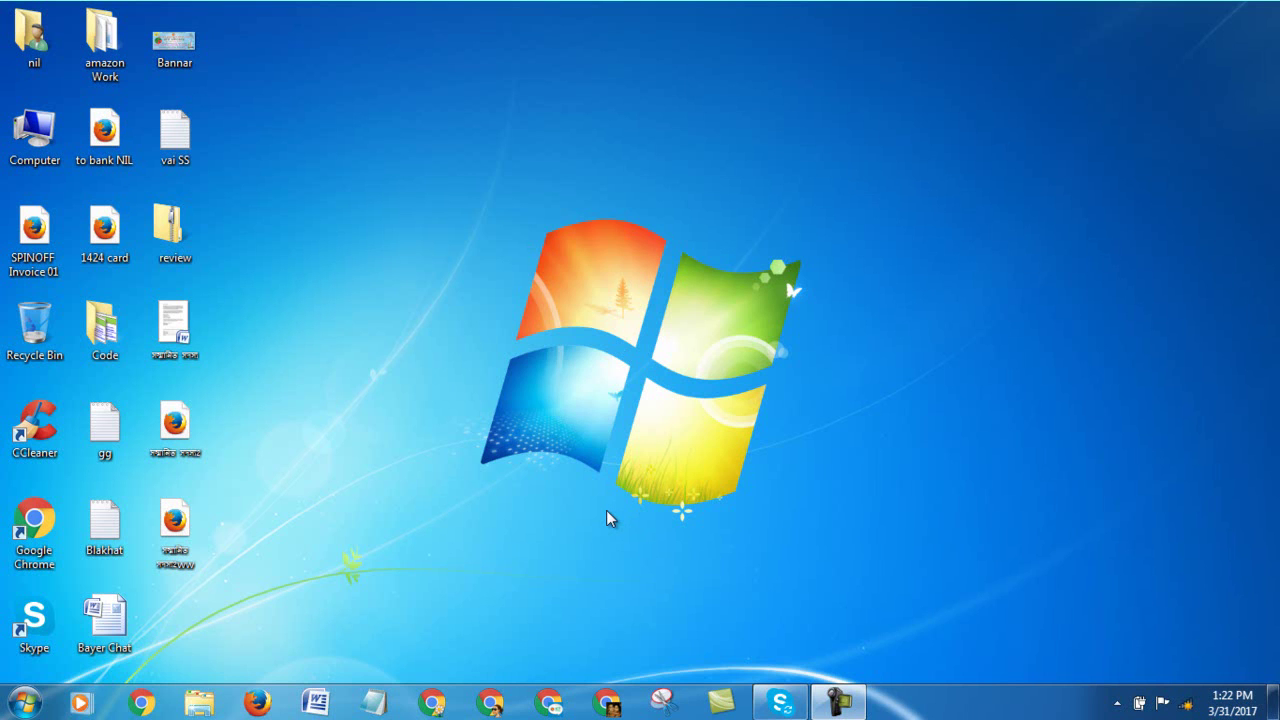
right_click(395, 196)
left_click(455, 250)
right_click(348, 182)
left_click(385, 234)
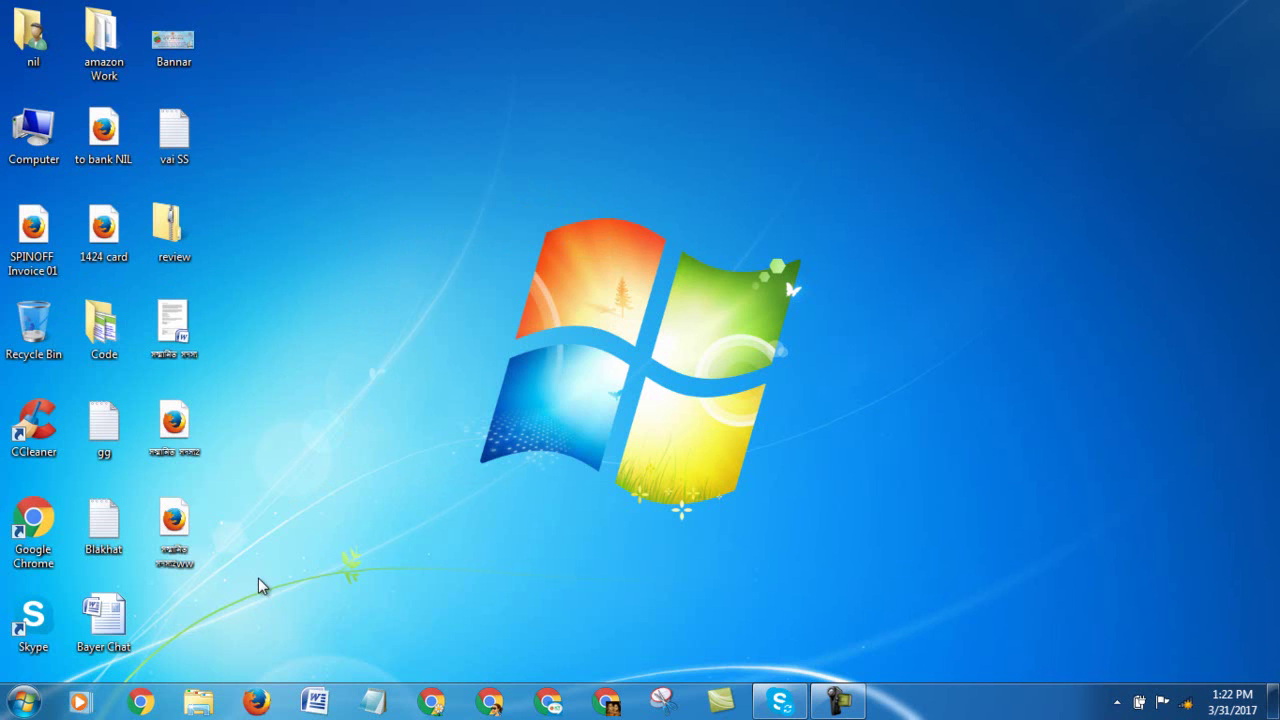
Launch Adobe Photoshop 7.0
left_click(22, 700)
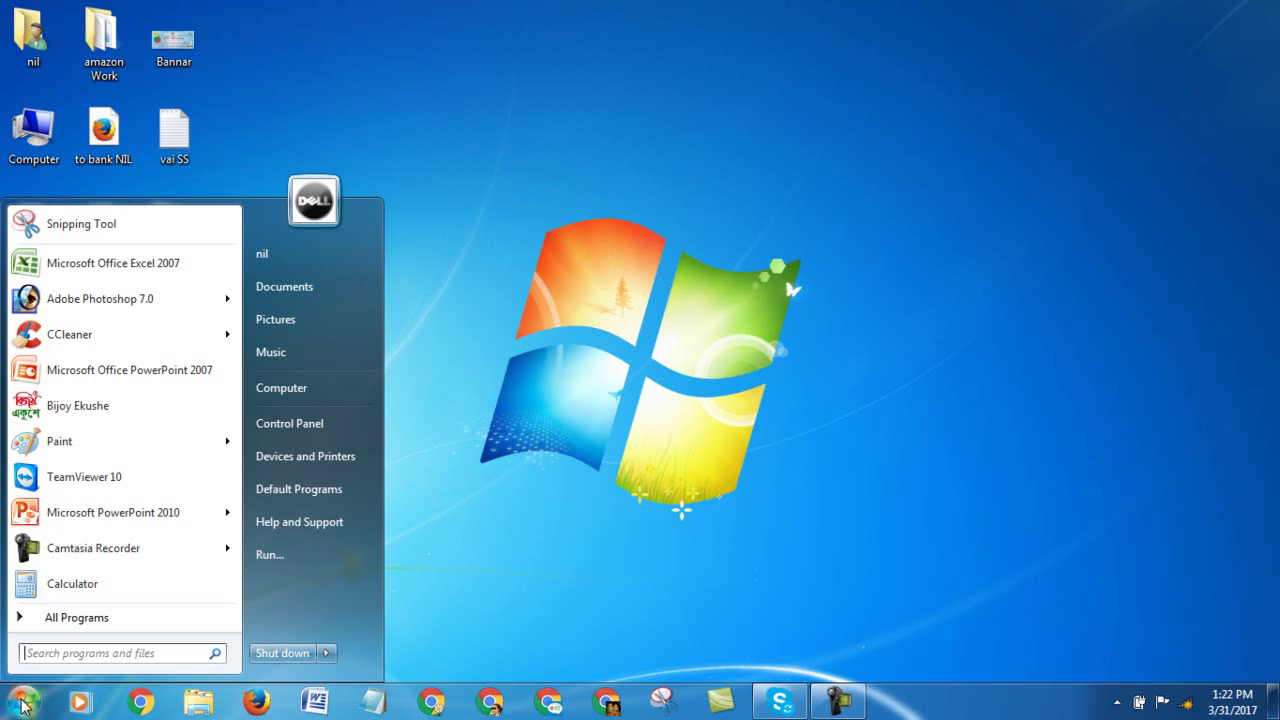
left_click(120, 297)
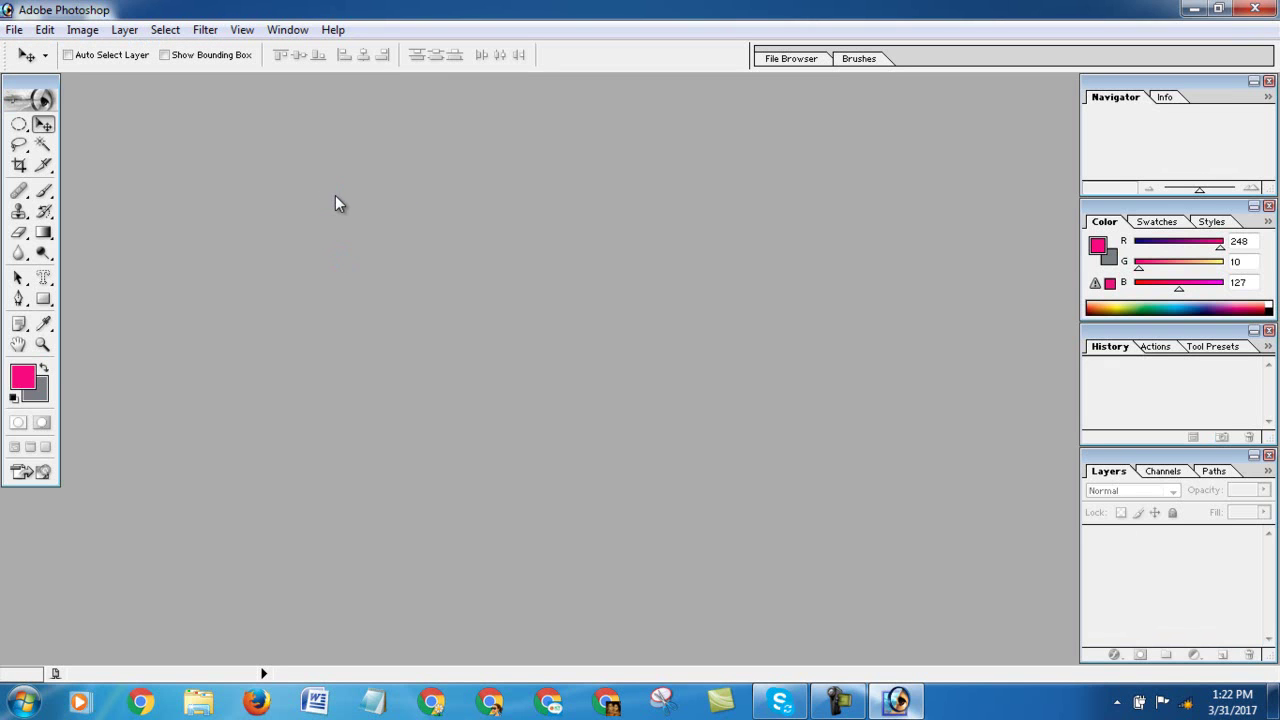
Shift the toolbox slightly inward from the window edge and switch to the Horizontal Type Tool
left_click_drag(8, 86, 32, 90)
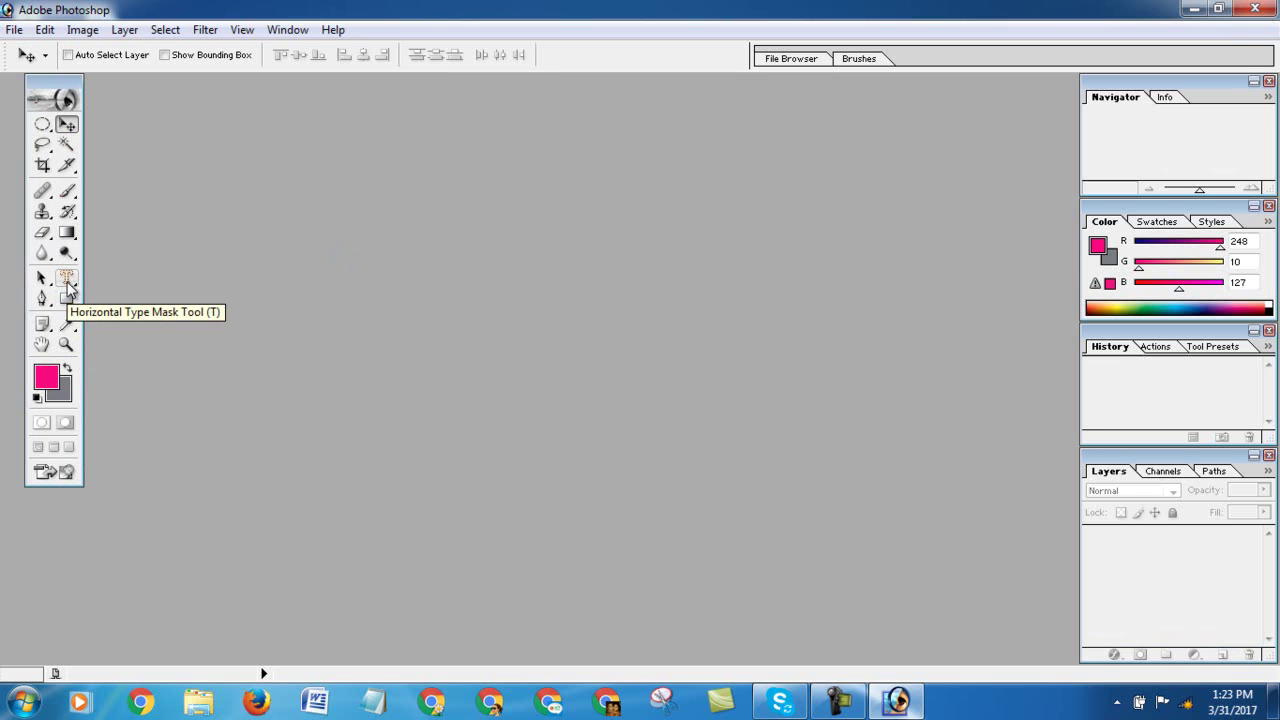
left_click(66, 279)
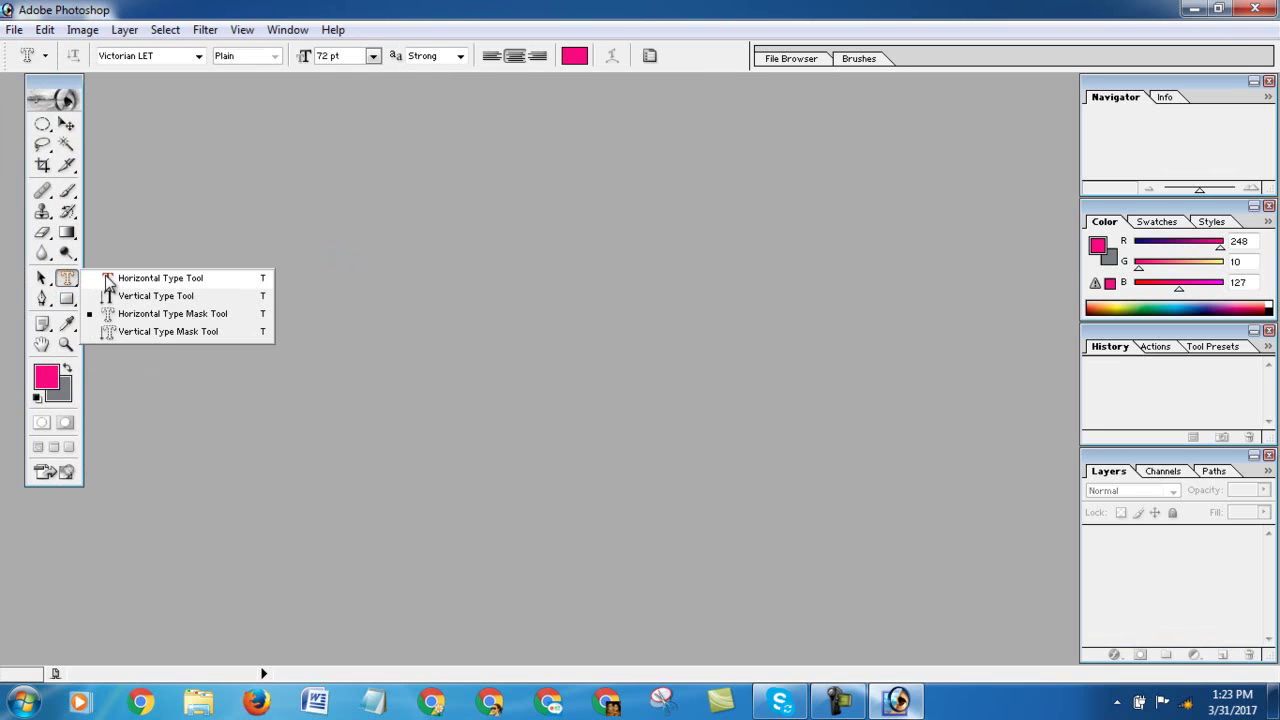
left_click(106, 279)
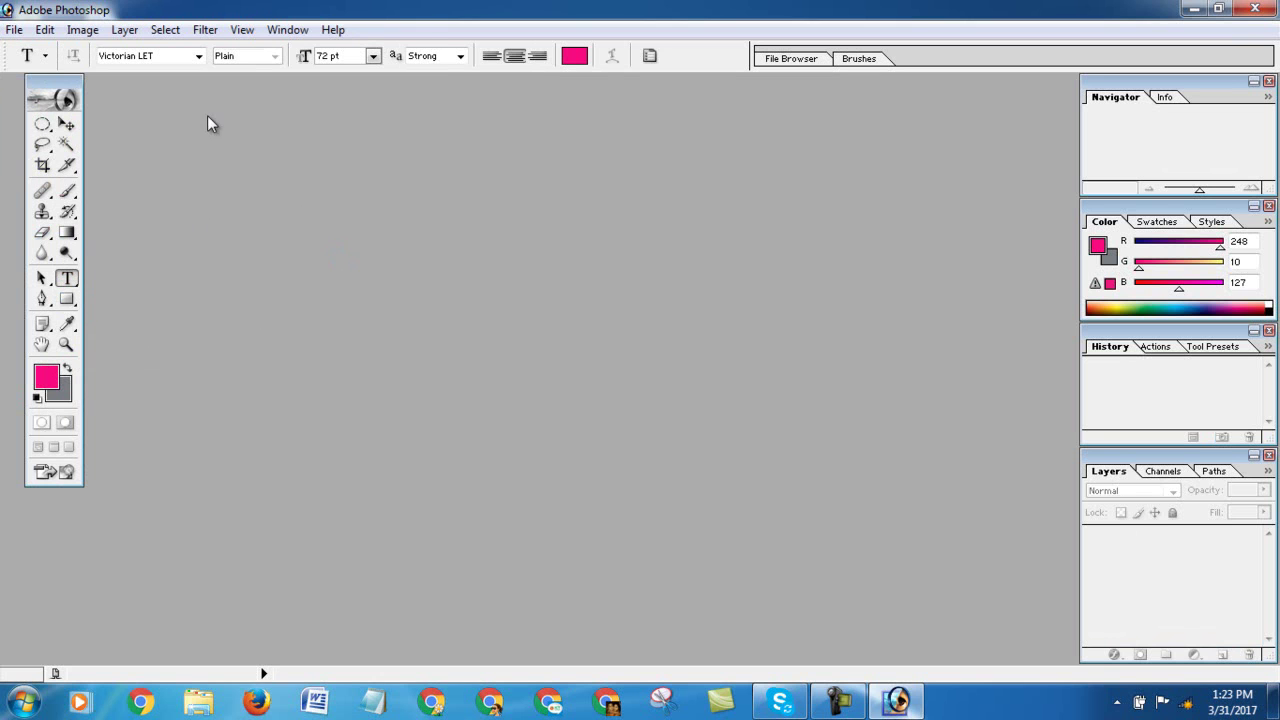
left_click(18, 32)
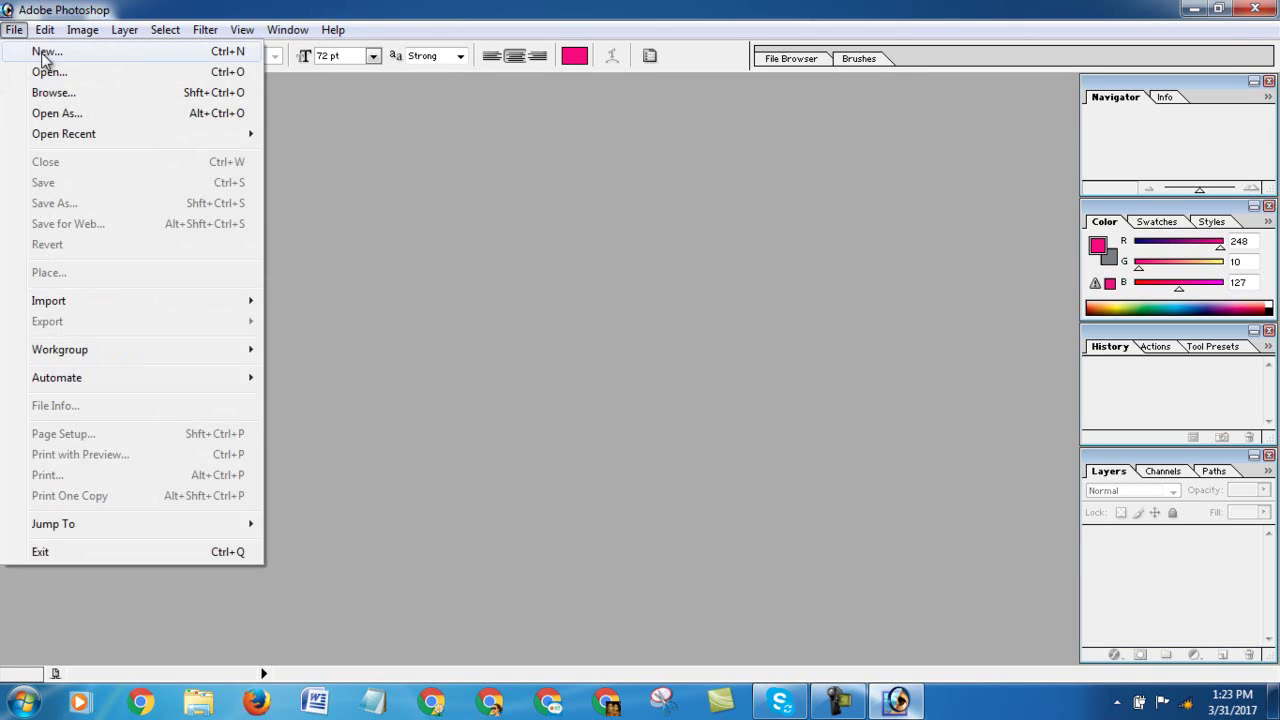
left_click(42, 50)
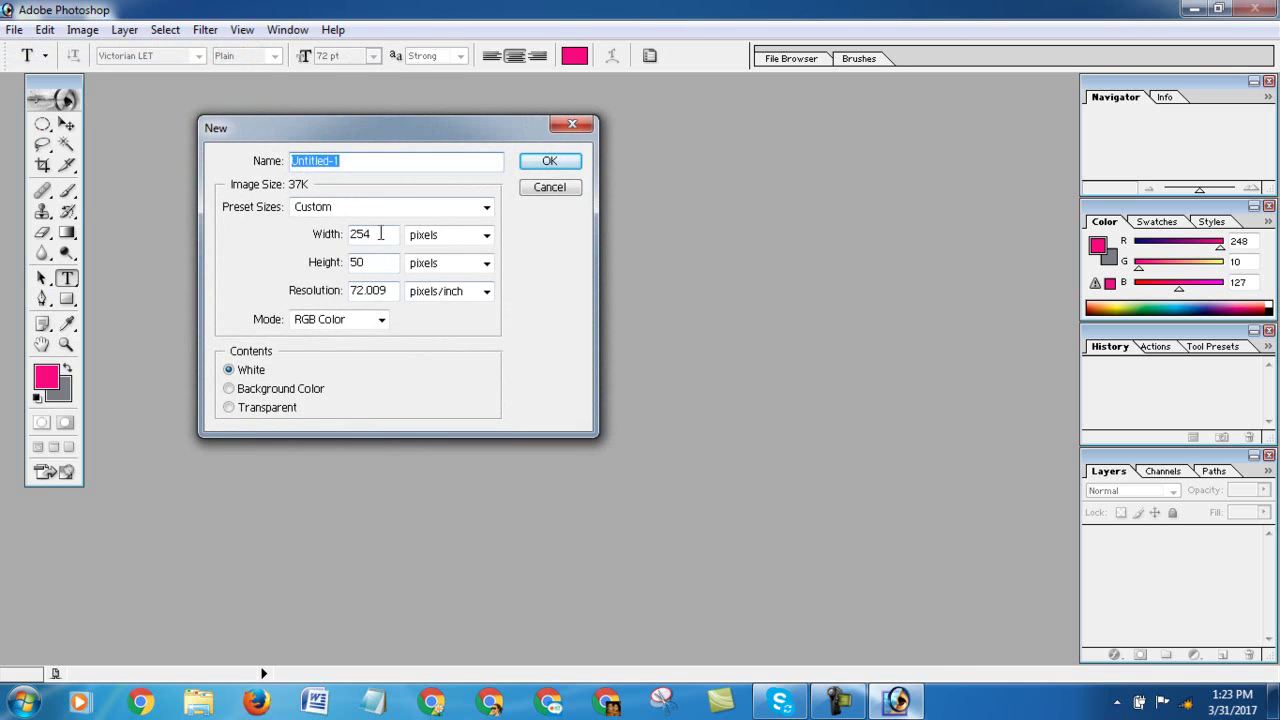
left_click(548, 162)
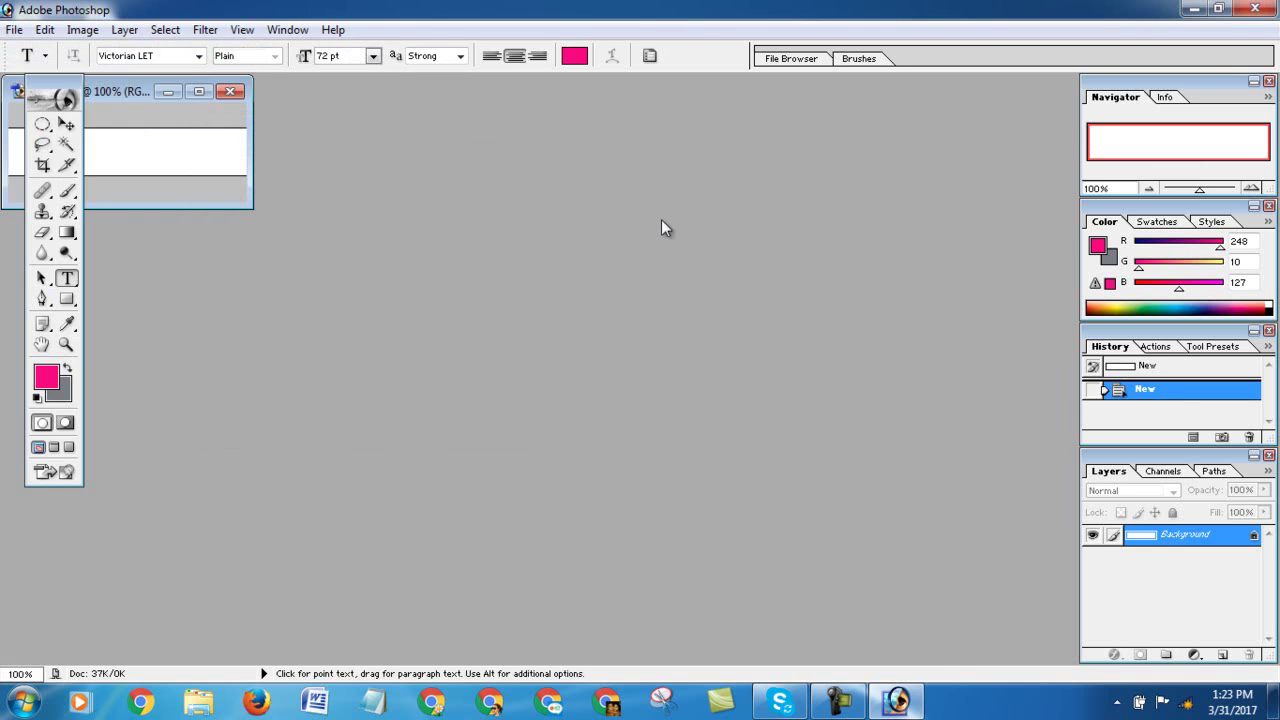
left_click(233, 93)
Create a new white RGB document 5 inches wide and 3 inches high
left_click(14, 29)
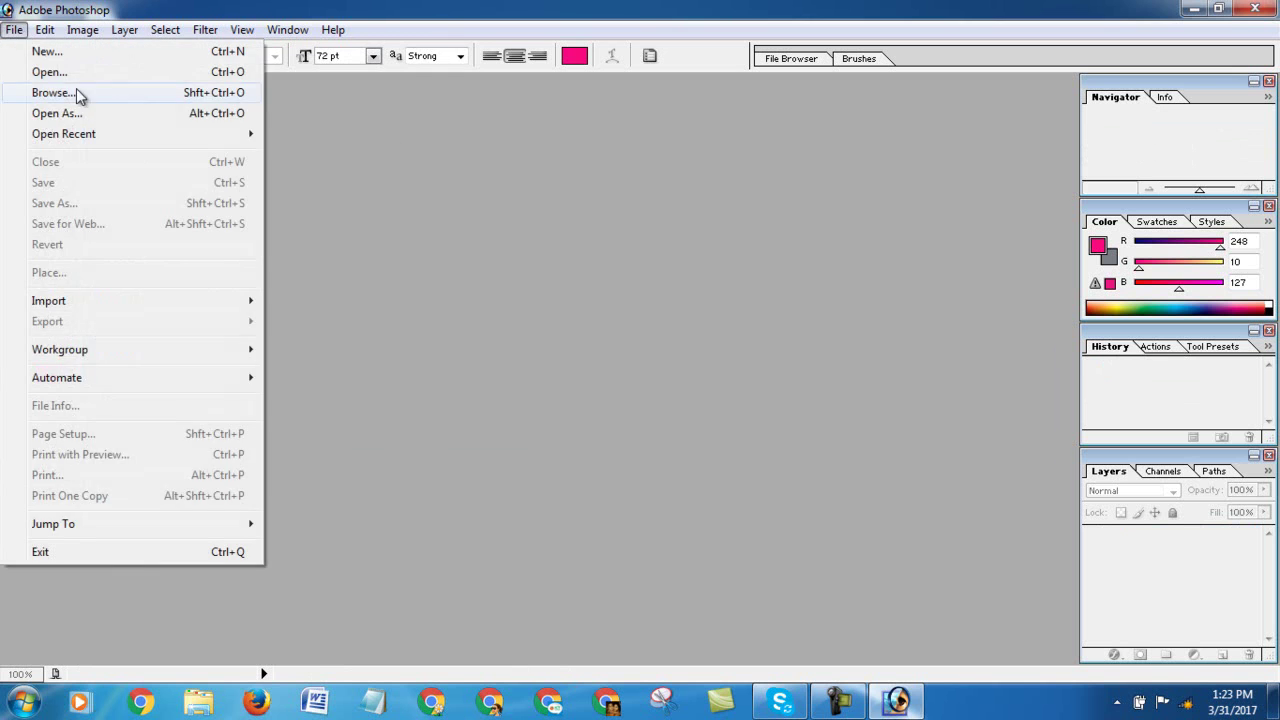
left_click(30, 52)
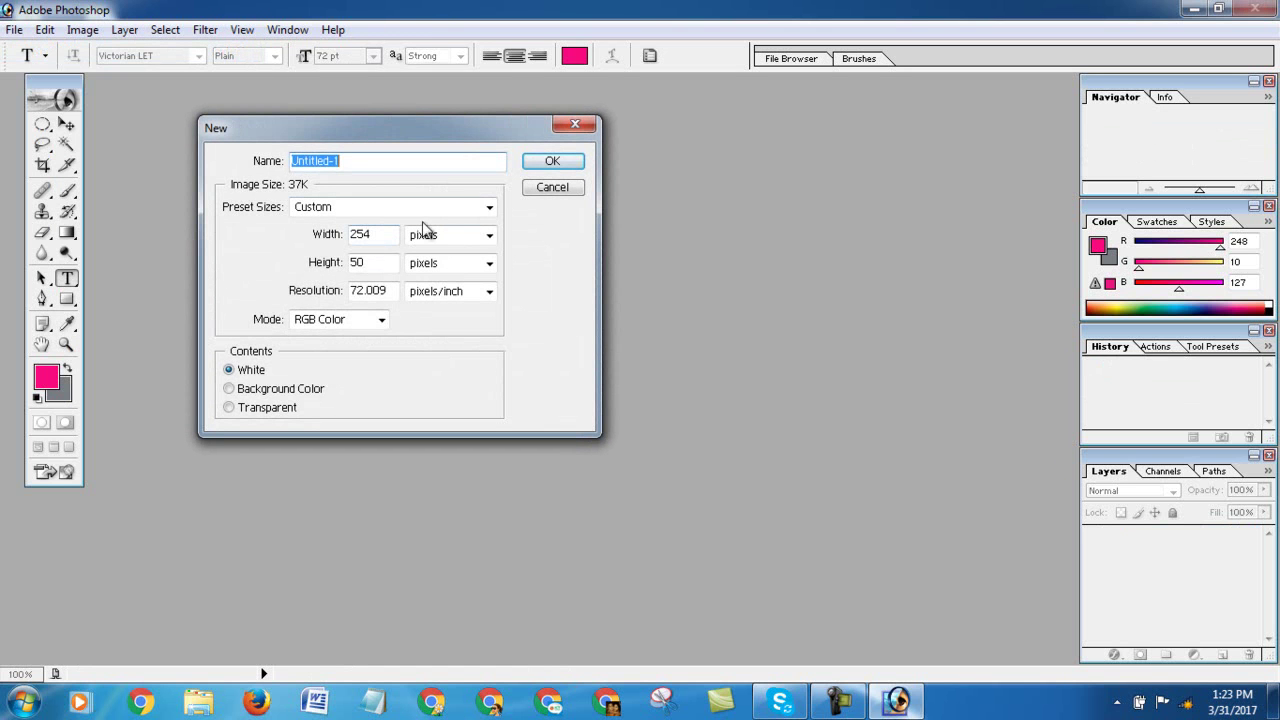
left_click(388, 241)
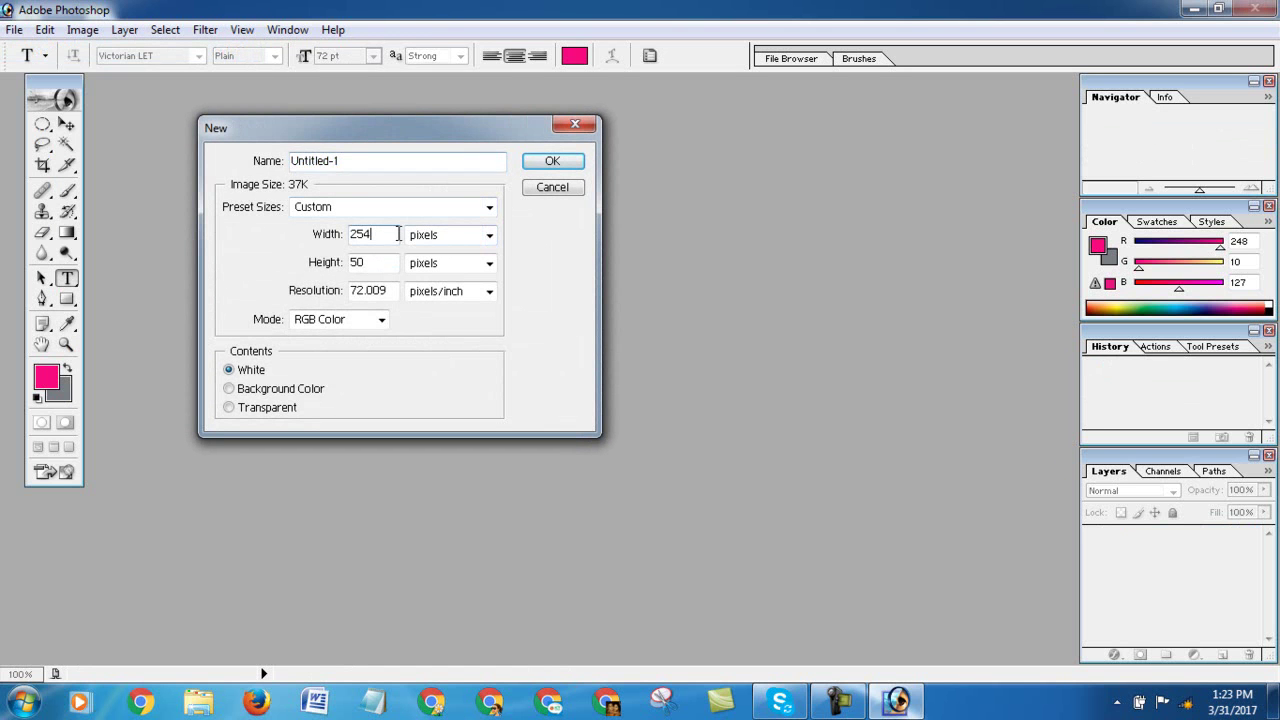
left_click(489, 234)
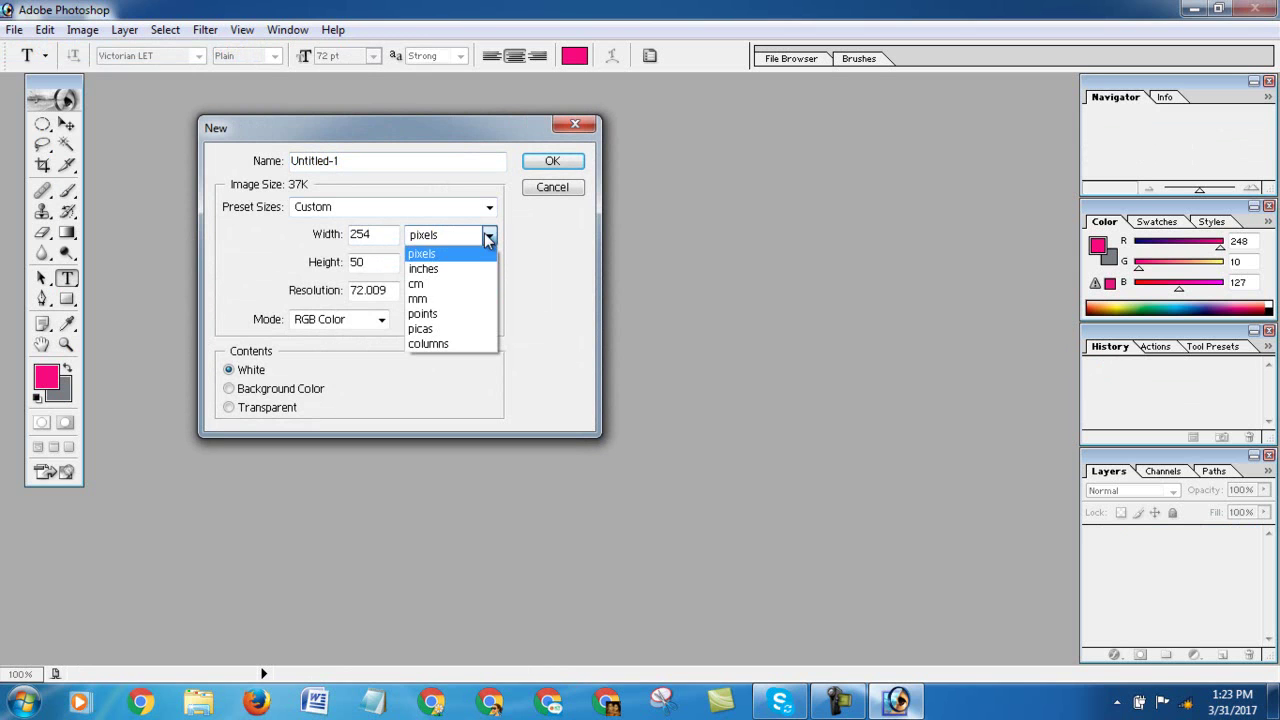
left_click(455, 269)
key("shift+Tab")
type("5")
left_click_drag(386, 262, 298, 262)
type("3")
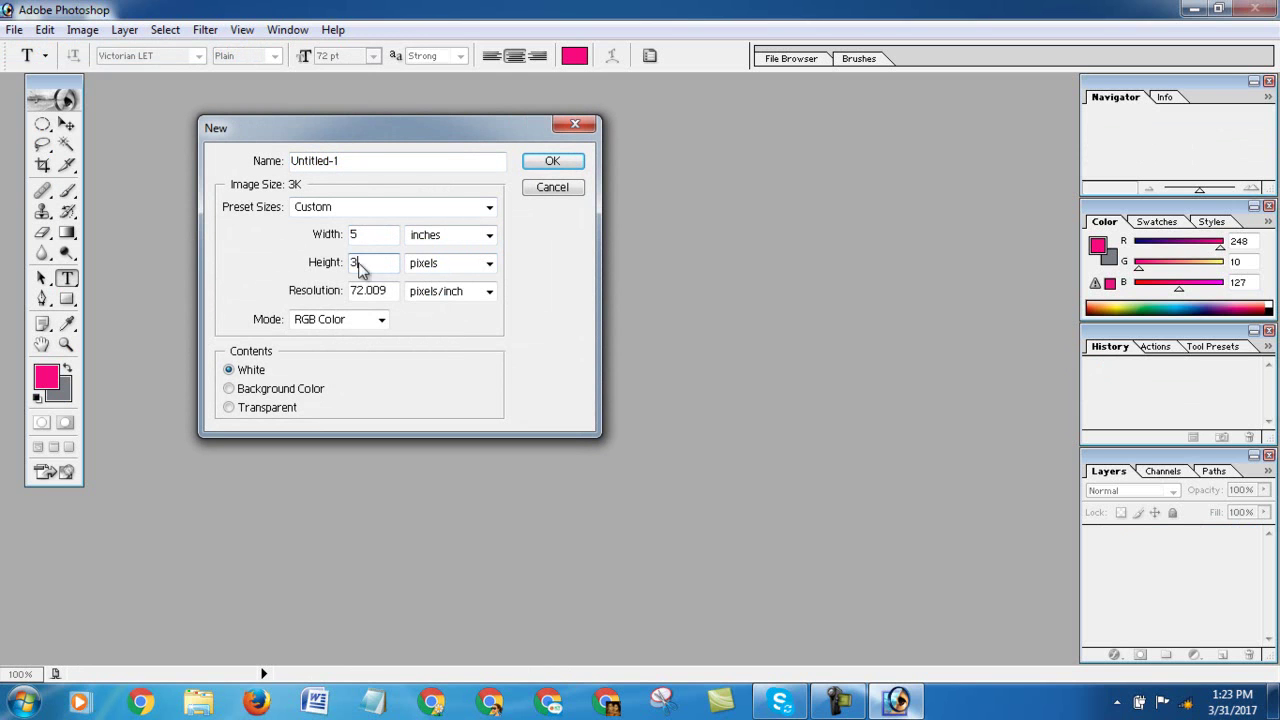
left_click(488, 263)
left_click(466, 297)
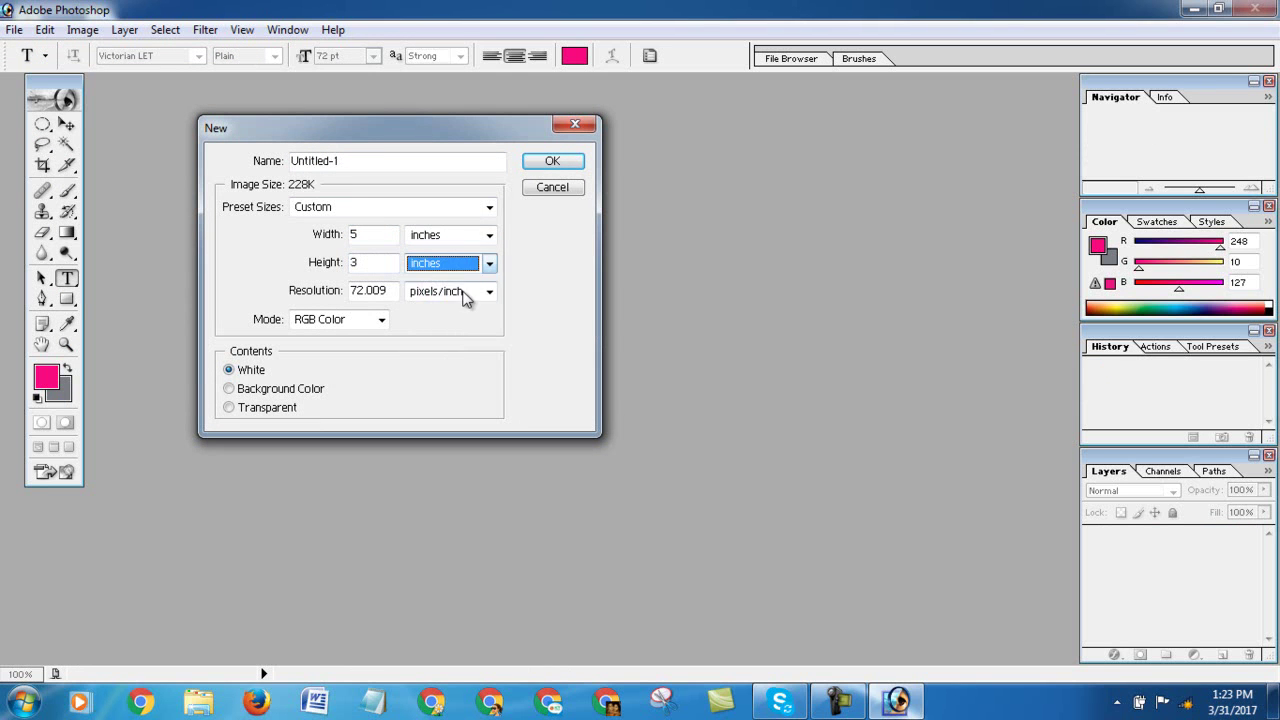
left_click(555, 162)
Move the new document's window away from the toolbox and maximize it
left_click_drag(194, 92, 463, 140)
left_click(567, 140)
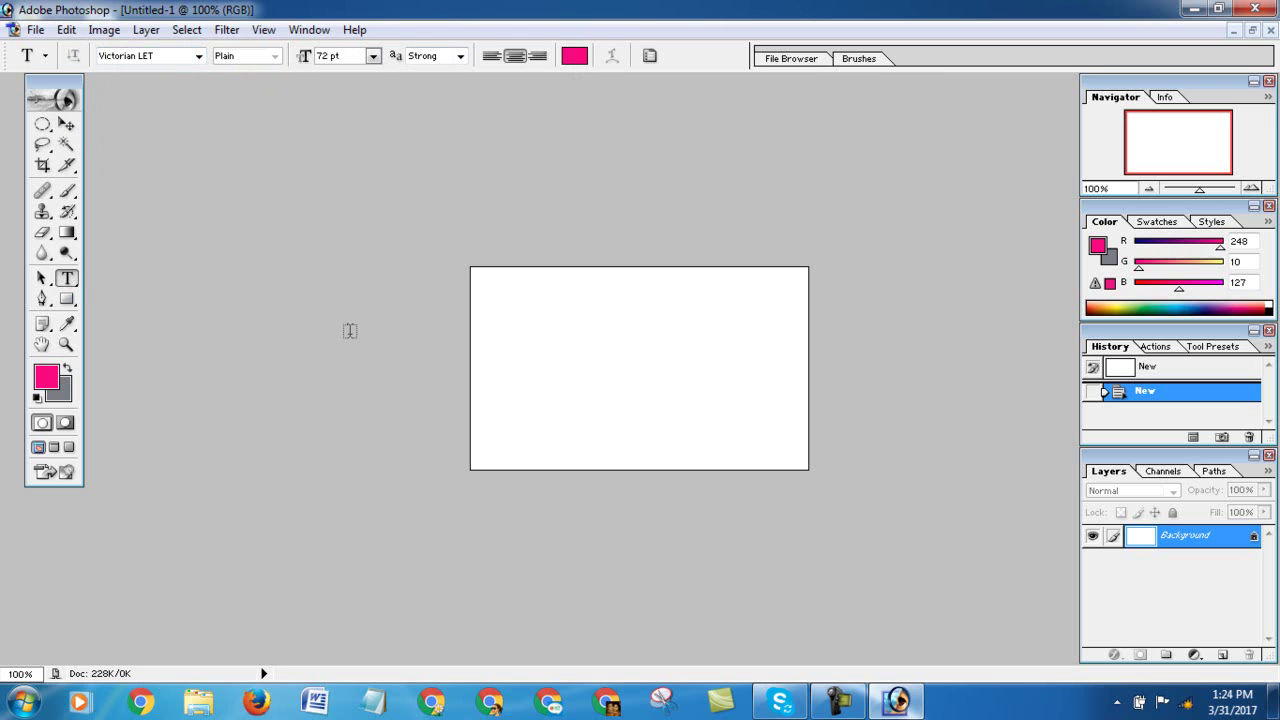
Start a text line in the left part of the canvas and set the font size to 30 pt
left_click(523, 352)
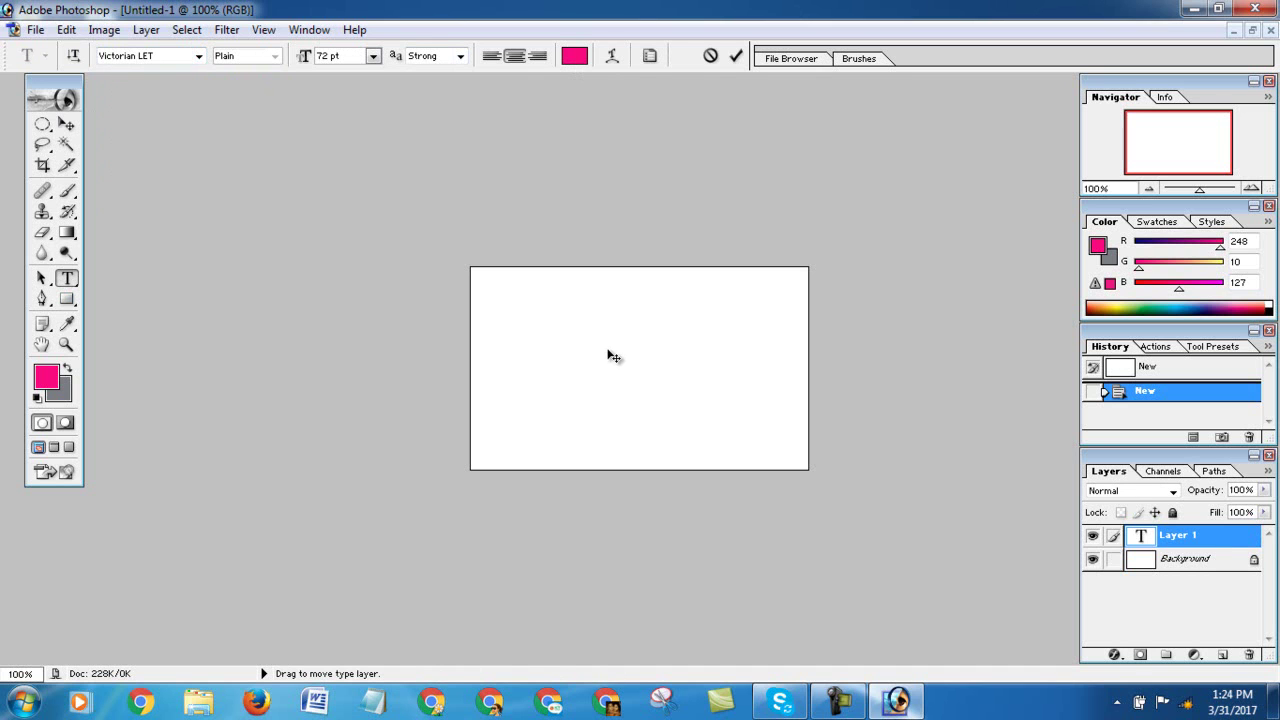
left_click(372, 56)
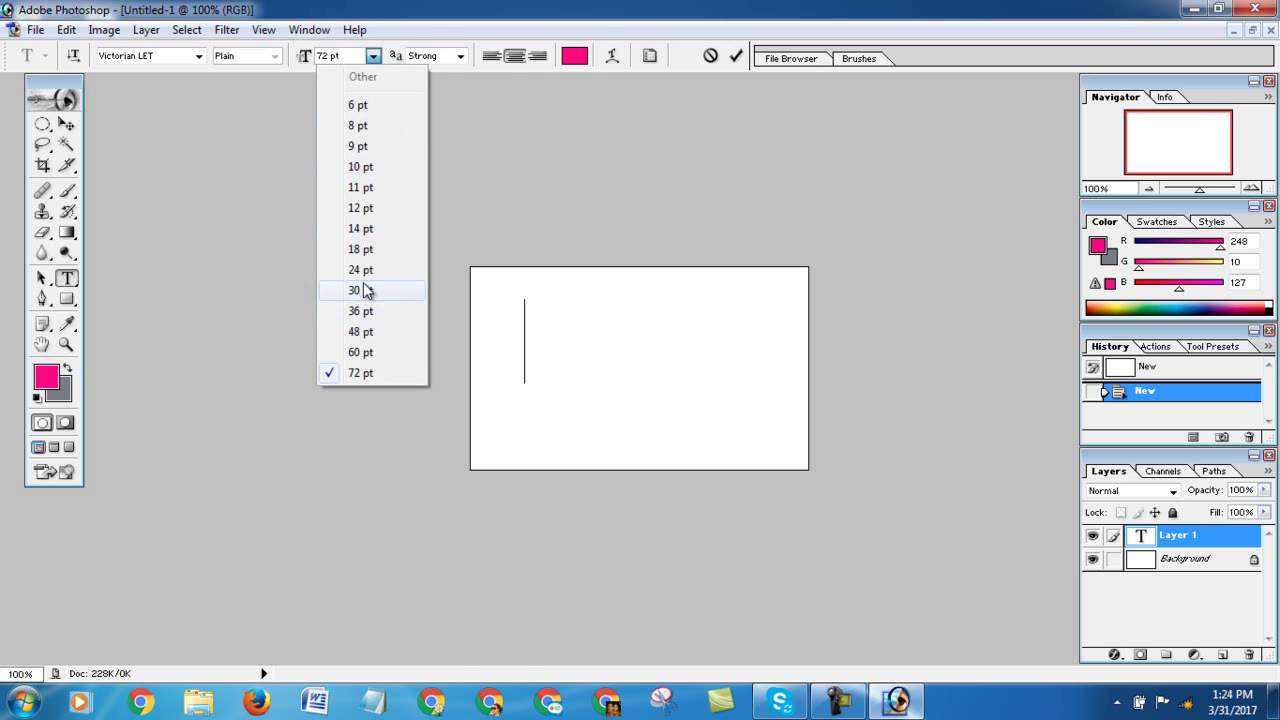
left_click(360, 290)
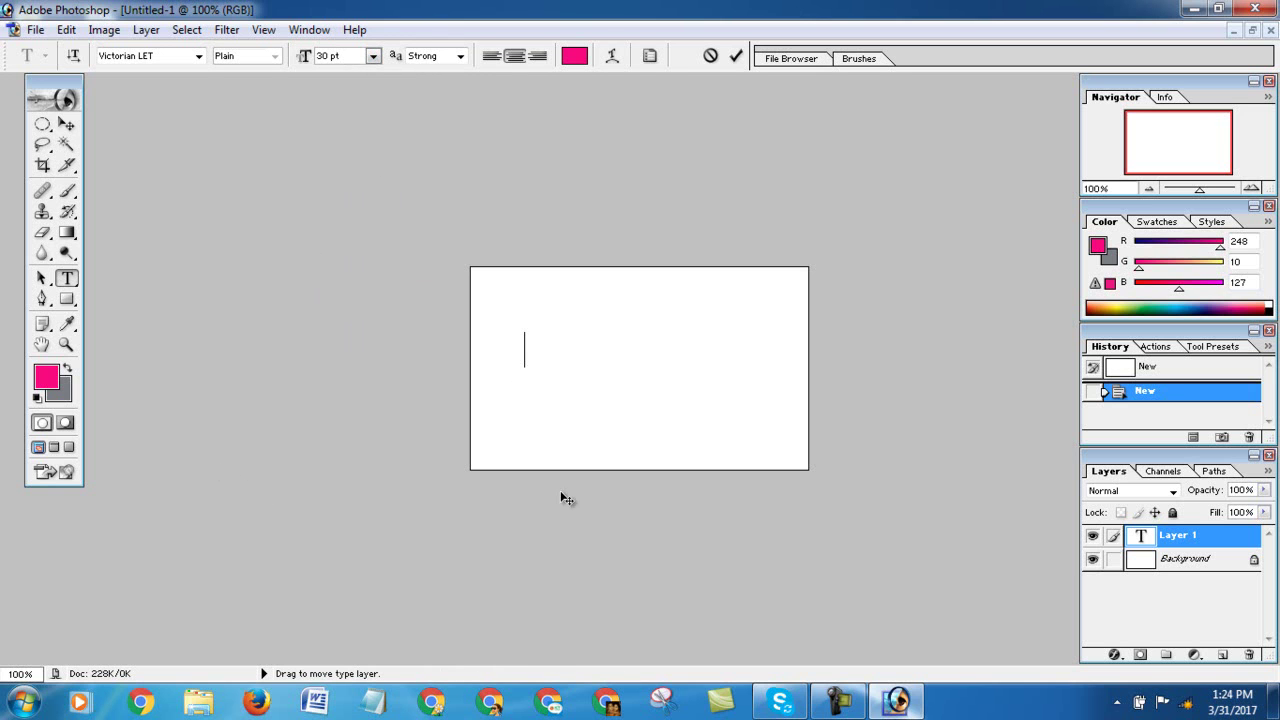
Try the Westwood LET font with the test letters "gg" and delete them
left_click(197, 57)
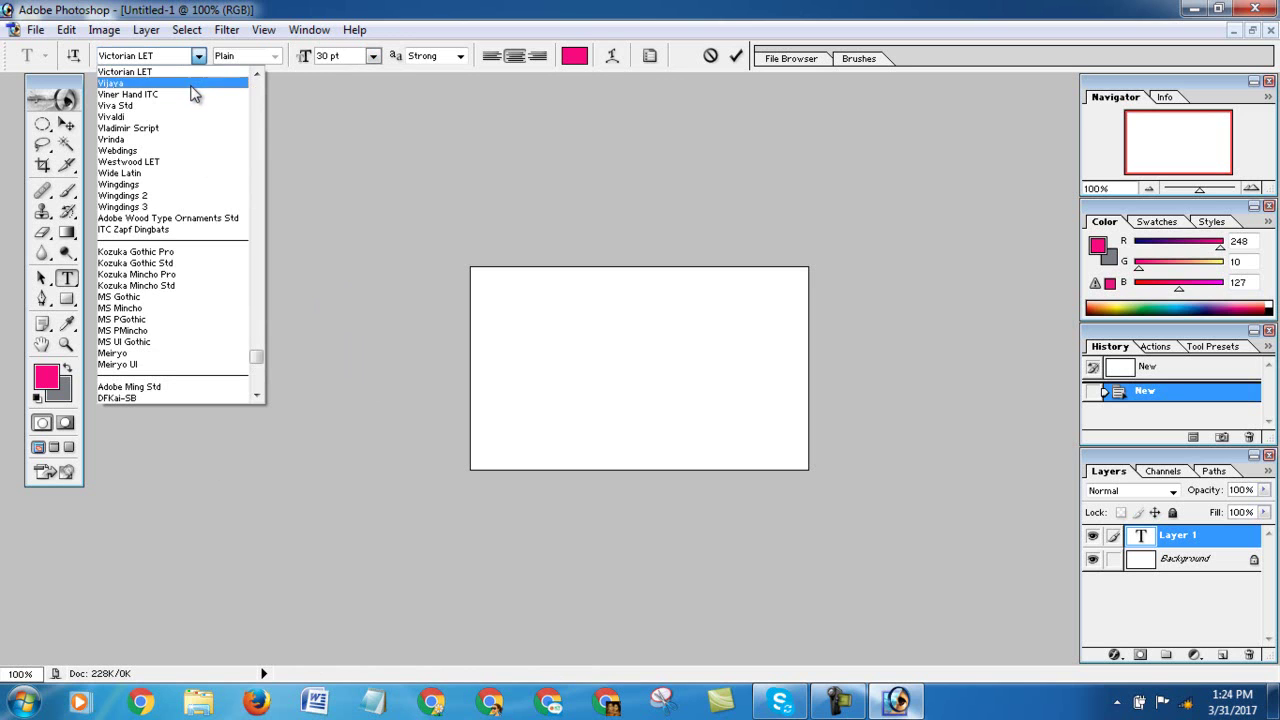
left_click(200, 162)
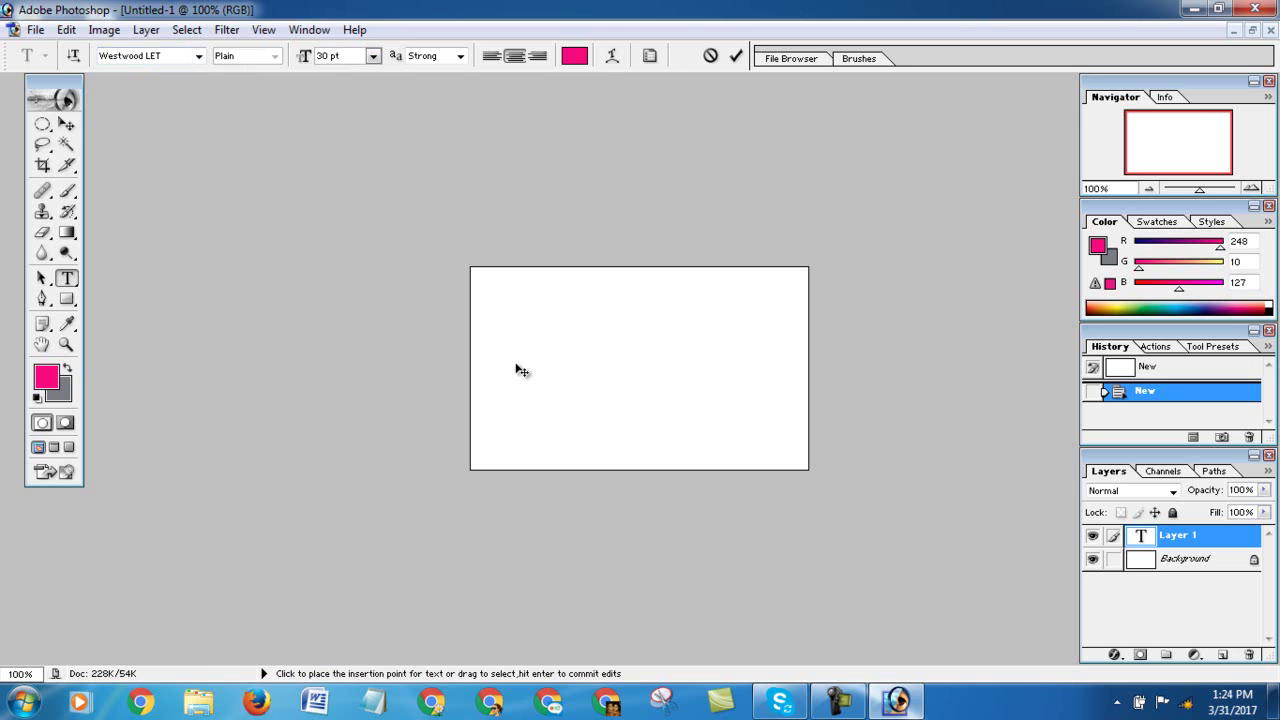
type("gg")
key("BackSpace")
key("BackSpace")
left_click(198, 56)
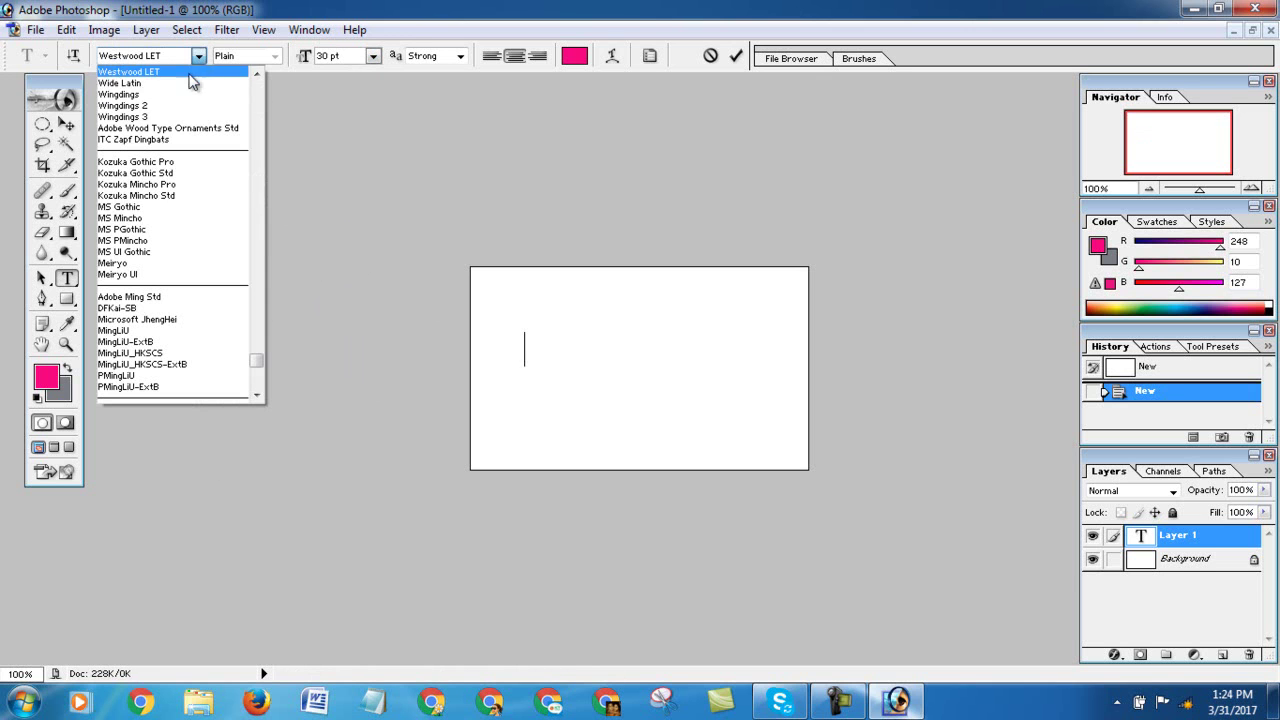
left_click(193, 153)
Set the font to Trajan Pro and enter the text "Source IT"
left_click(198, 57)
scroll(200, 140, "up", 8)
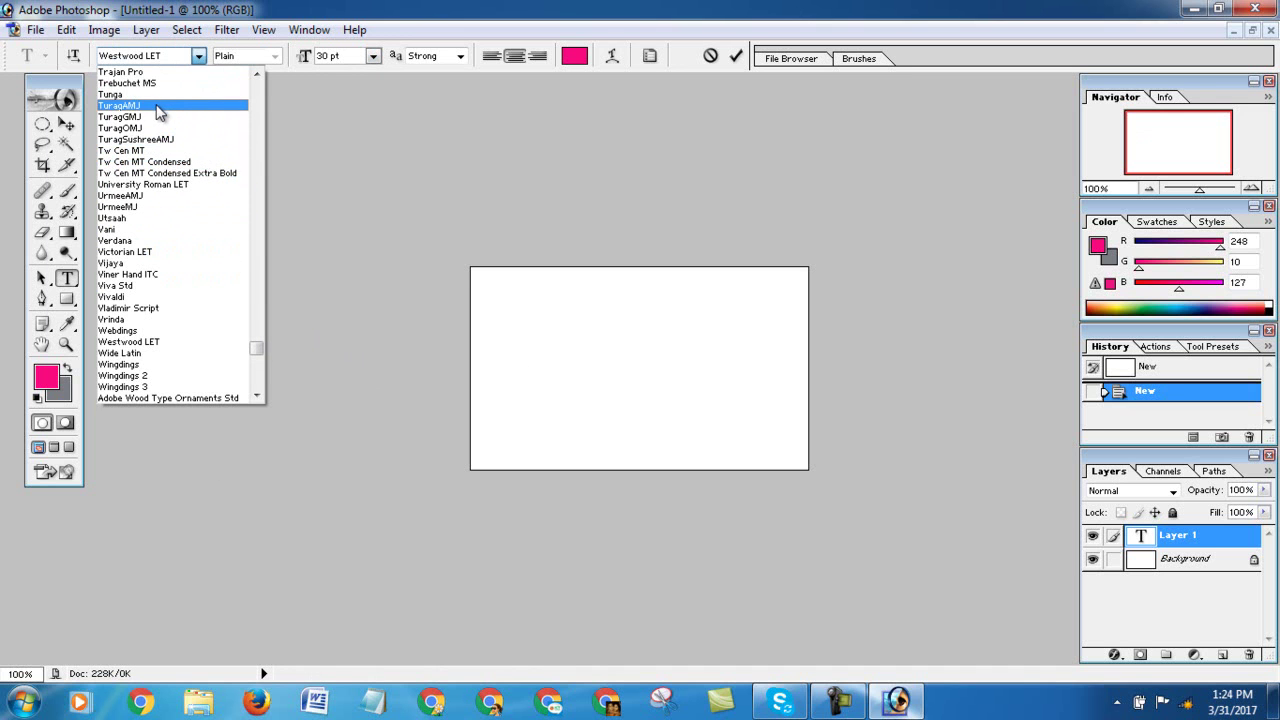
left_click(140, 72)
type("H")
key("BackSpace")
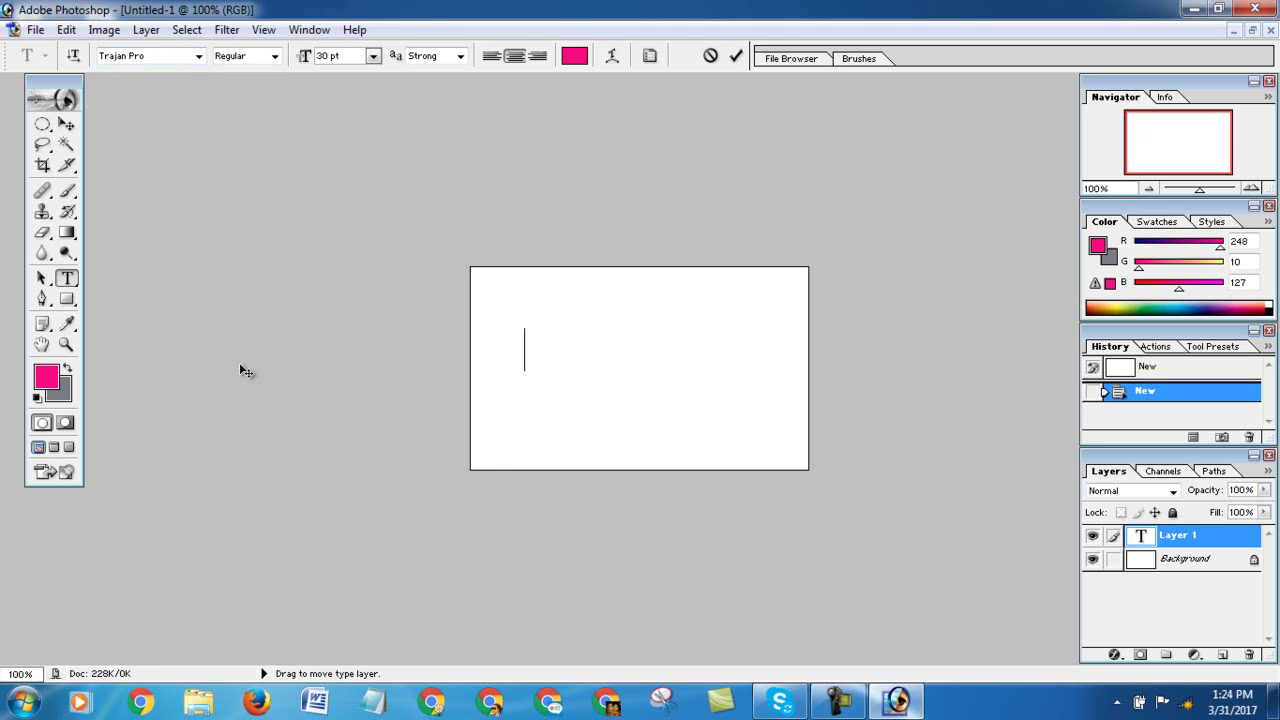
type("Source it")
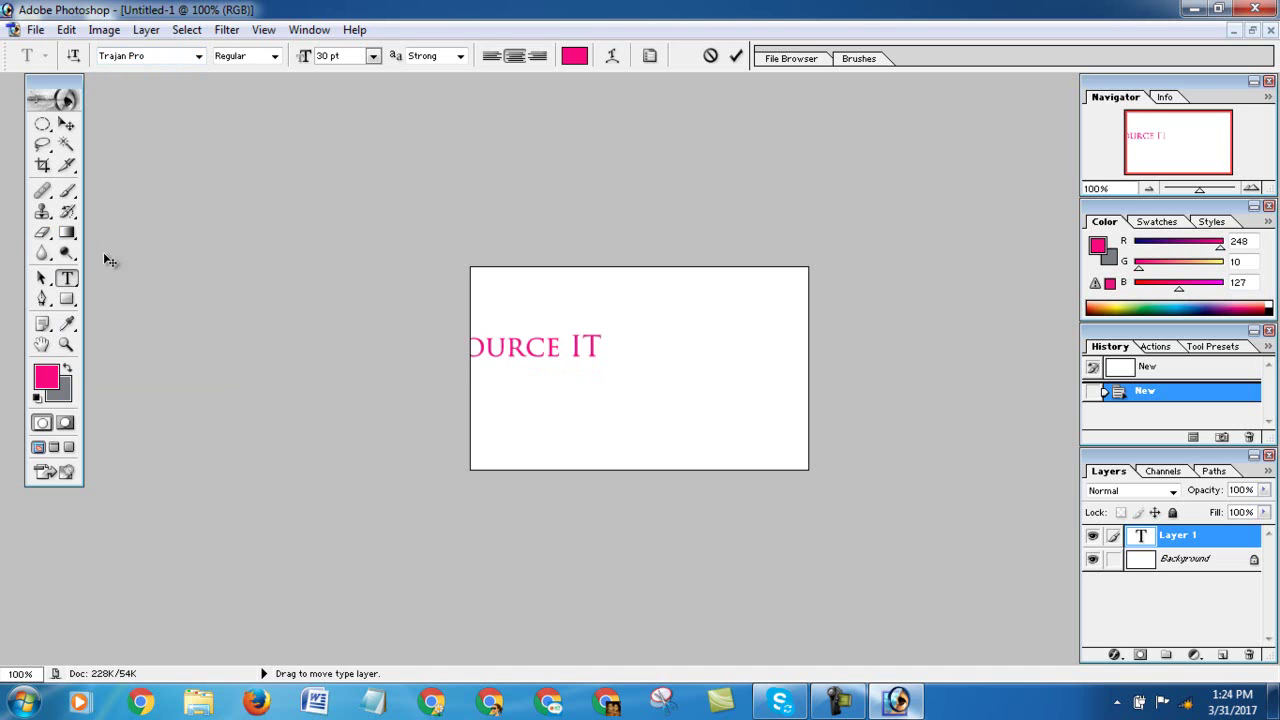
Move the "Source IT" text to the upper middle of the canvas with the Move Tool
left_click(66, 128)
left_click_drag(537, 357, 635, 321)
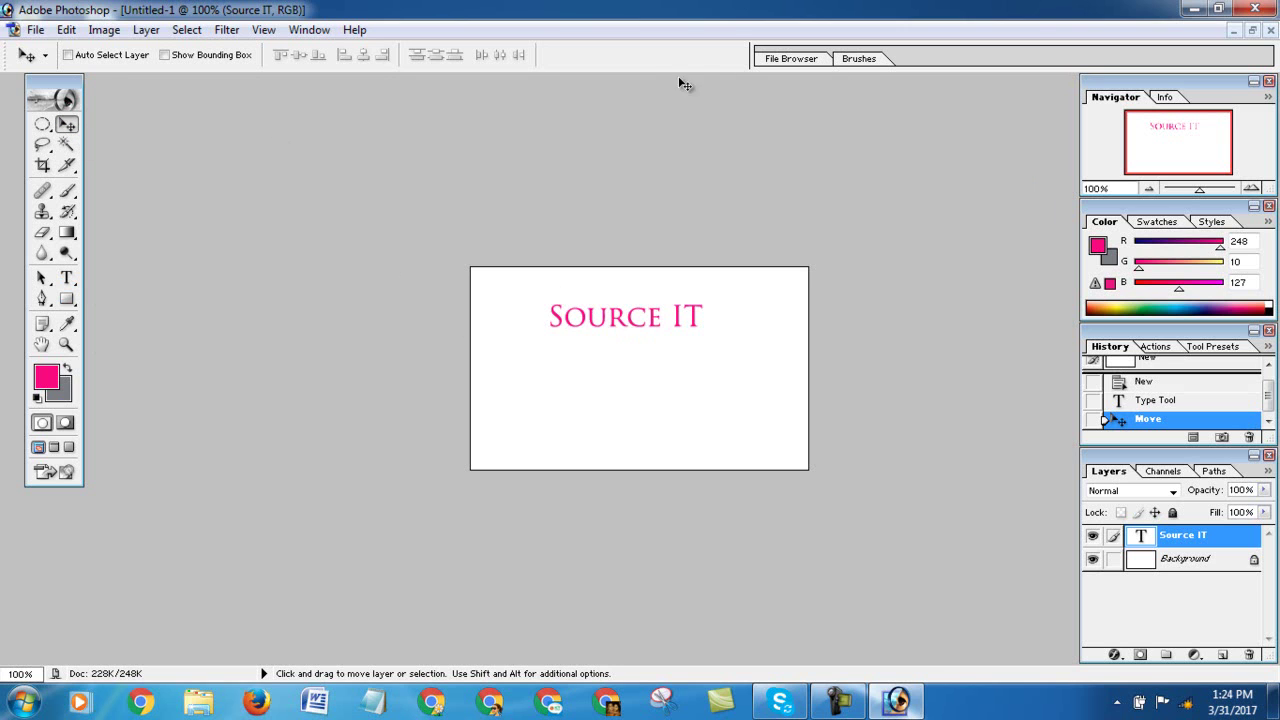
Select the whole "Source IT" text with the Type Tool and recolor it blue (090ED6)
left_click(68, 279)
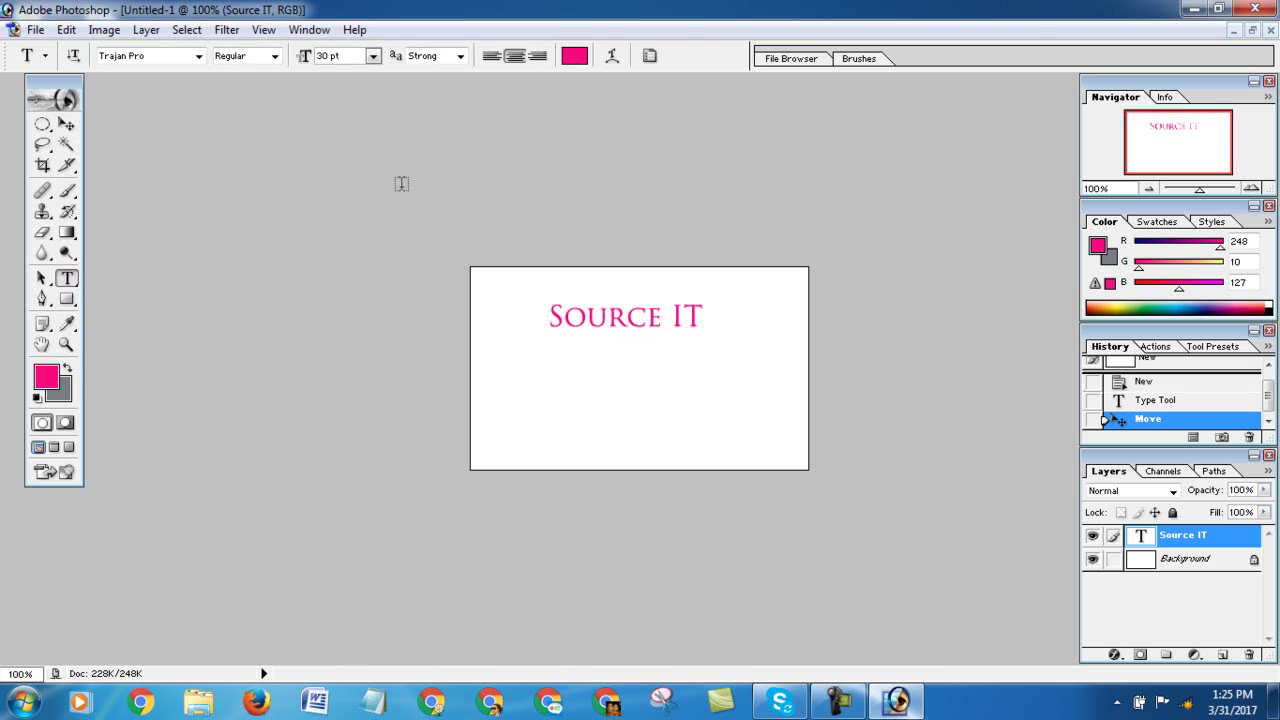
left_click(597, 316)
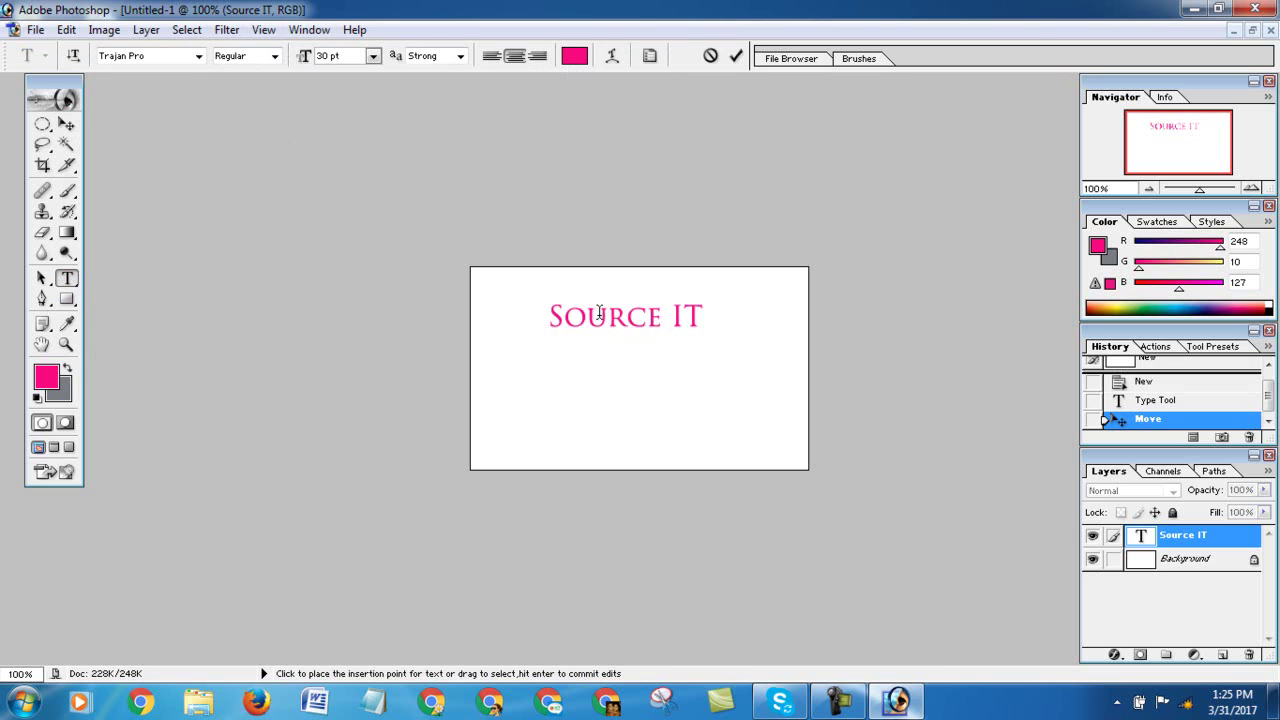
key("ctrl+a")
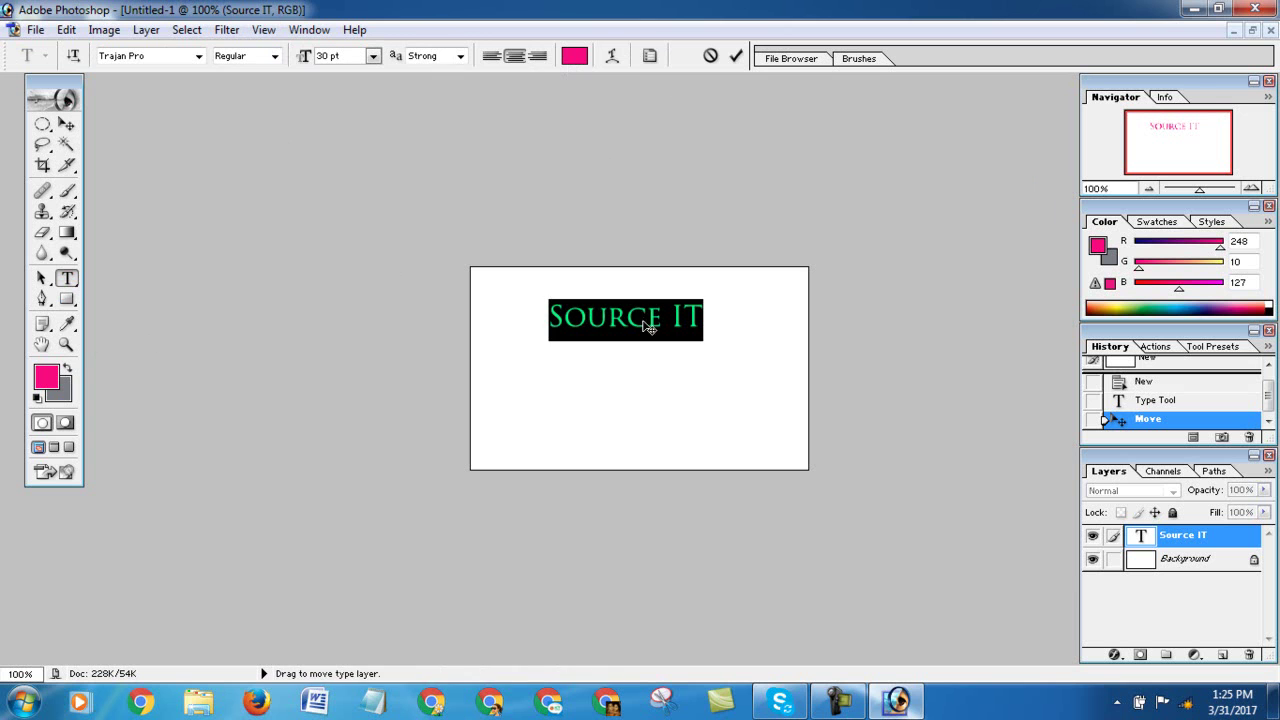
left_click(575, 57)
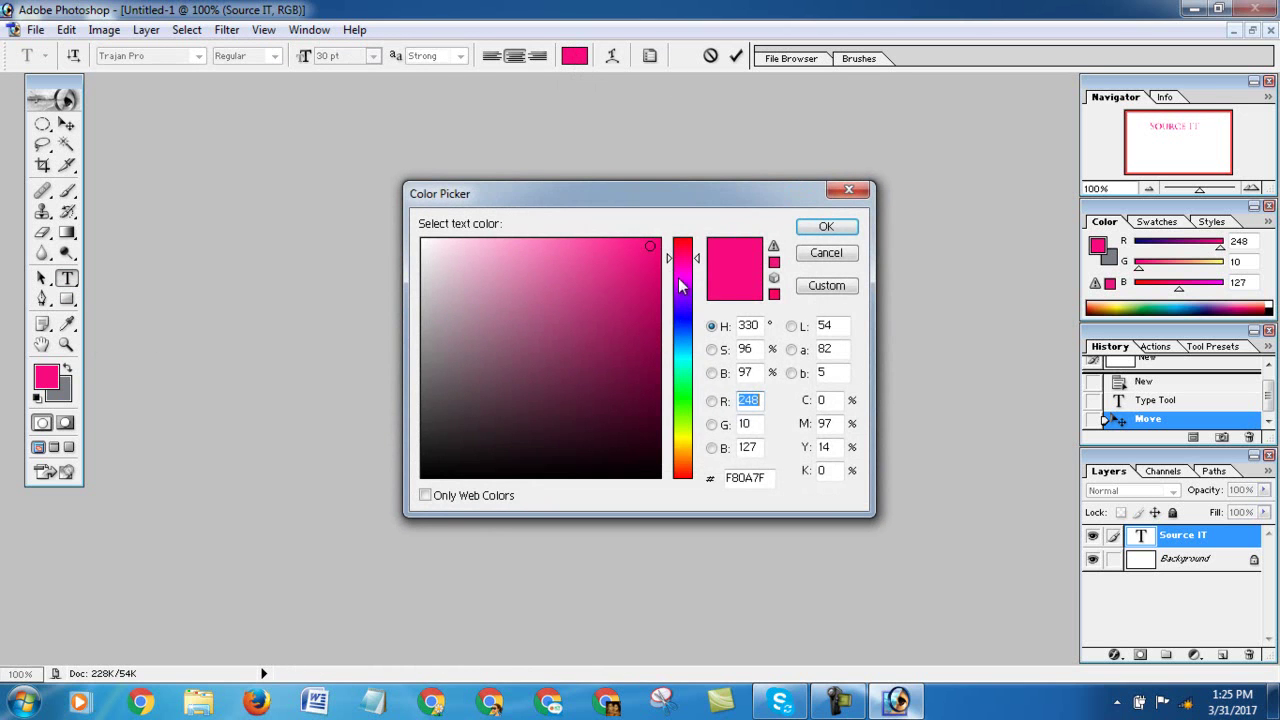
left_click_drag(674, 263, 676, 322)
left_click(652, 276)
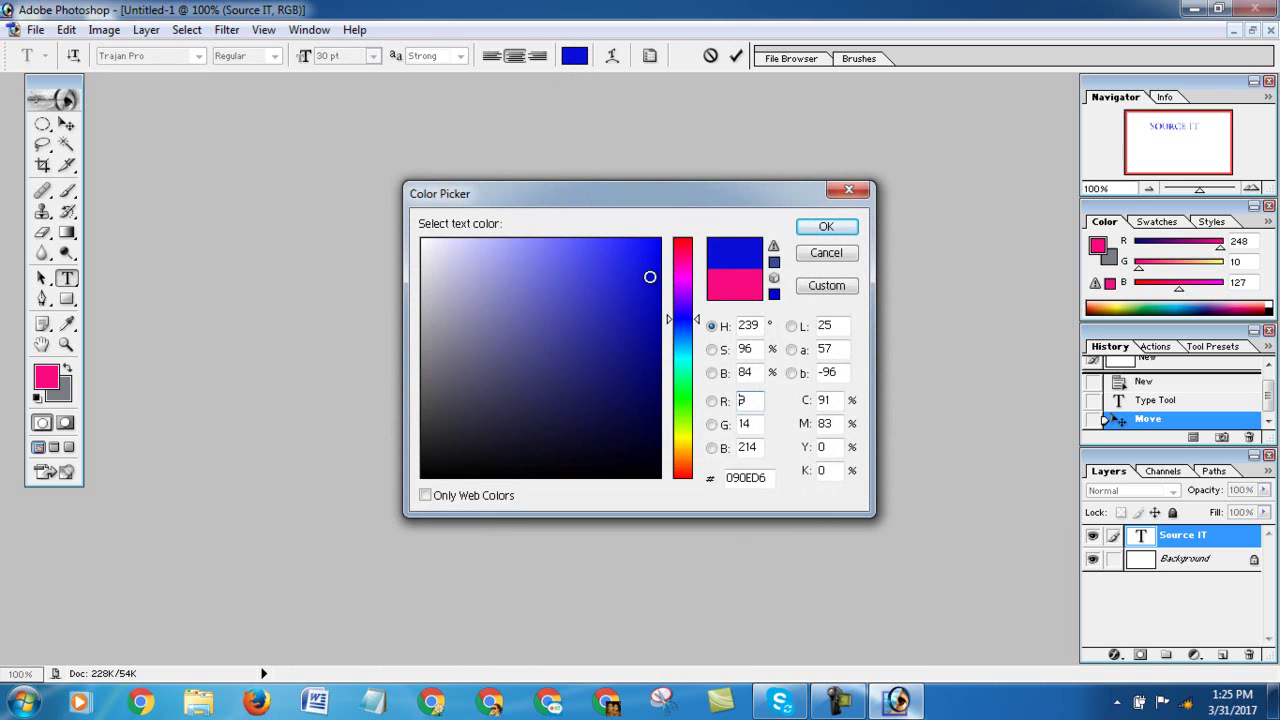
left_click(822, 229)
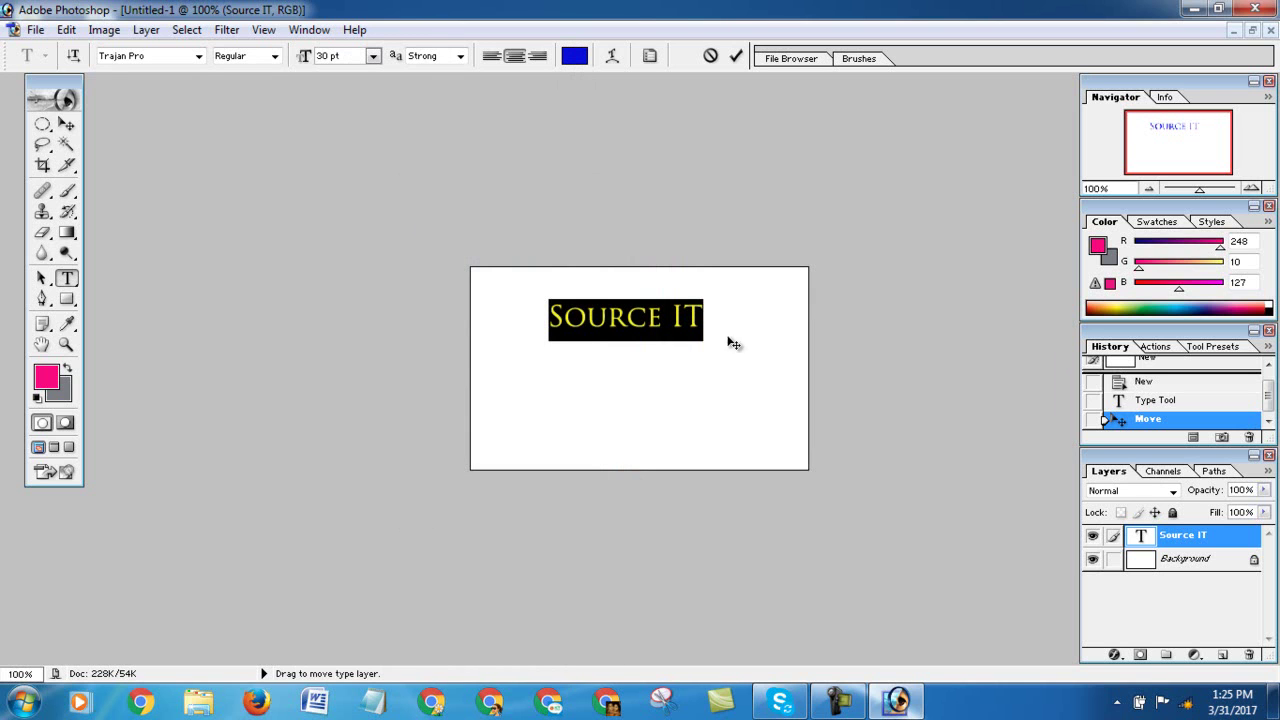
Reselect all of the "Source IT" text and set its anti-aliasing to Crisp
left_click(686, 320)
left_click_drag(546, 318, 726, 314)
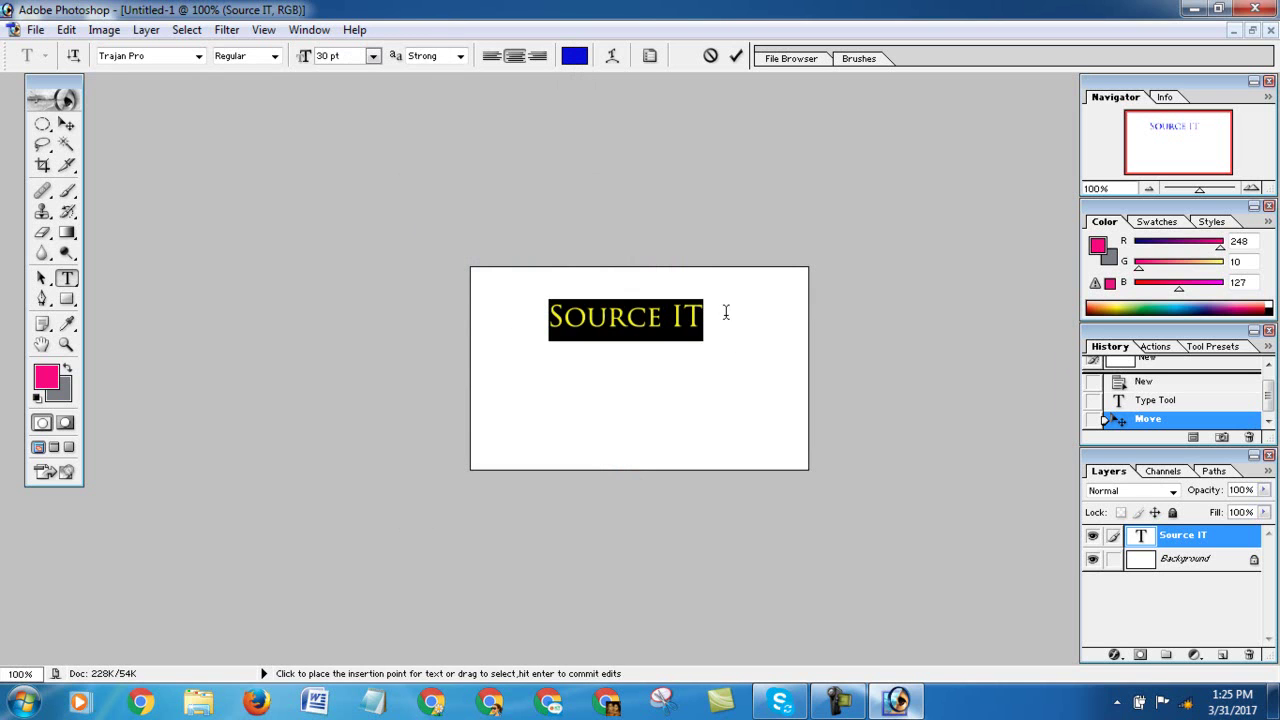
left_click(459, 56)
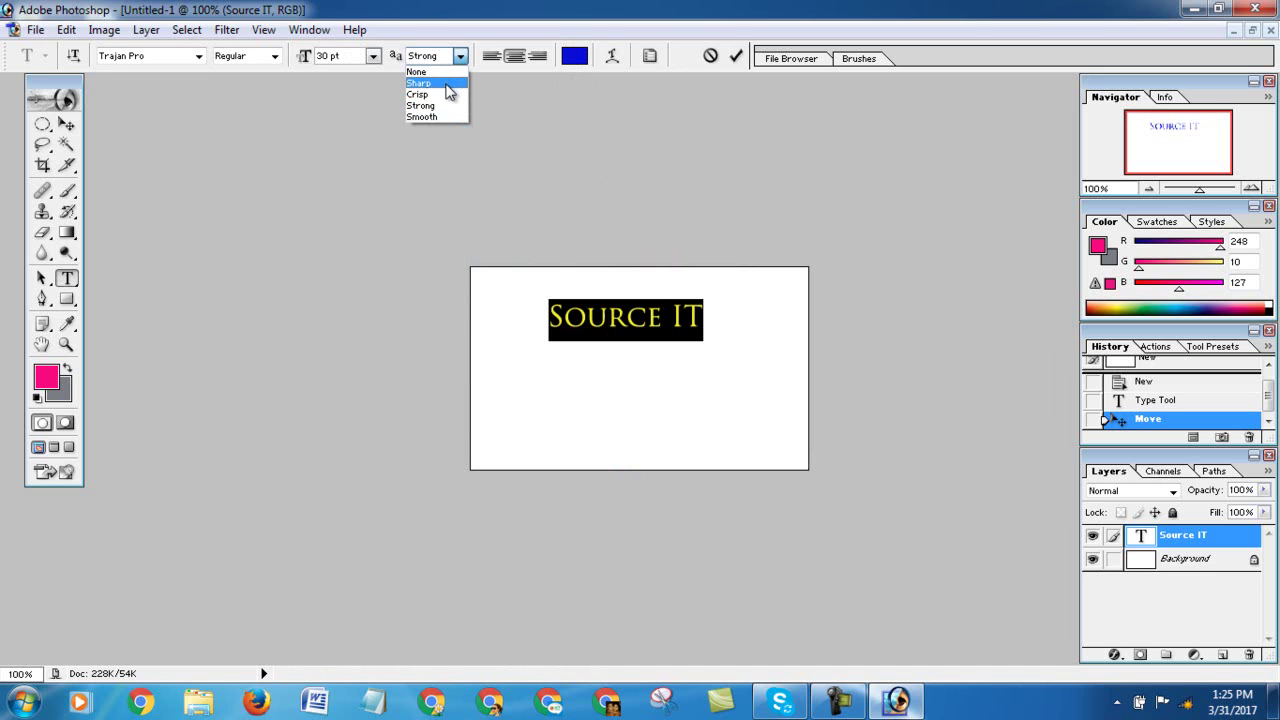
left_click(446, 95)
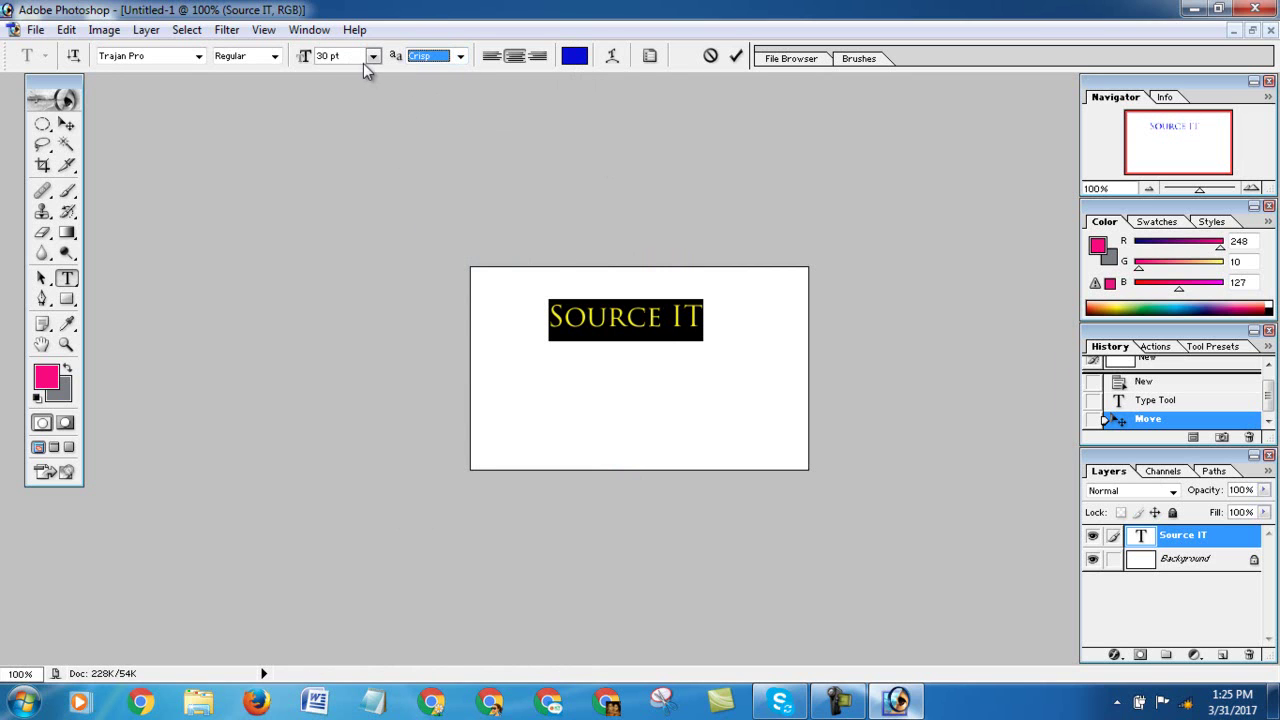
Set the font style of the selected "Source IT" text to Bold and deselect the text
left_click(274, 58)
left_click(249, 84)
left_click(716, 319)
left_click_drag(555, 316, 723, 323)
left_click(692, 318)
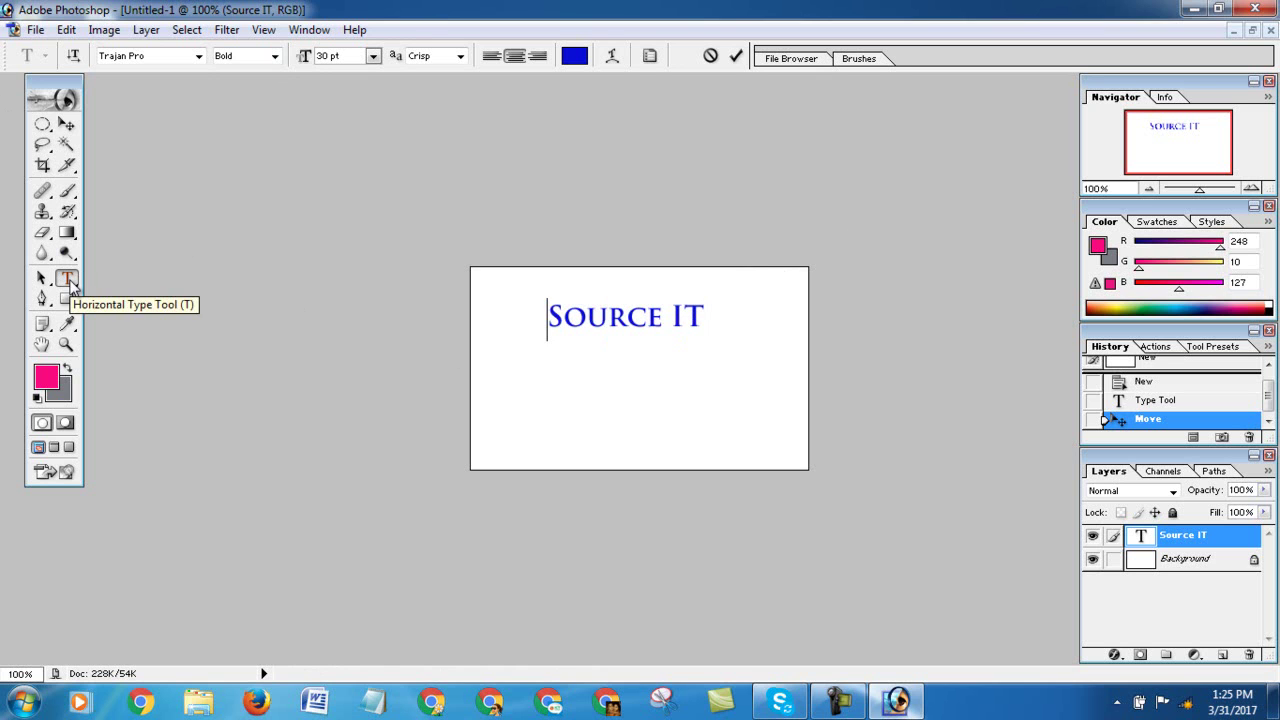
Add the text "source it" with the Vertical Type Tool to the left of the horizontal "Source IT" text
left_click(70, 281)
left_click(122, 298)
left_click(505, 335)
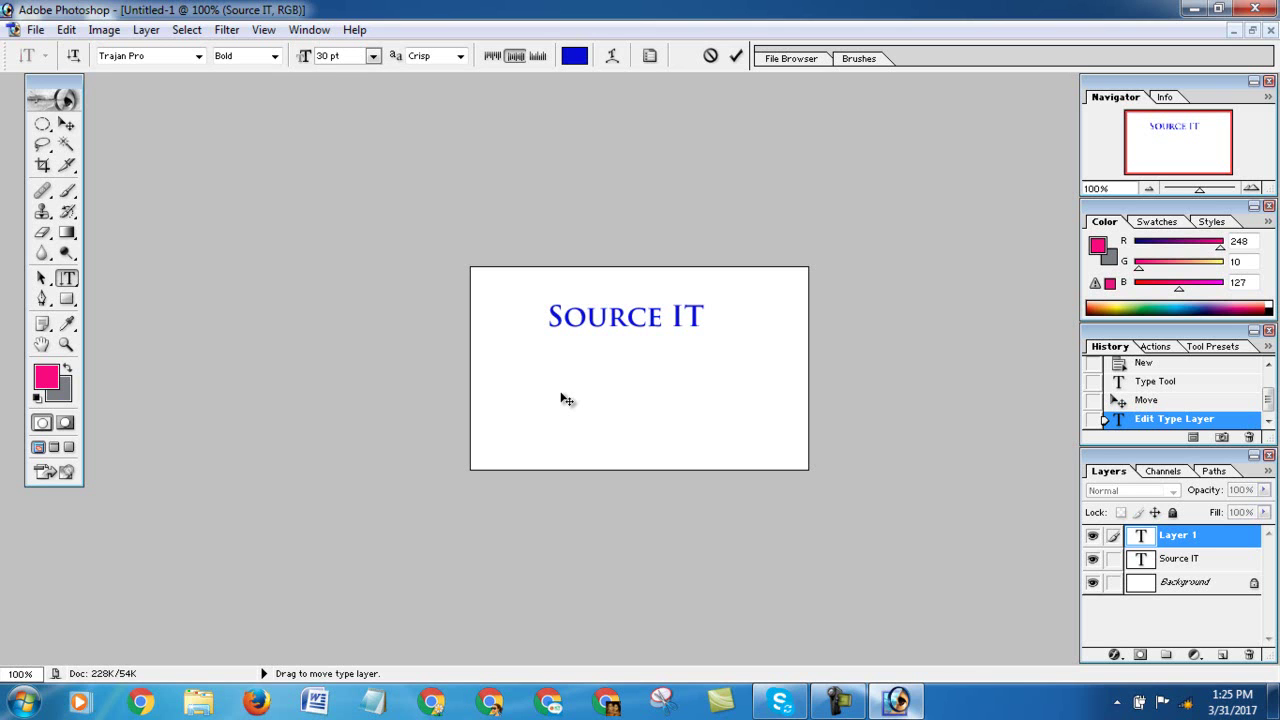
type("SOURCE")
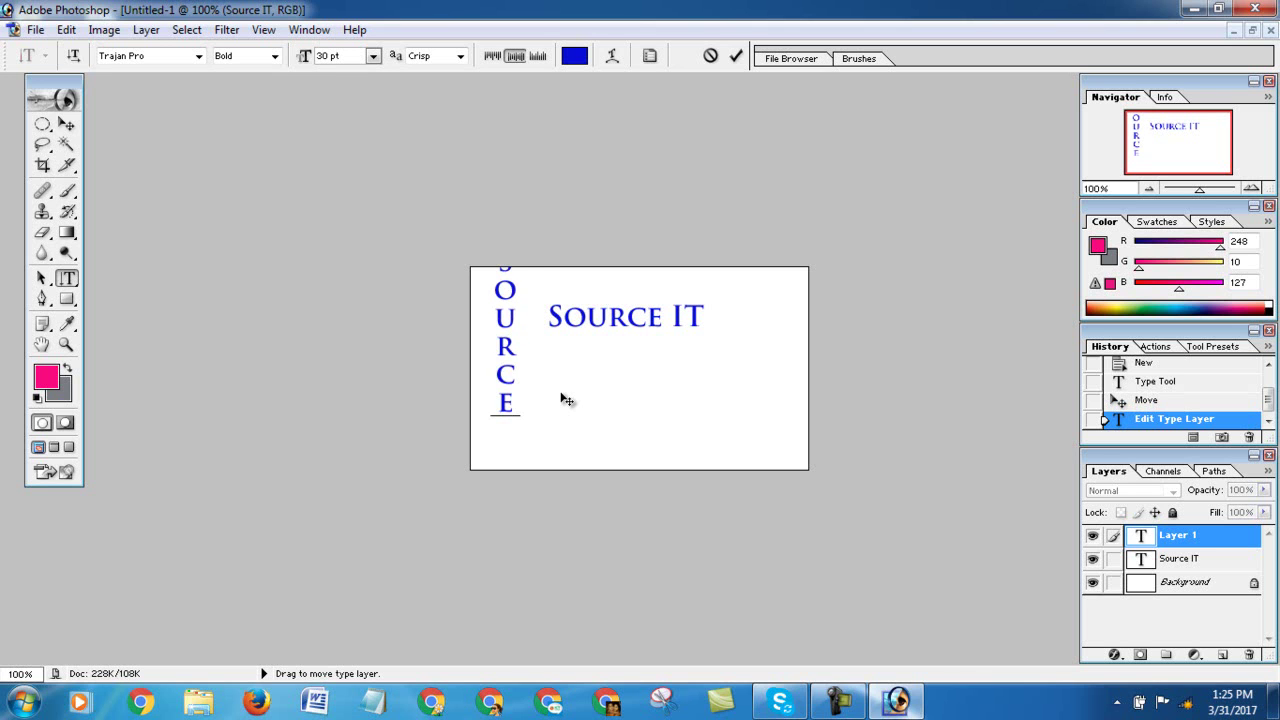
type(" IT")
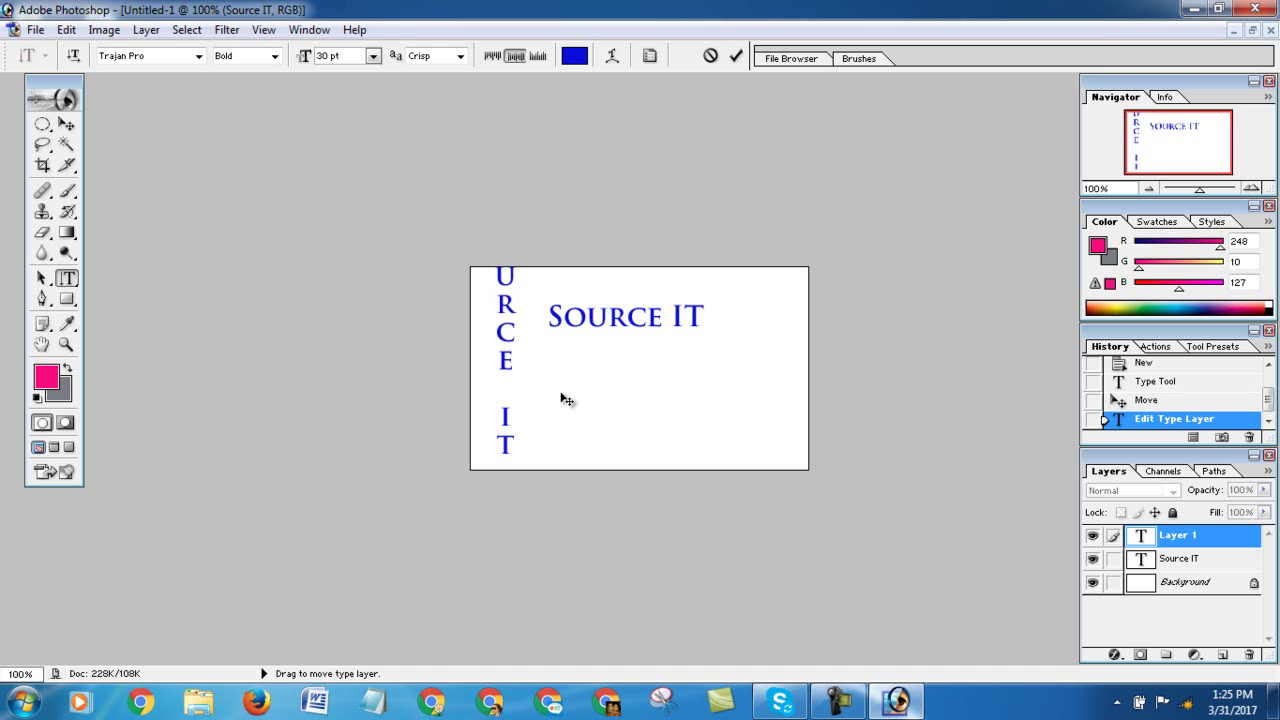
Scale the vertical text to about 55.4% height with Free Transform and move it fully onto the canvas beside the horizontal text
left_click(66, 124)
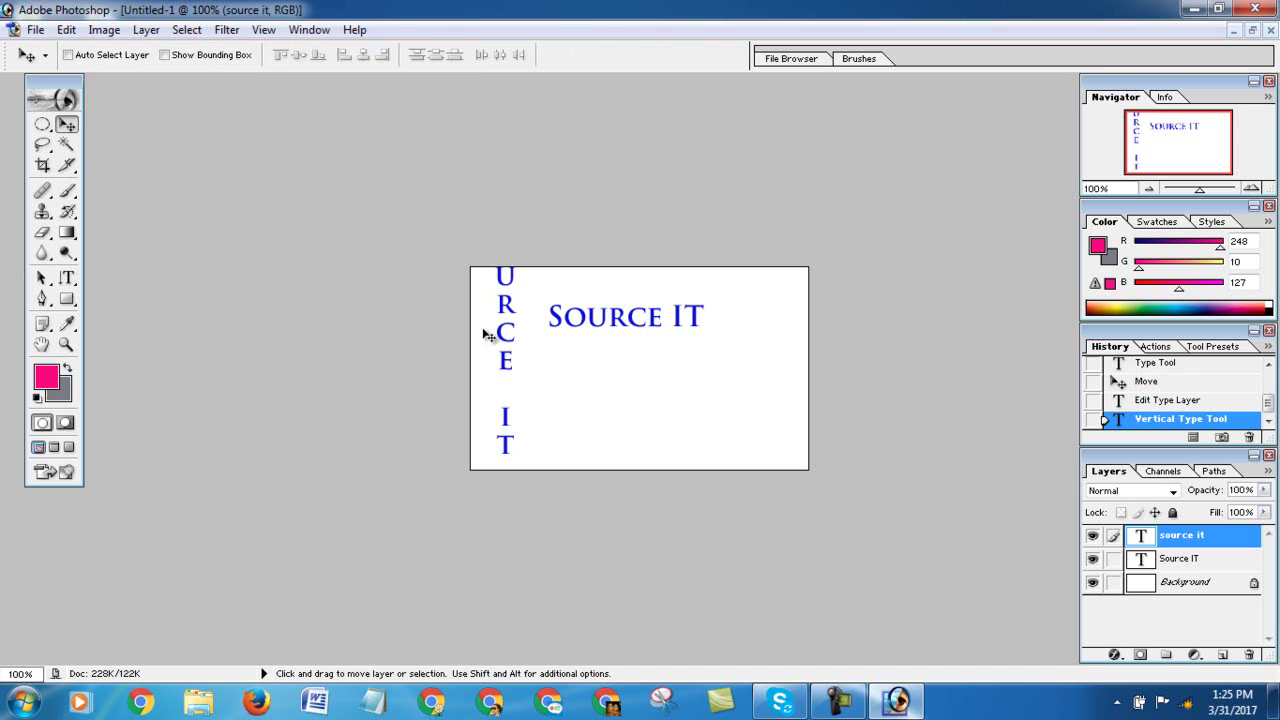
left_click_drag(506, 346, 521, 363)
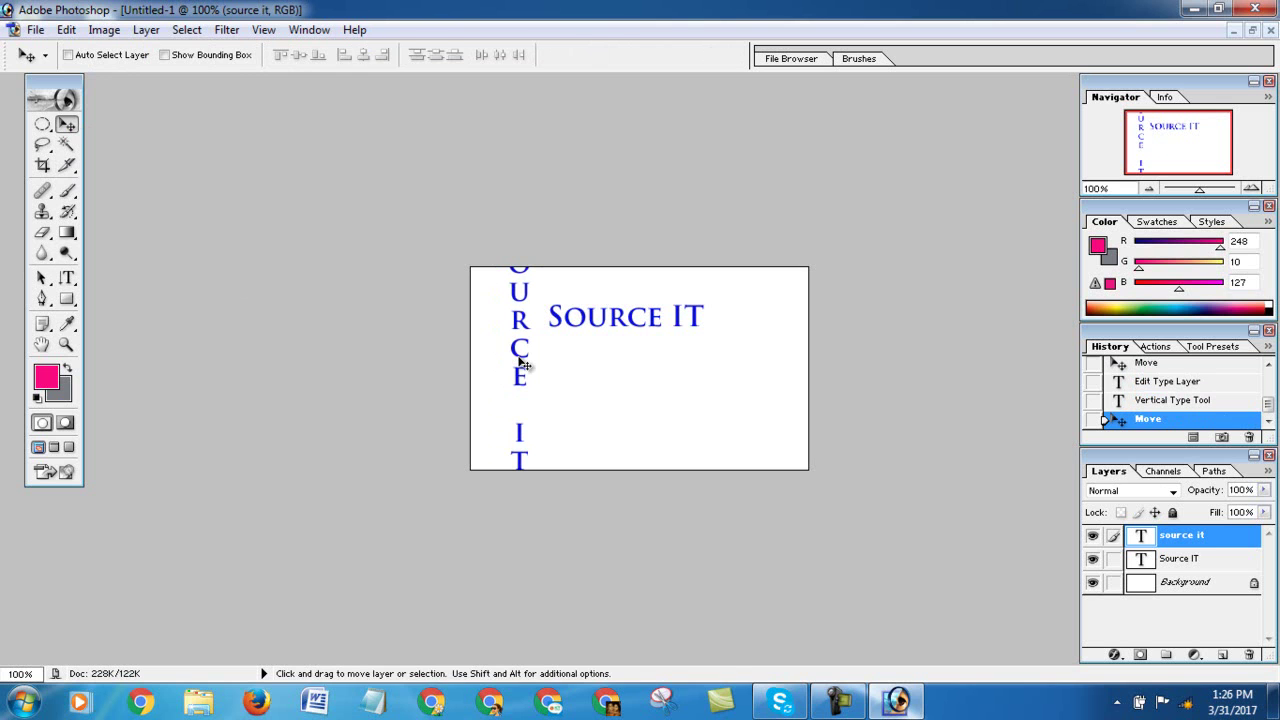
key("ctrl+t")
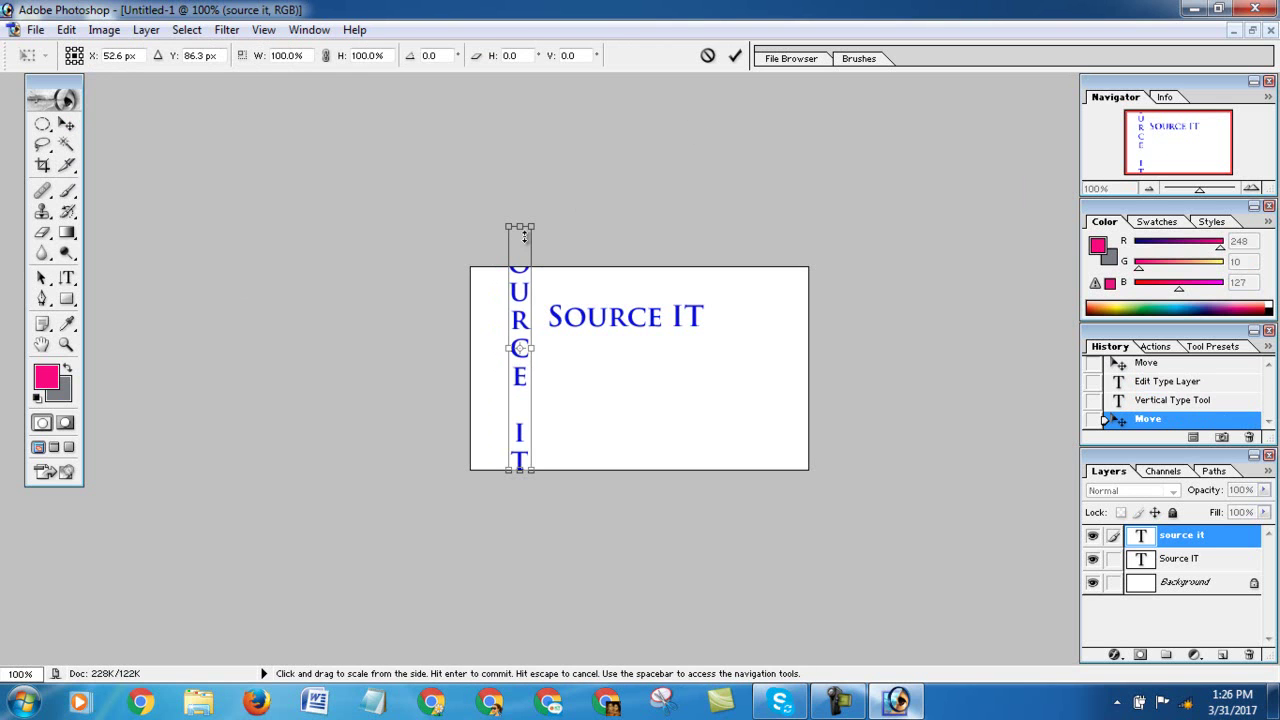
left_click_drag(521, 222, 524, 345)
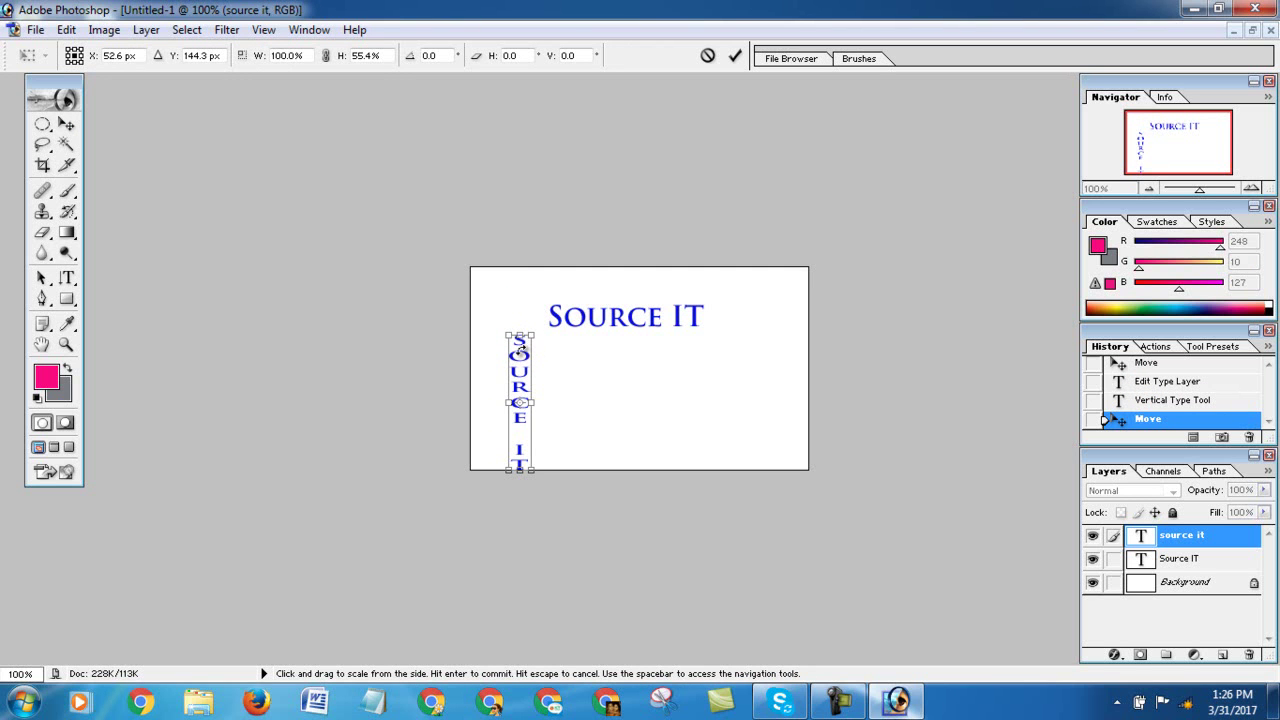
left_click(66, 124)
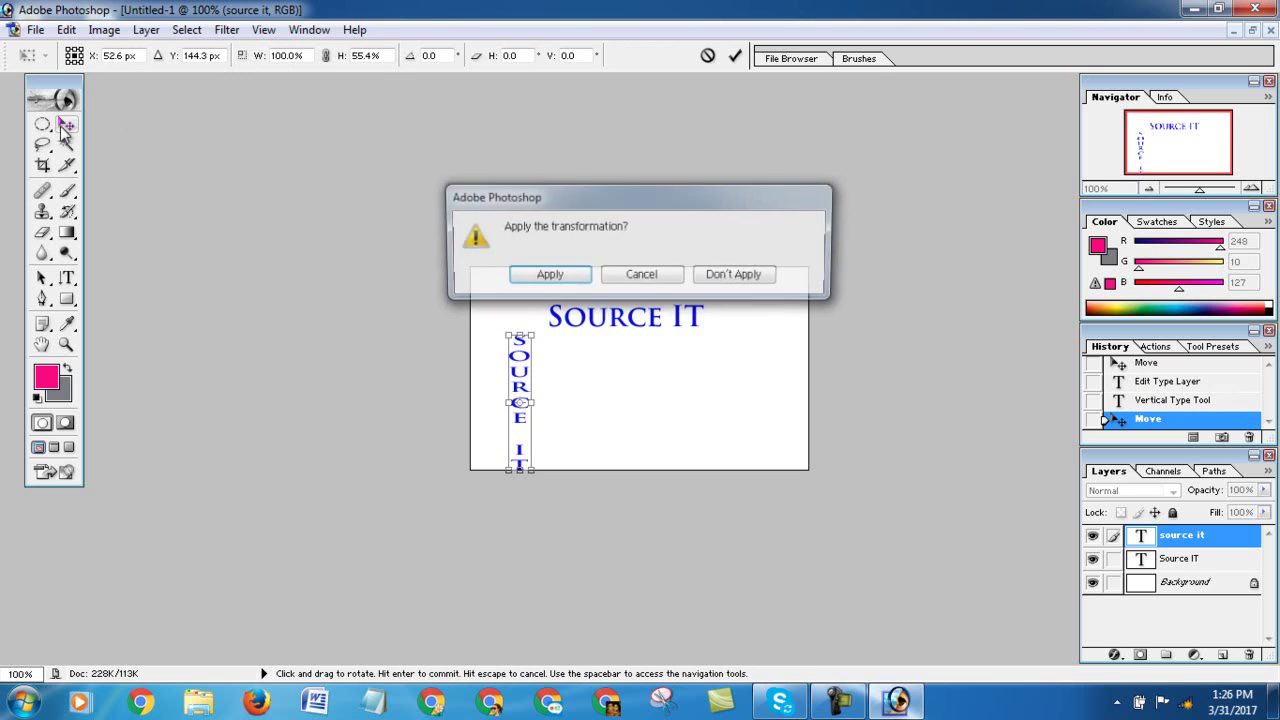
left_click(548, 276)
left_click_drag(531, 367, 521, 342)
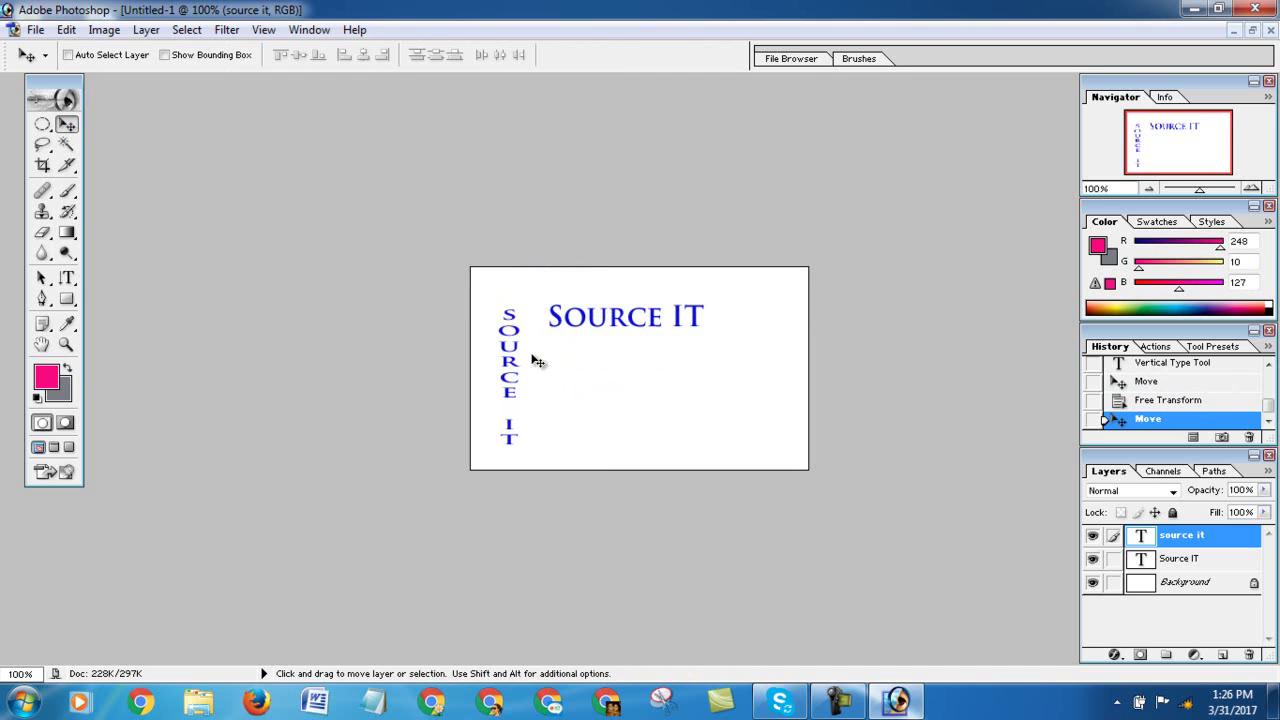
left_click(68, 280)
left_click(70, 287)
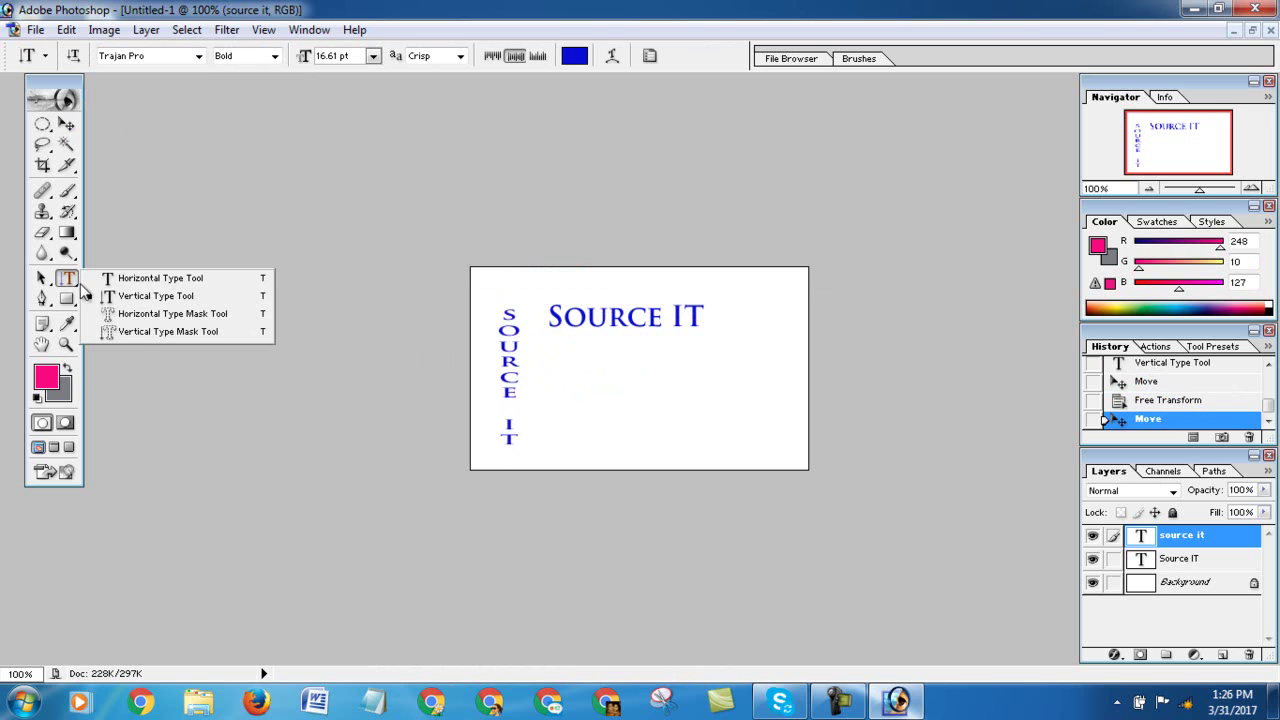
left_click(160, 300)
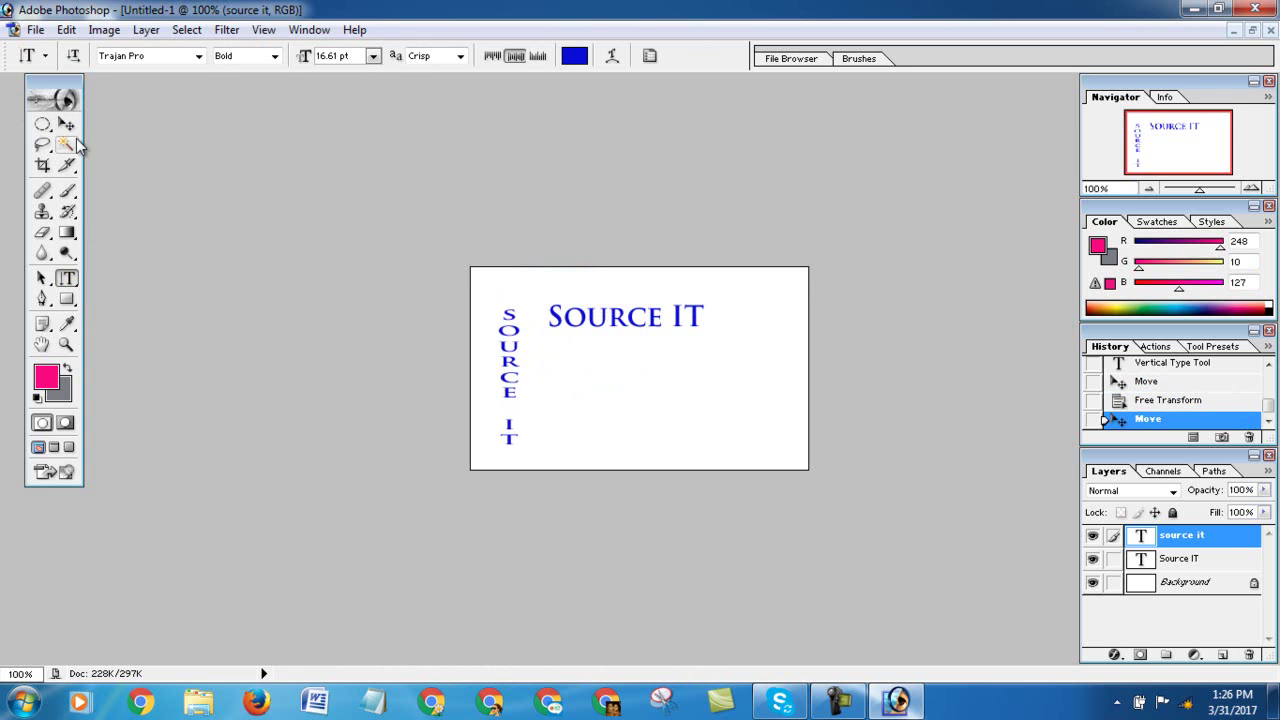
Open the image 2.jpg from D:\training File\Image in Photoshop and move its window clear of the toolbox
left_click(198, 703)
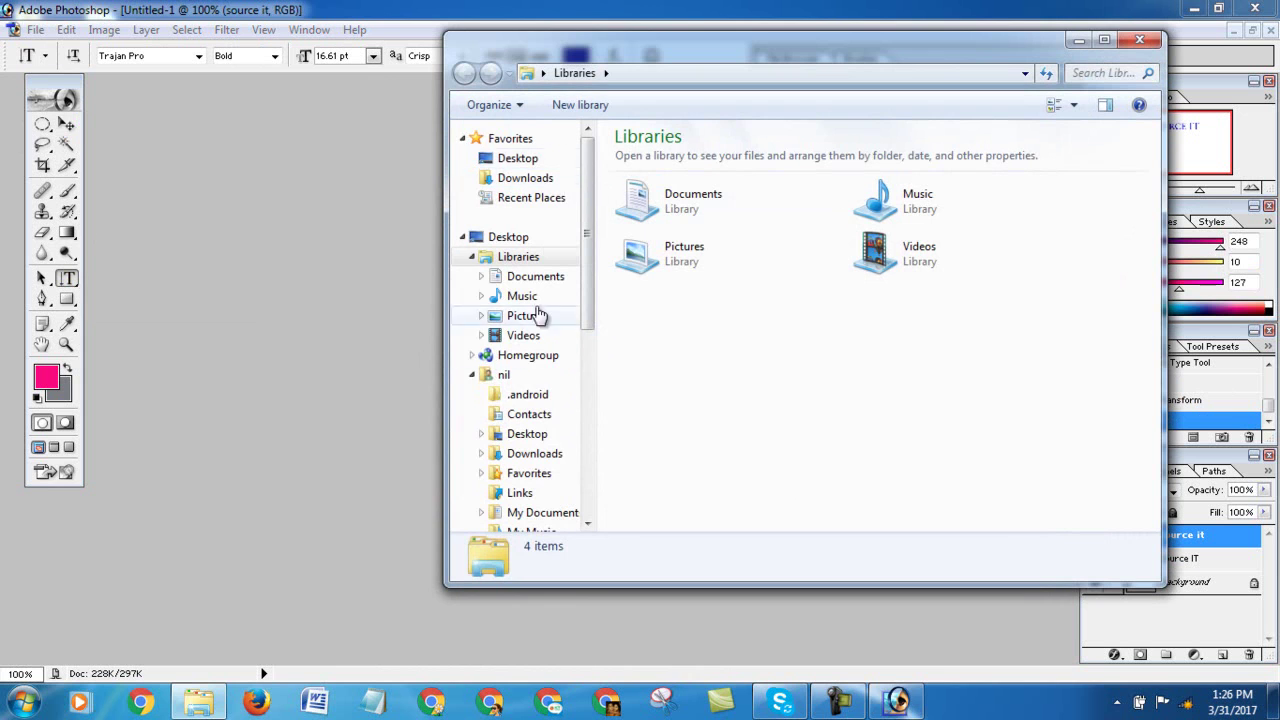
left_click_drag(590, 288, 543, 451)
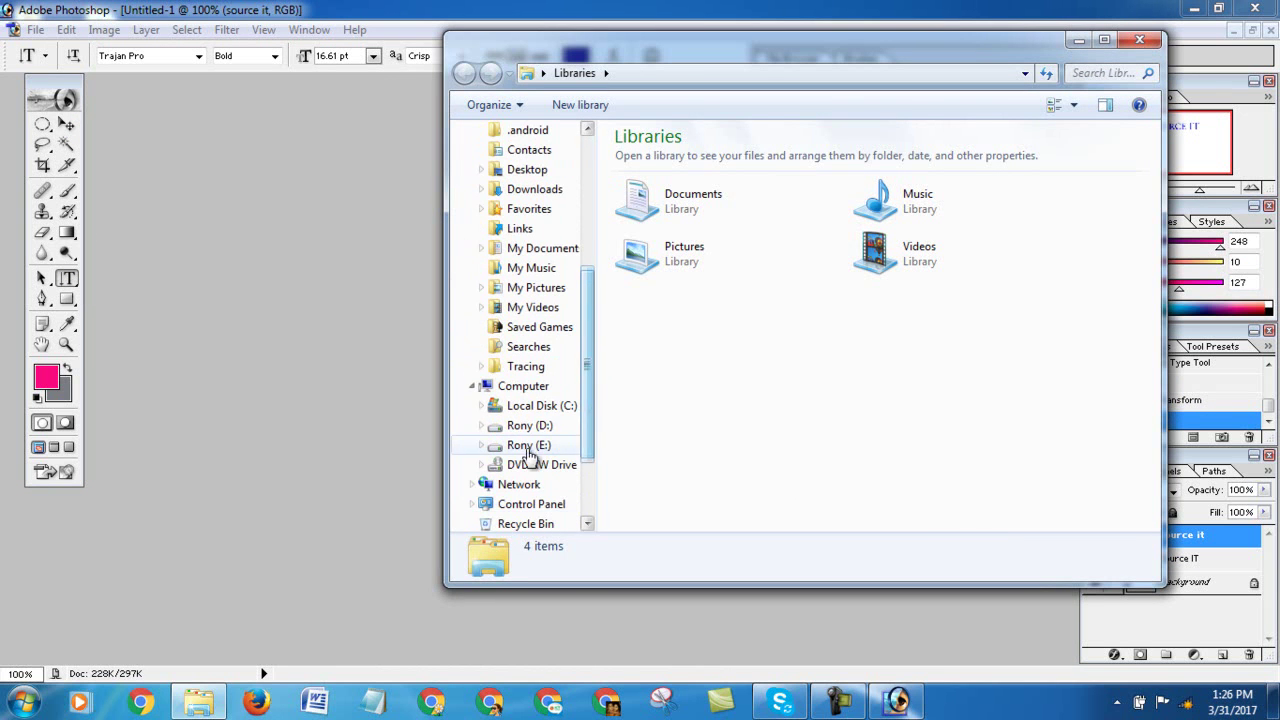
left_click(527, 425)
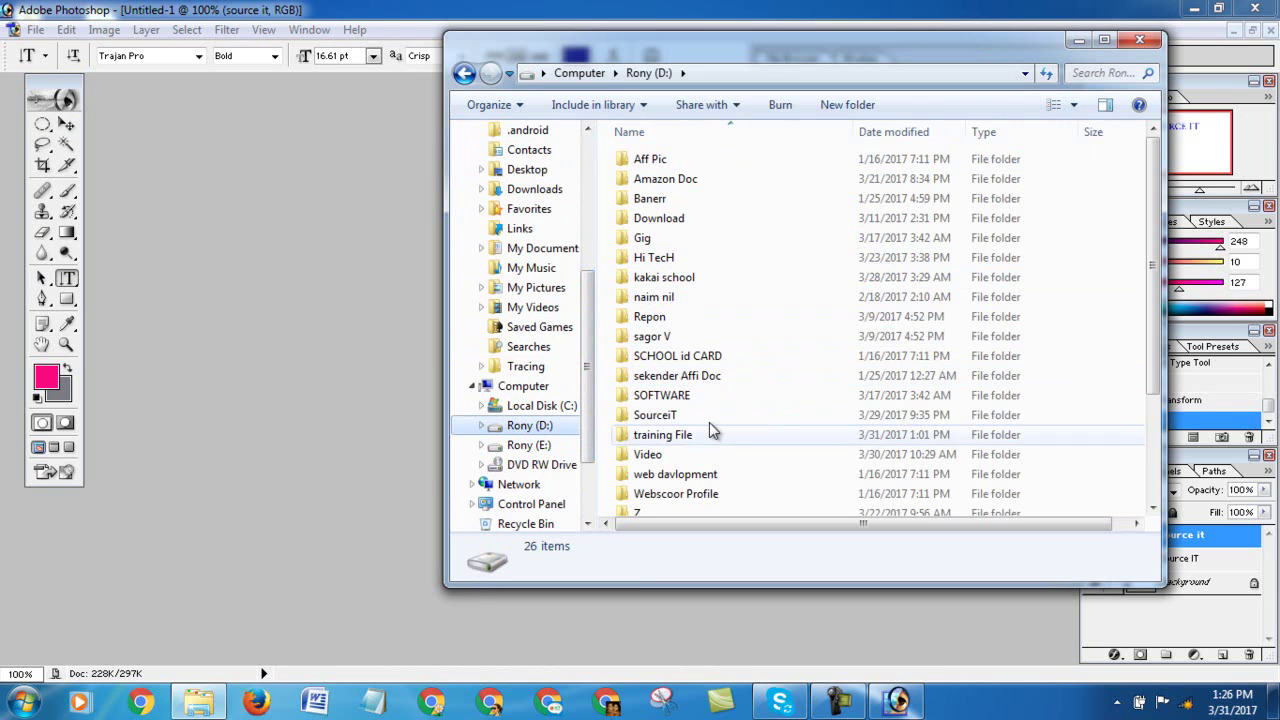
double_click(678, 434)
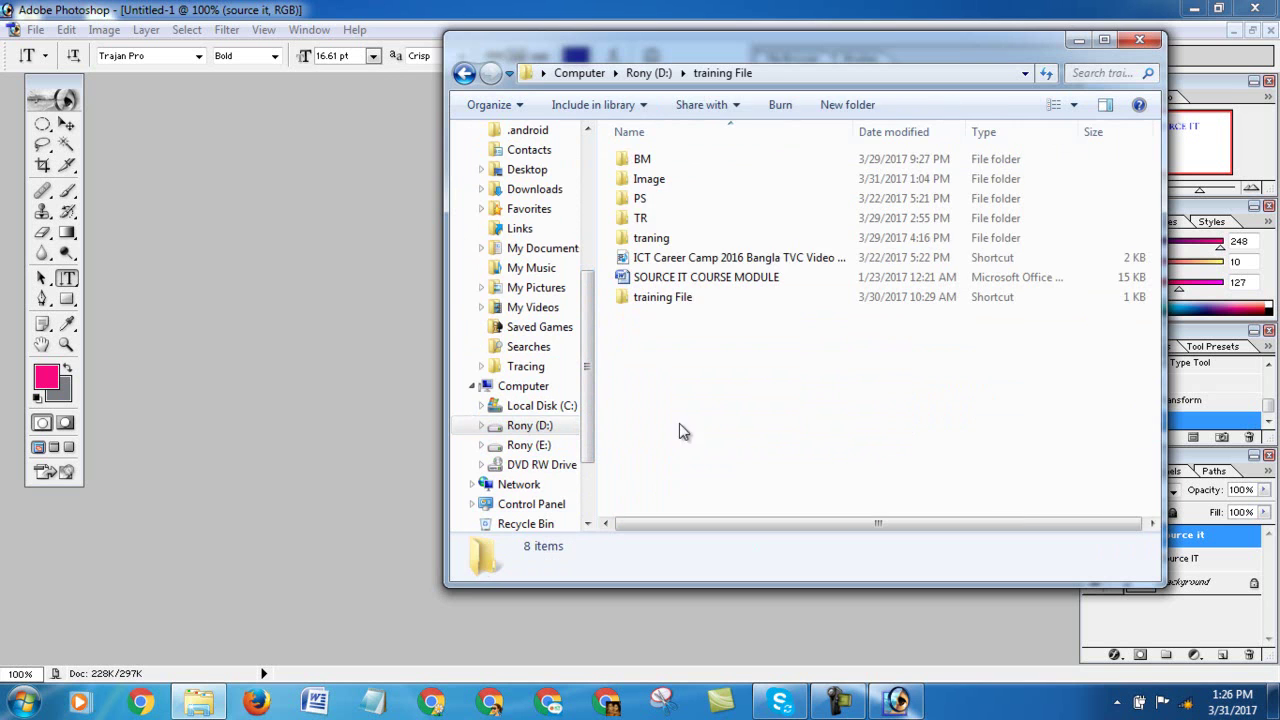
double_click(647, 180)
left_click(660, 178)
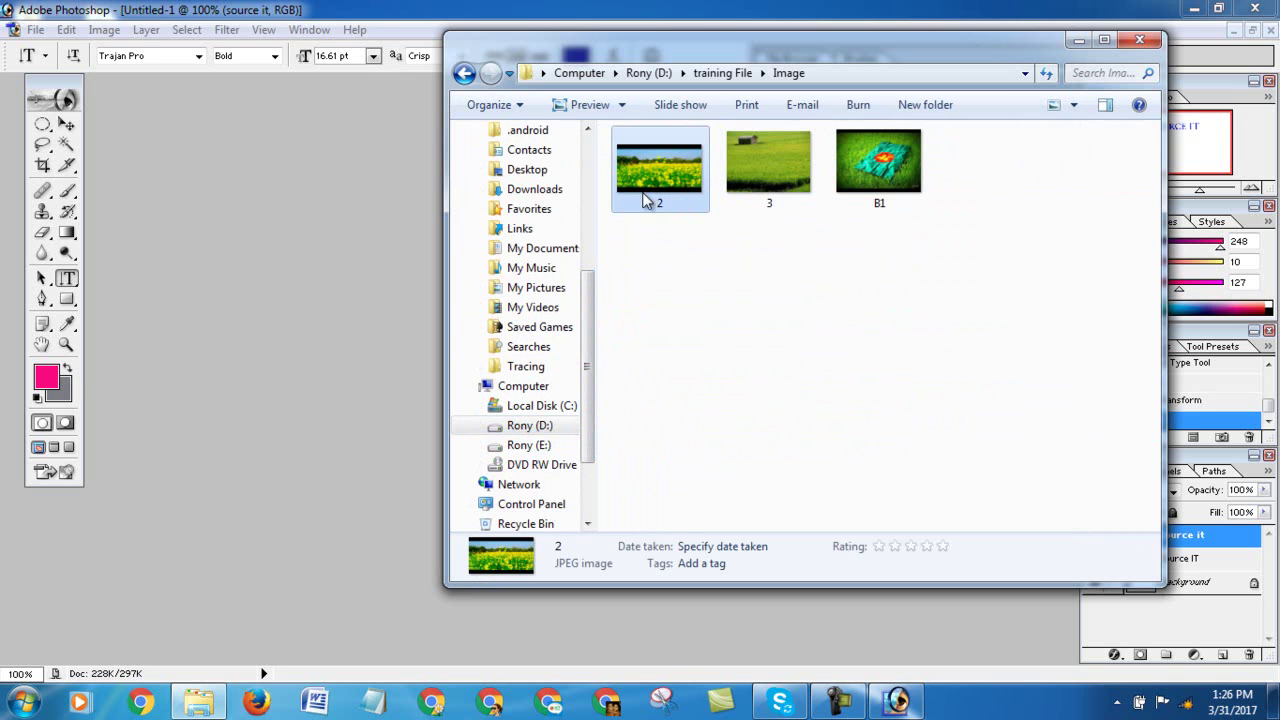
double_click(665, 180)
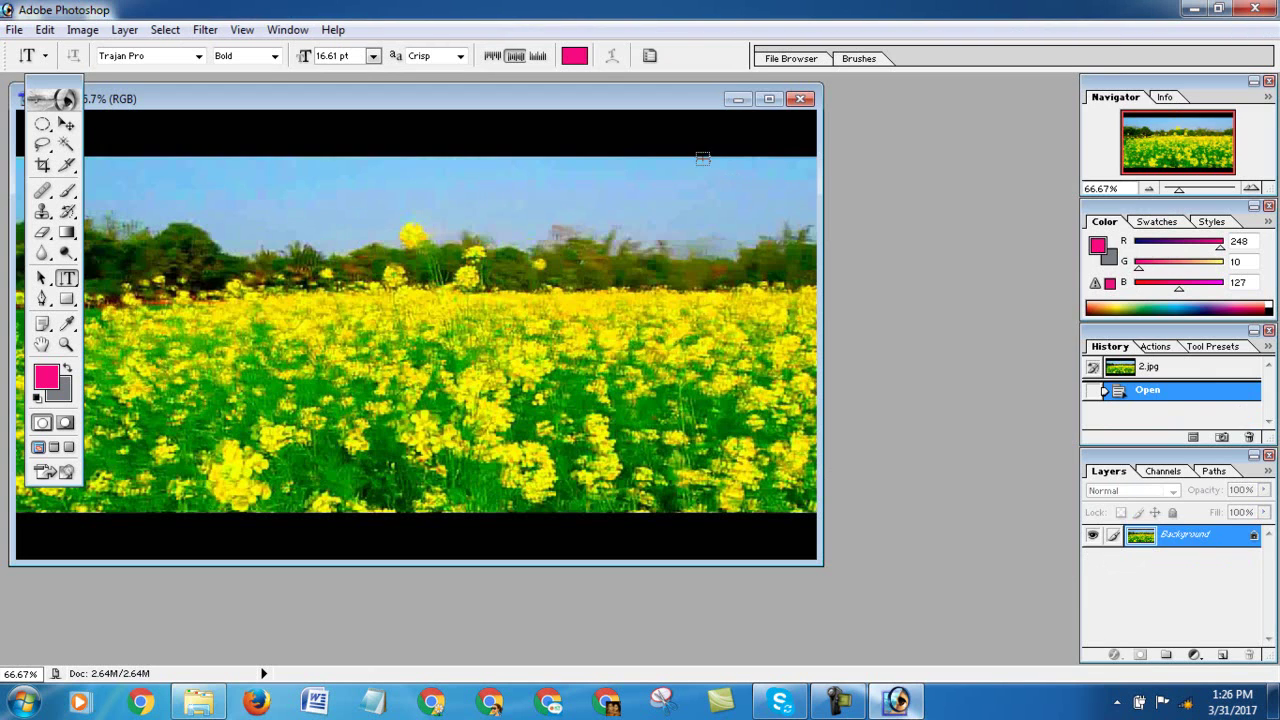
left_click_drag(641, 107, 771, 106)
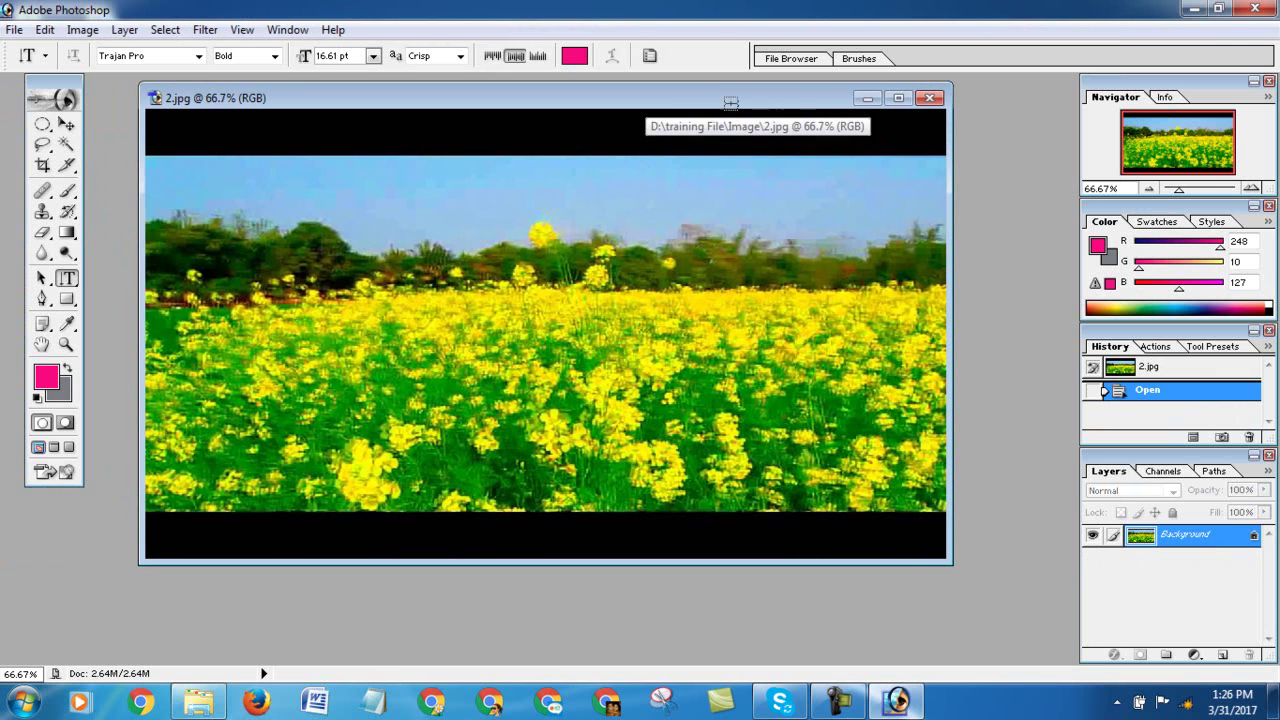
left_click_drag(589, 96, 601, 114)
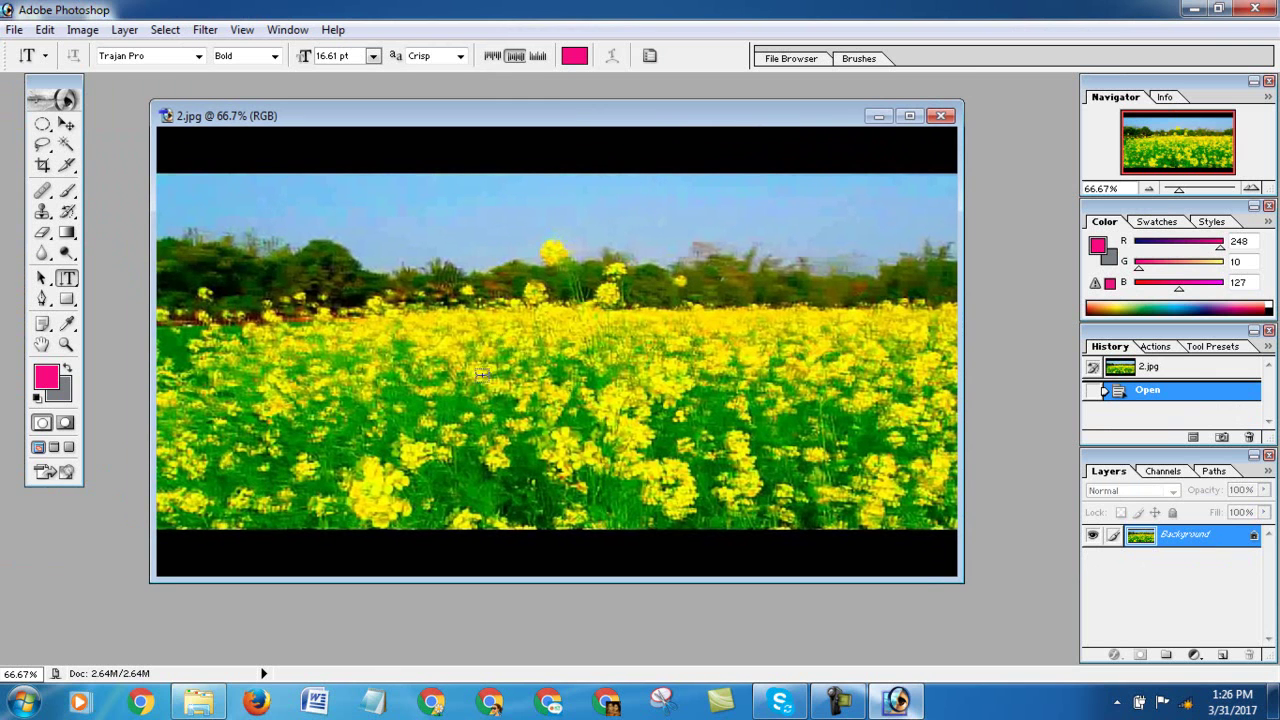
Create a 60 pt "Bangladesh" selection over the flower field with the Horizontal Type Mask Tool
left_click(68, 282)
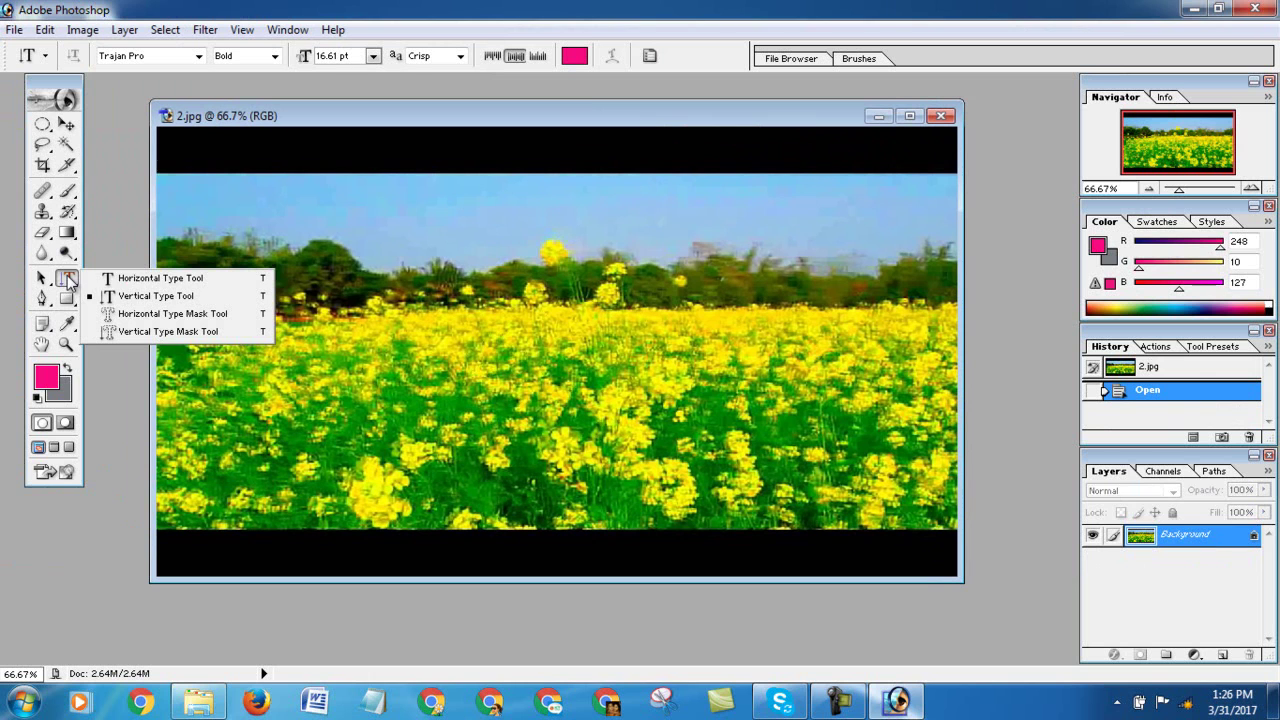
left_click(125, 315)
left_click(372, 56)
left_click(359, 350)
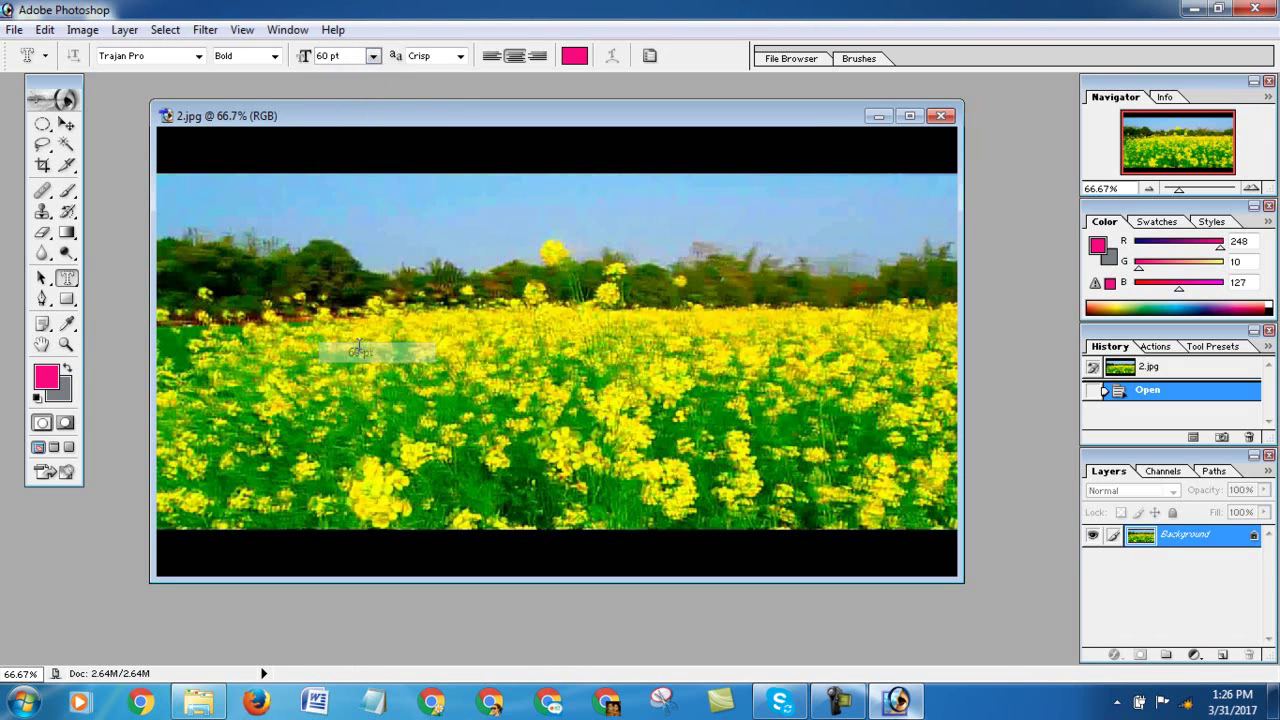
left_click(283, 390)
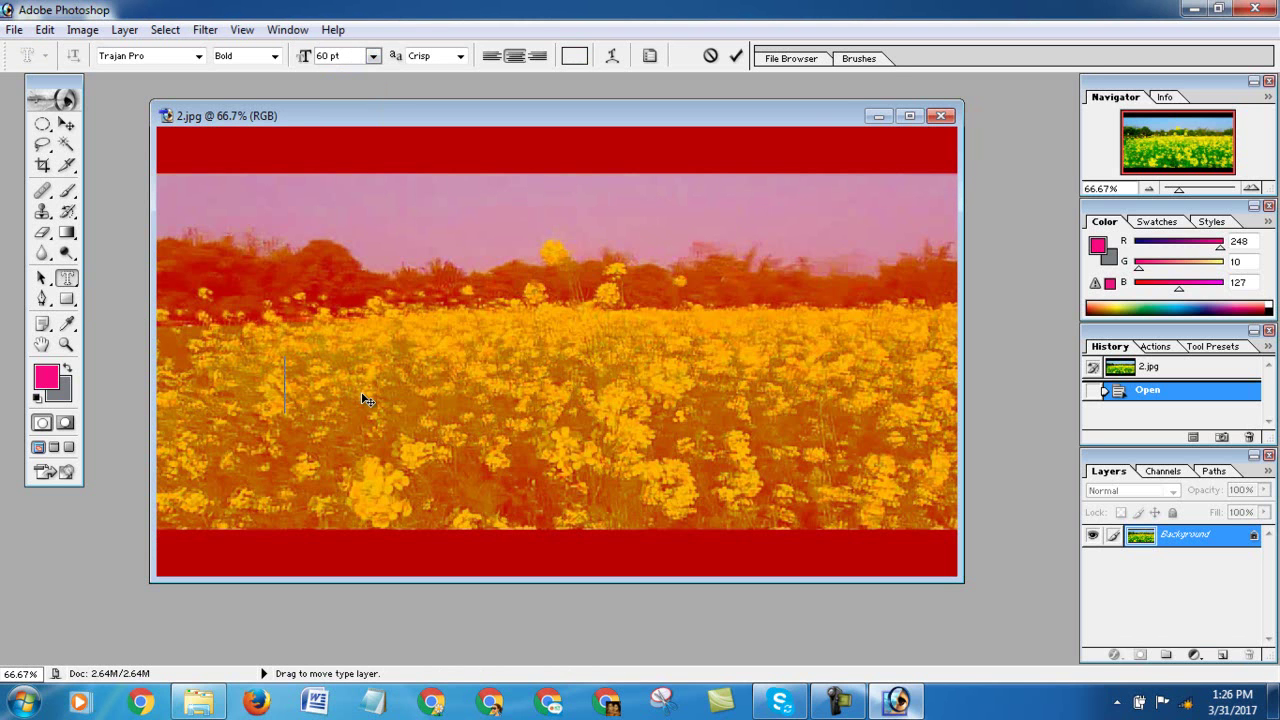
type("SANGLADESH")
left_click(66, 125)
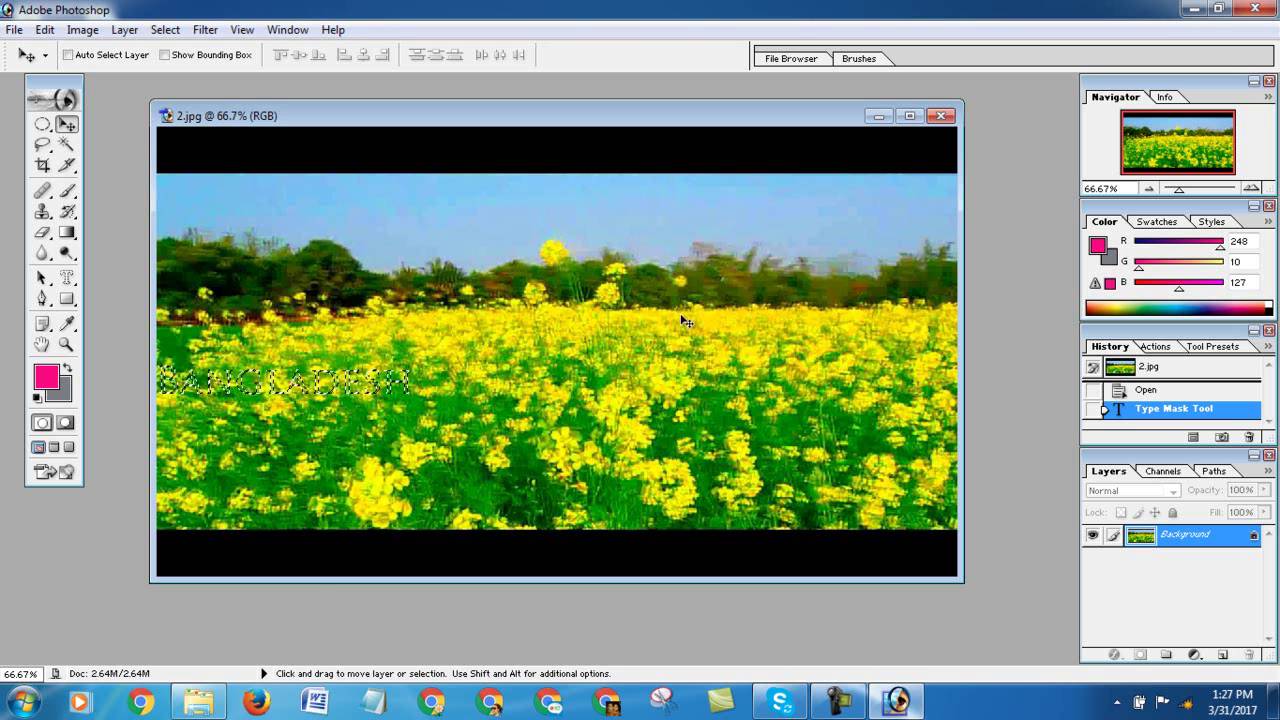
Copy the "Bangladesh" selection from 2.jpg into the Untitled-1 document and move the pasted lettering to the top of the canvas
left_click(879, 116)
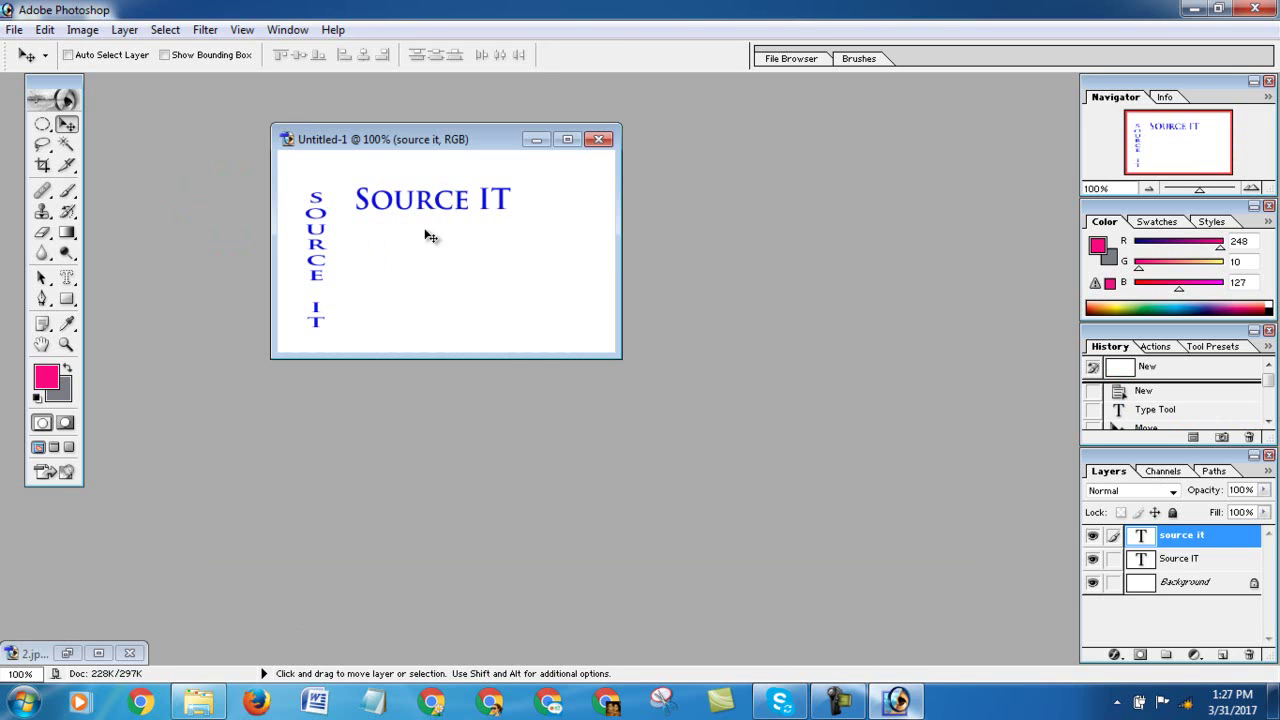
key("ctrl+v")
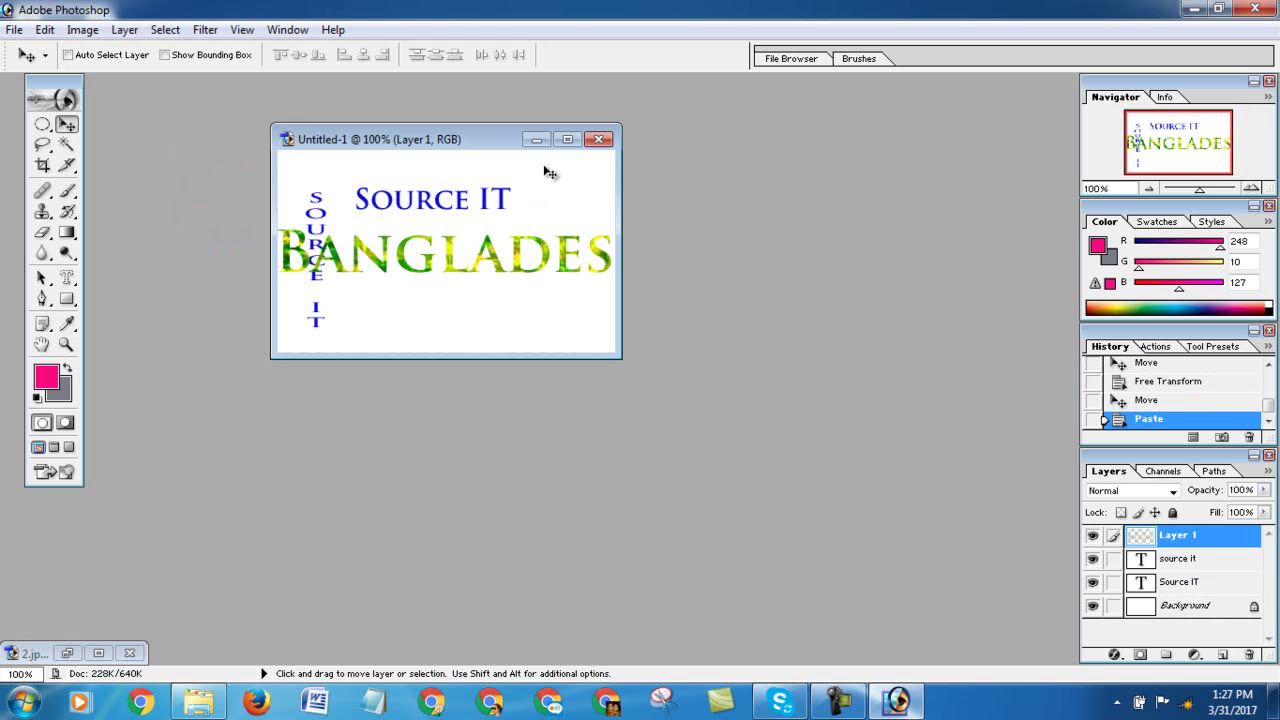
left_click(568, 140)
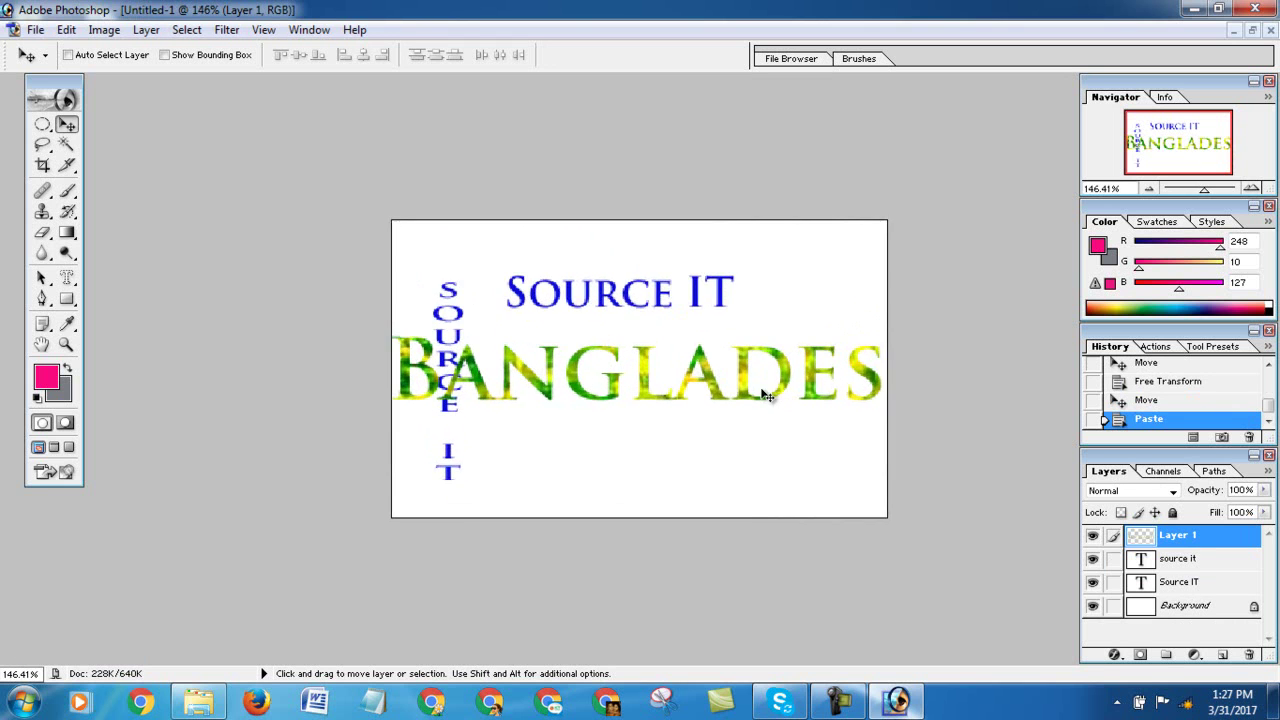
scroll(751, 357, "down", 1)
scroll(748, 358, "up", 2)
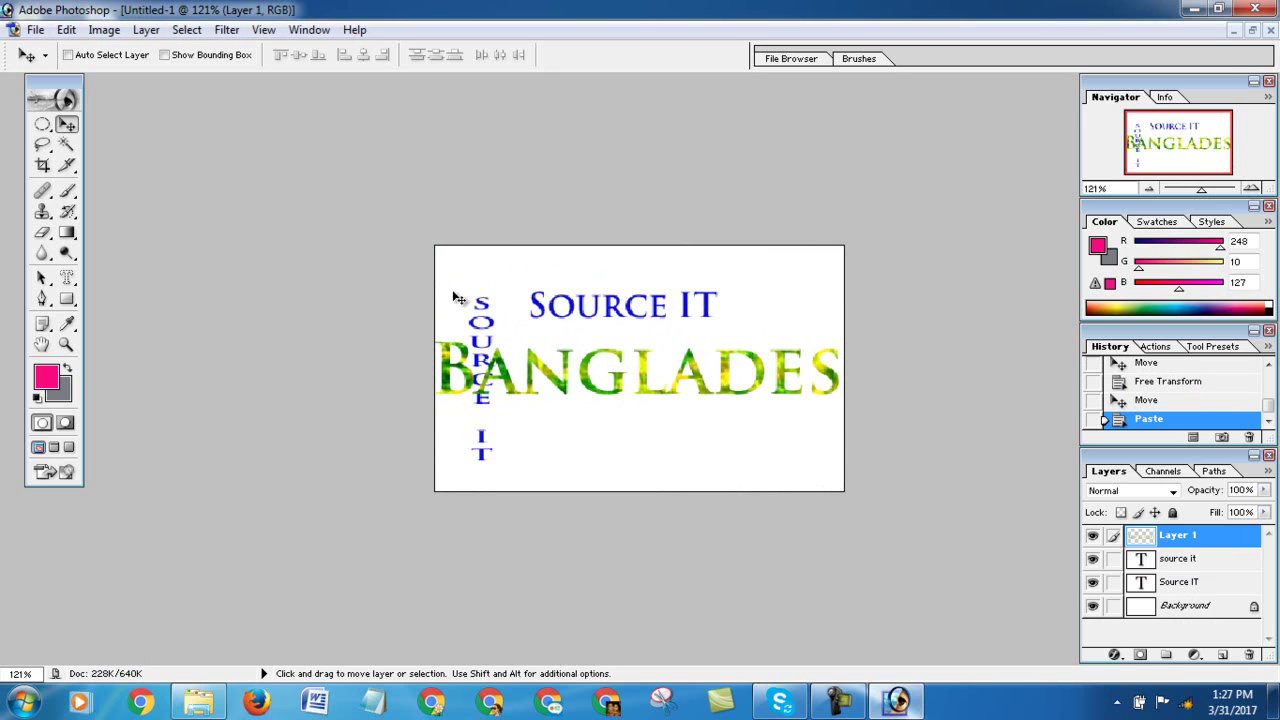
left_click_drag(537, 366, 552, 290)
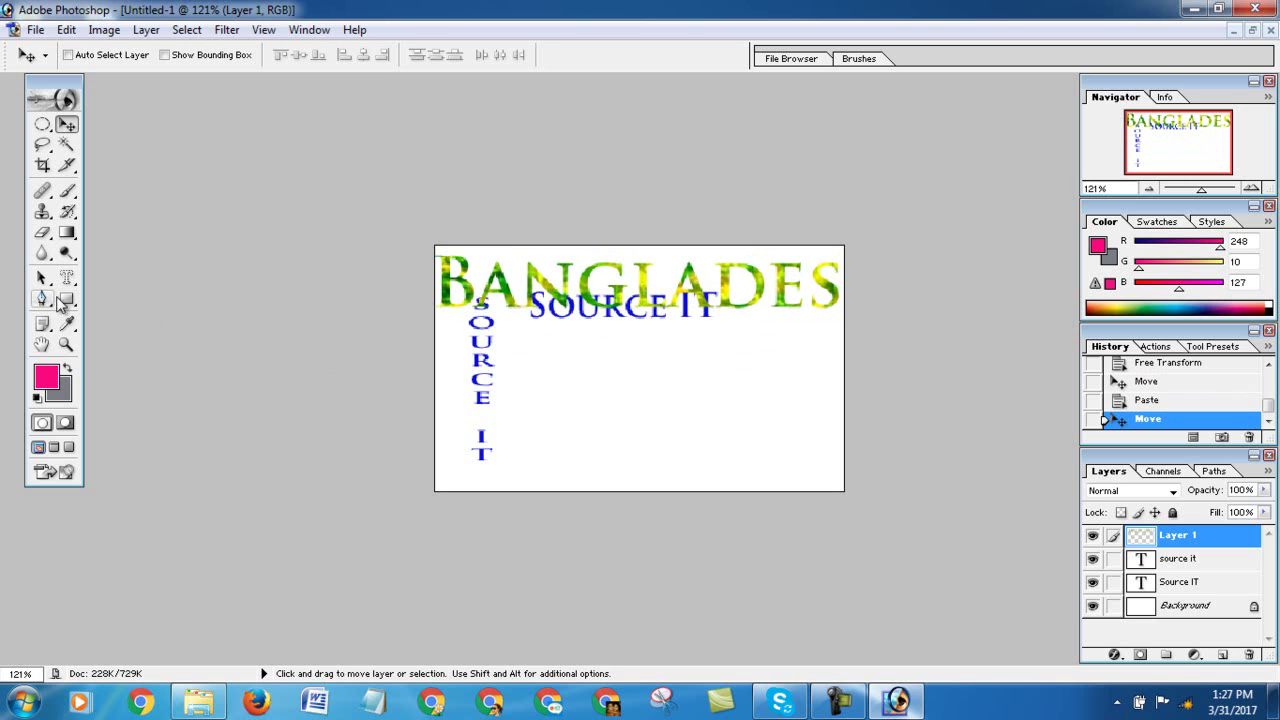
Switch to 2.jpg and enter 60 pt "SOURCE IT" lettering down the photo with the Vertical Type Mask Tool
left_click(1251, 31)
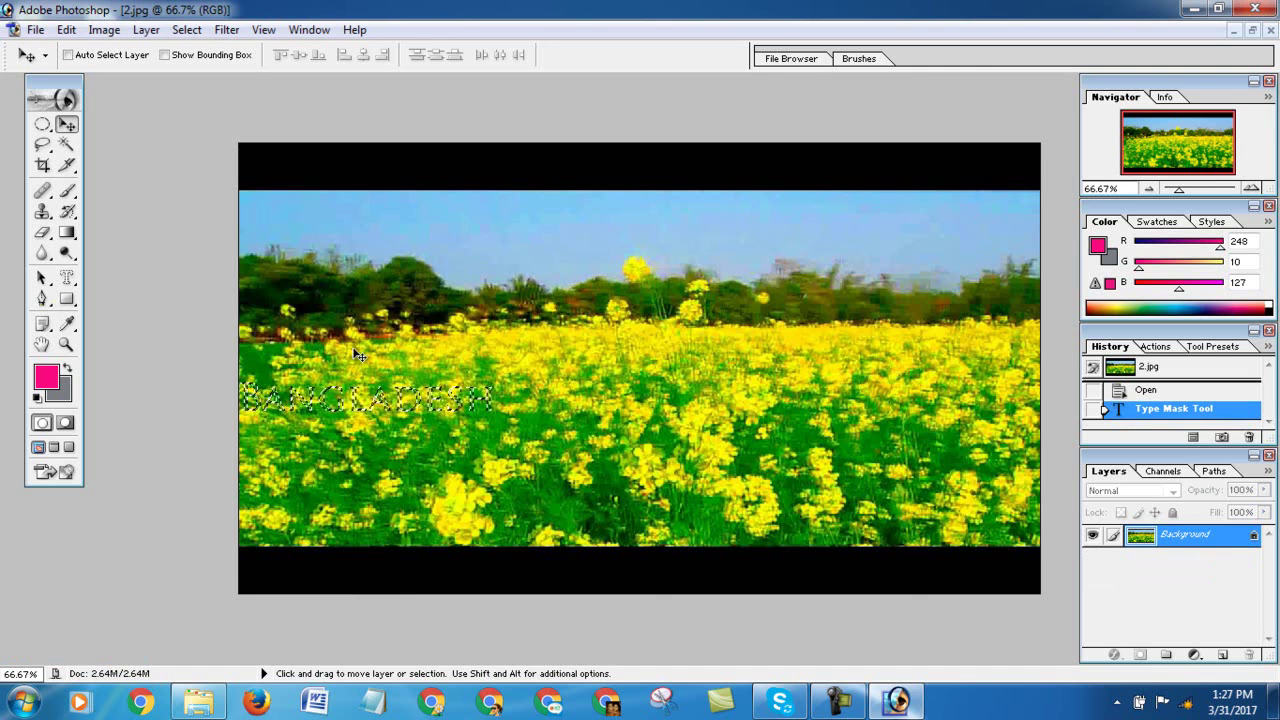
left_click(43, 125)
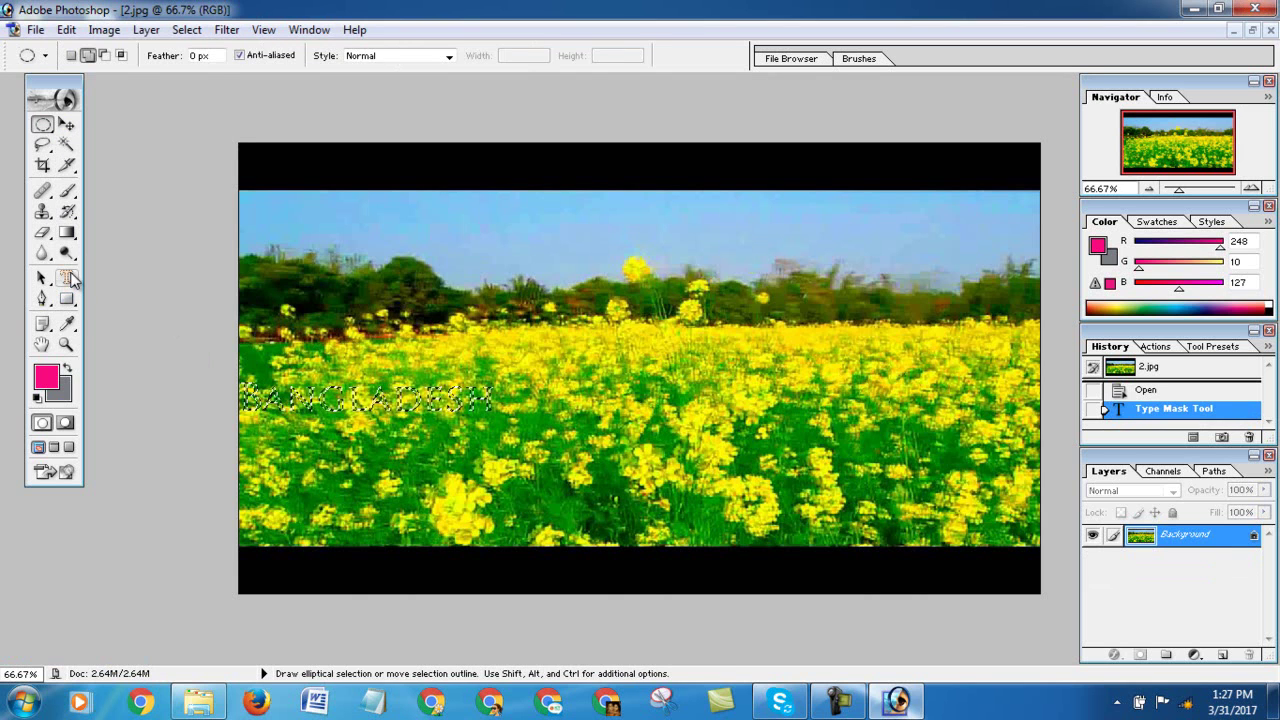
left_click(66, 278)
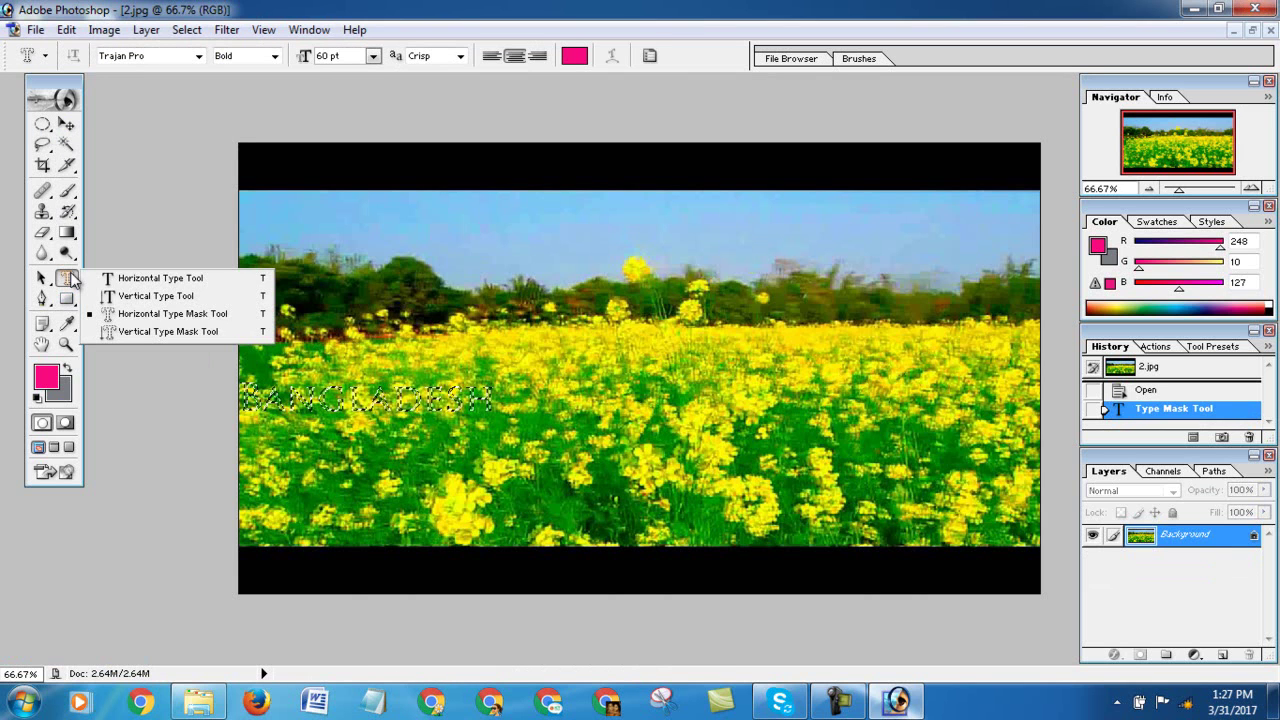
left_click(136, 334)
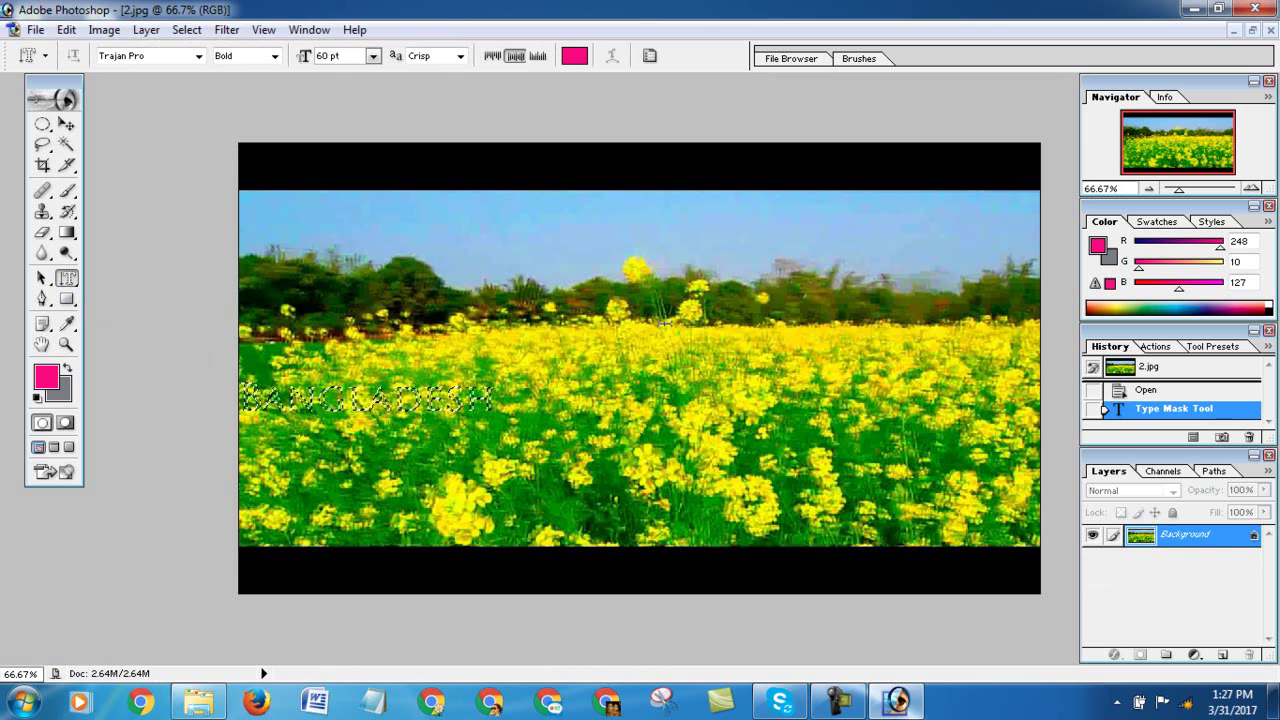
left_click(722, 286)
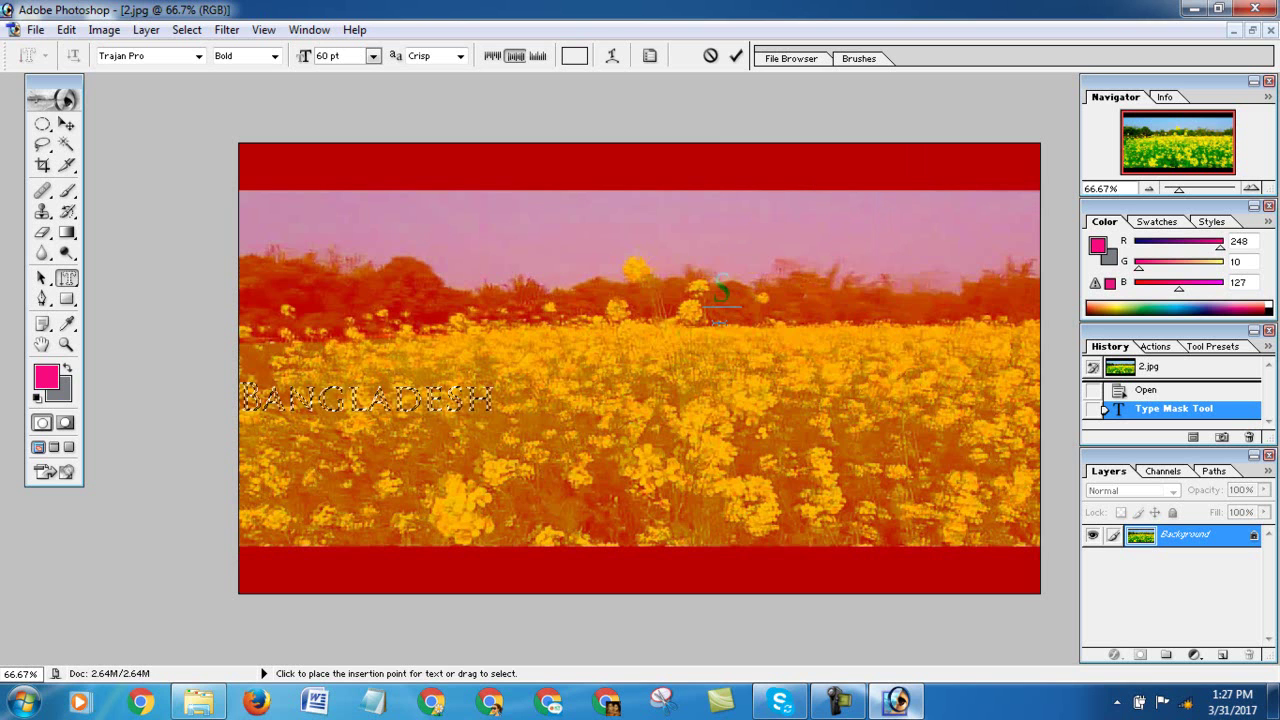
type("SOUR")
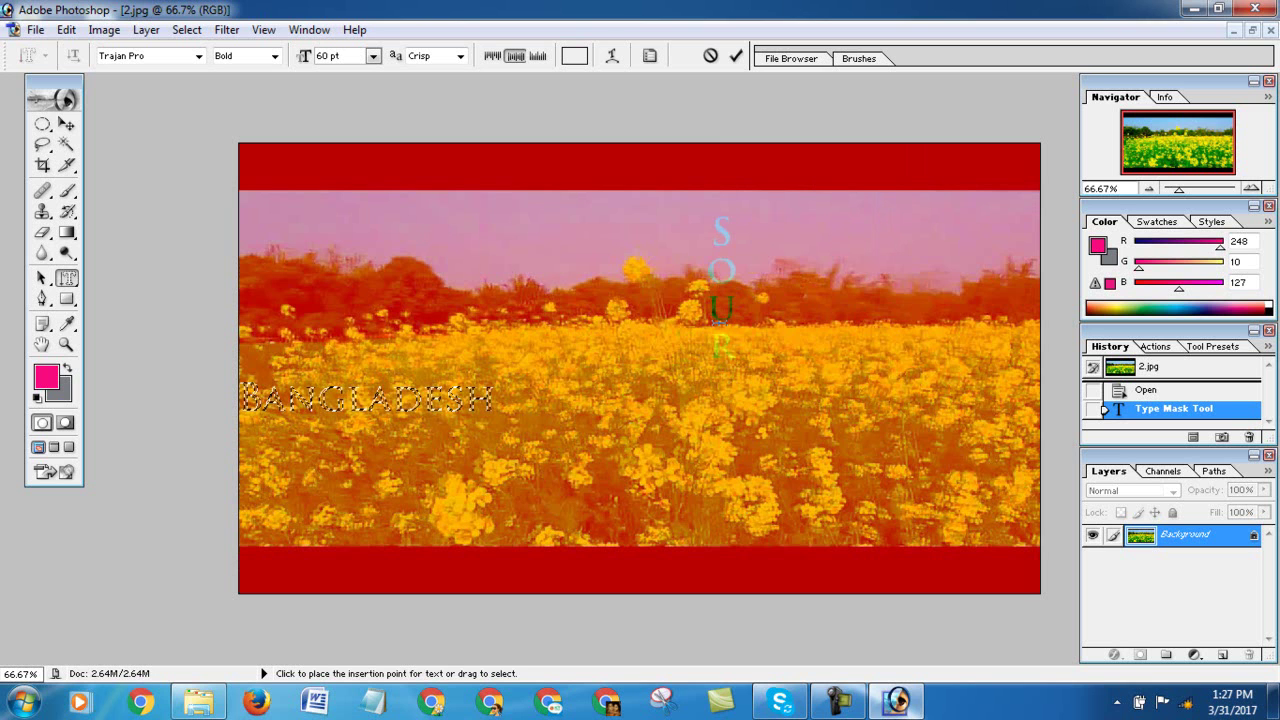
type("CEITT")
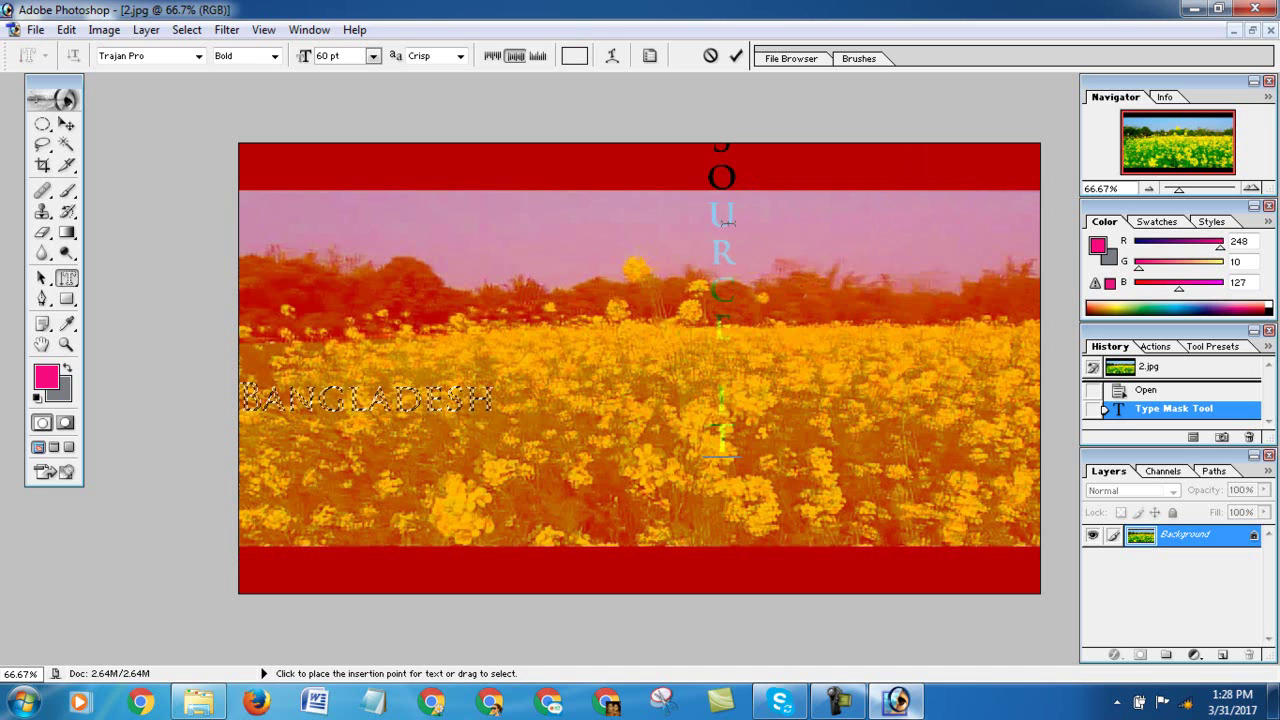
Move the selected 60 pt vertical lettering away from its place in the photo and delete it
left_click(66, 124)
left_click_drag(722, 262, 638, 305)
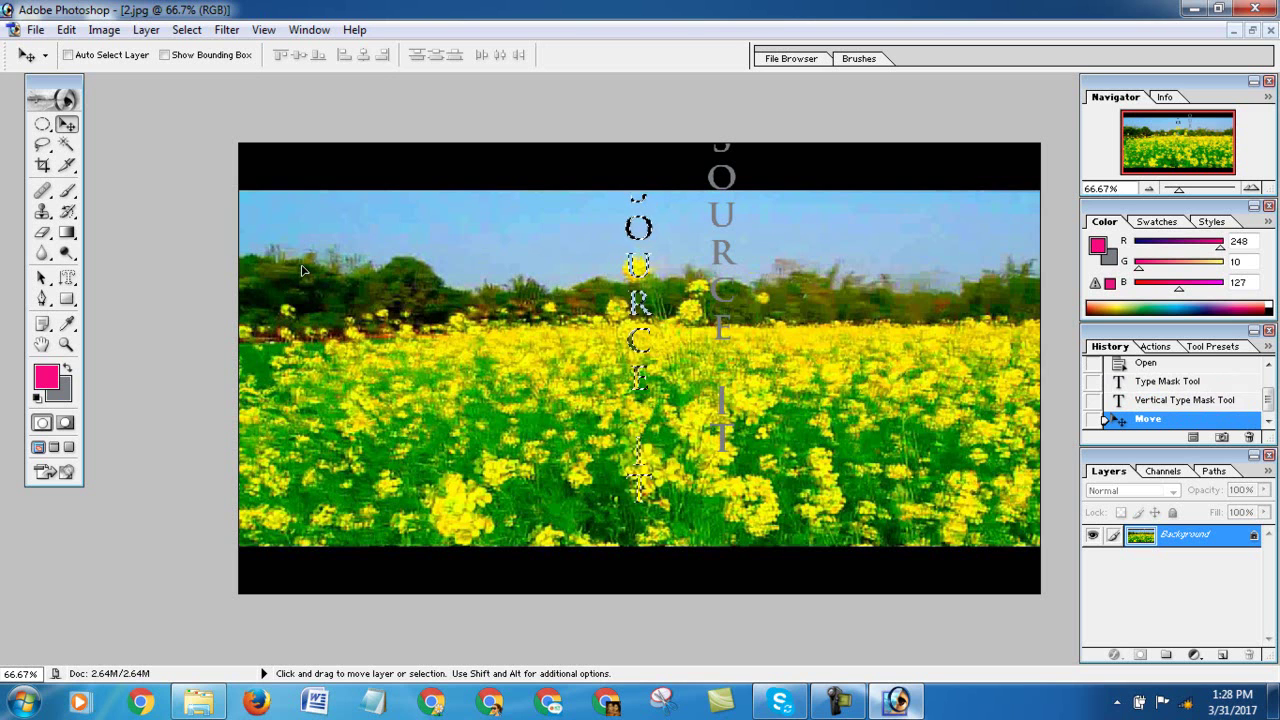
key("Delete")
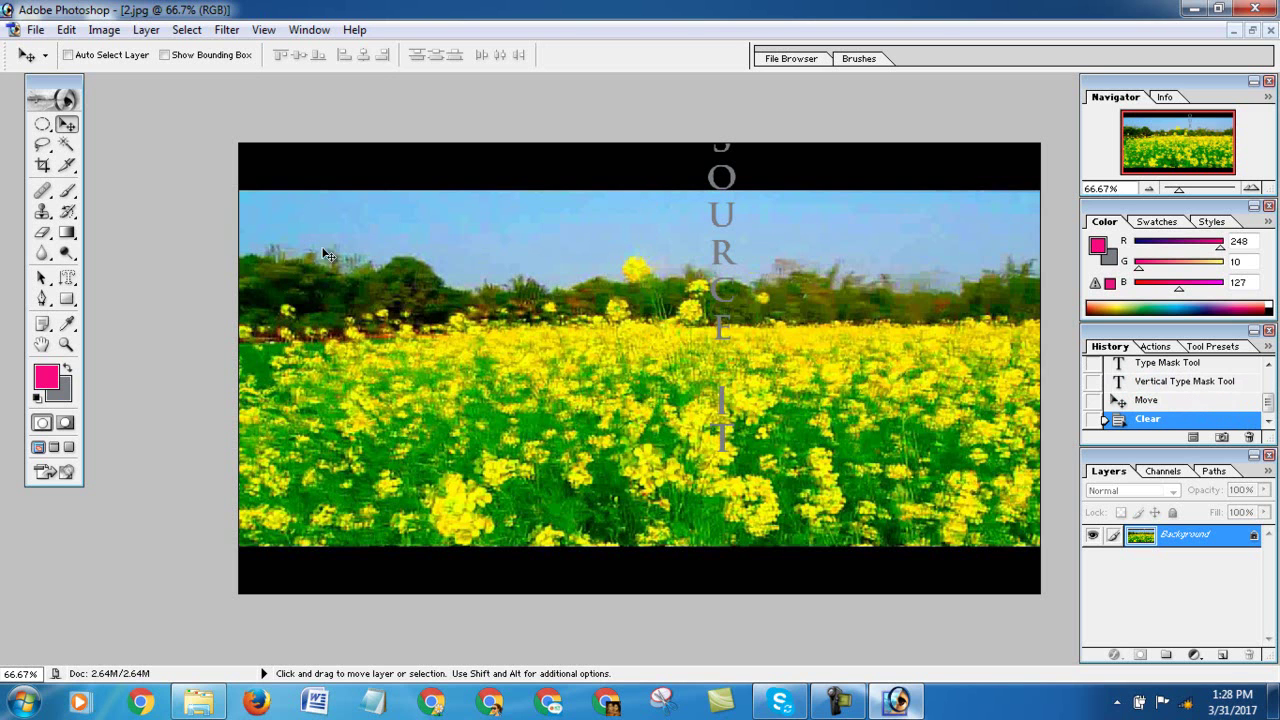
Create a 30 pt vertical "SOURCE IT" selection over the flower field with the Vertical Type Mask Tool
left_click(66, 279)
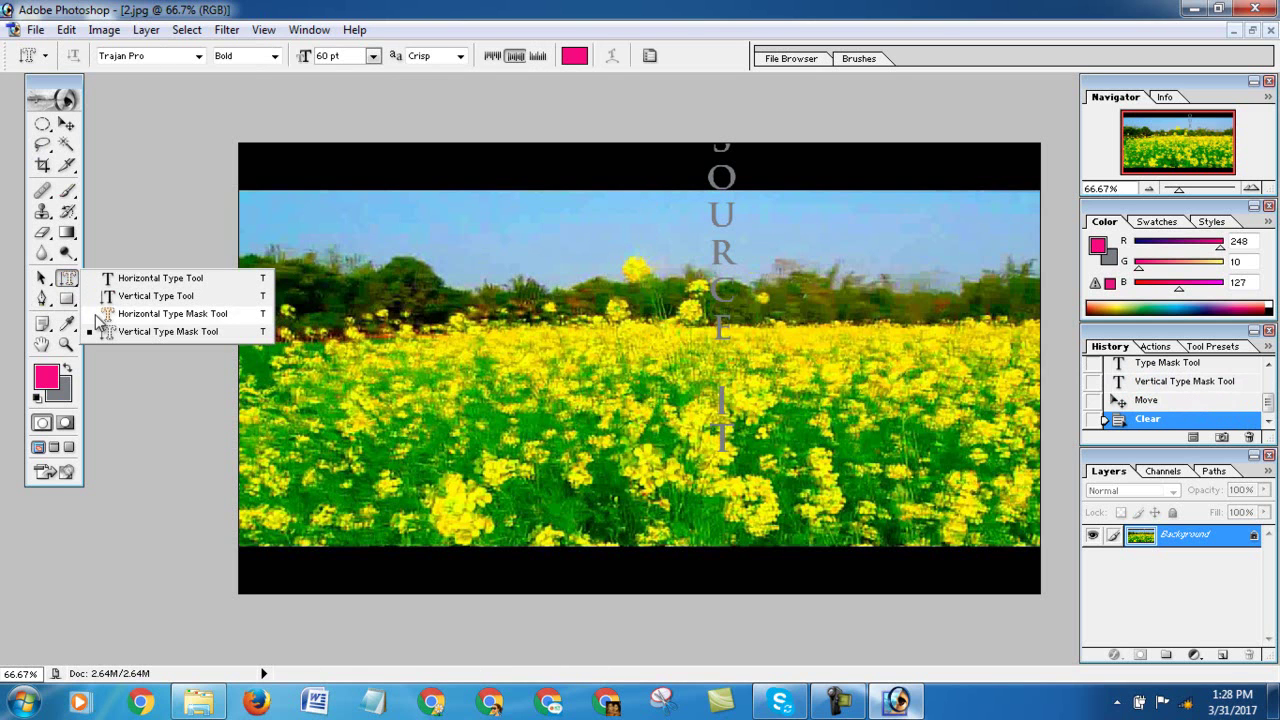
left_click(124, 335)
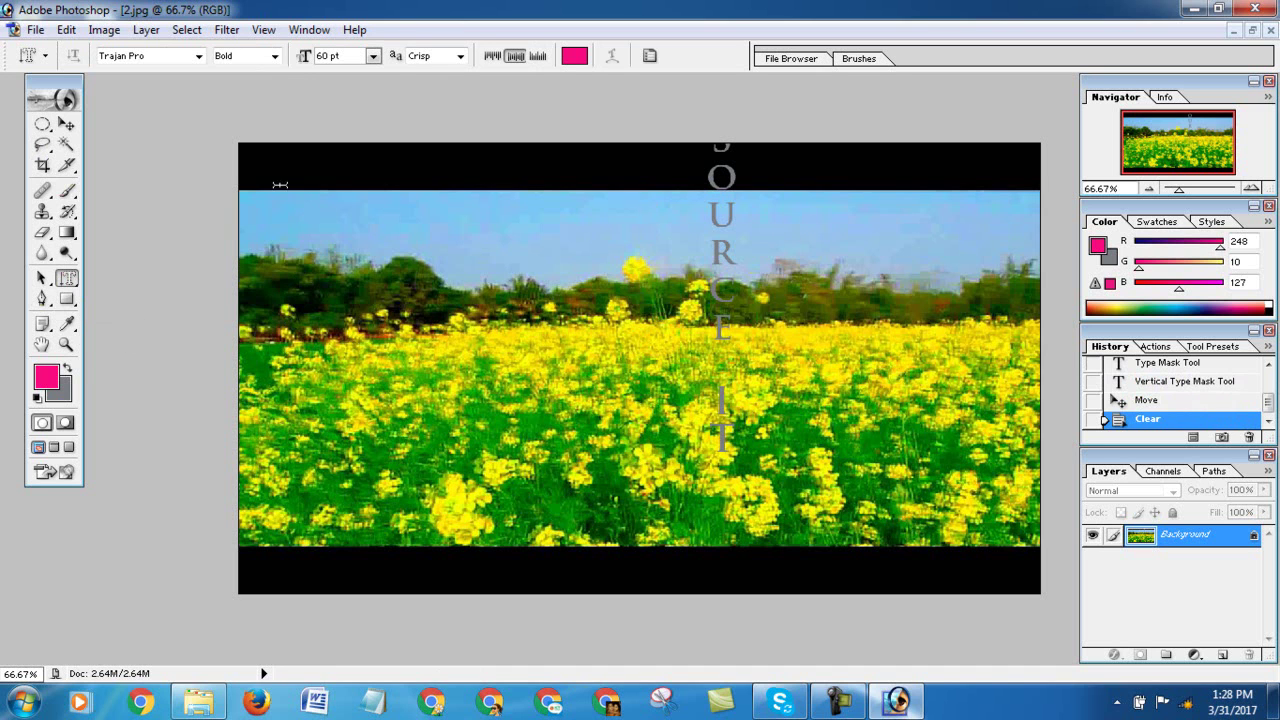
left_click(373, 57)
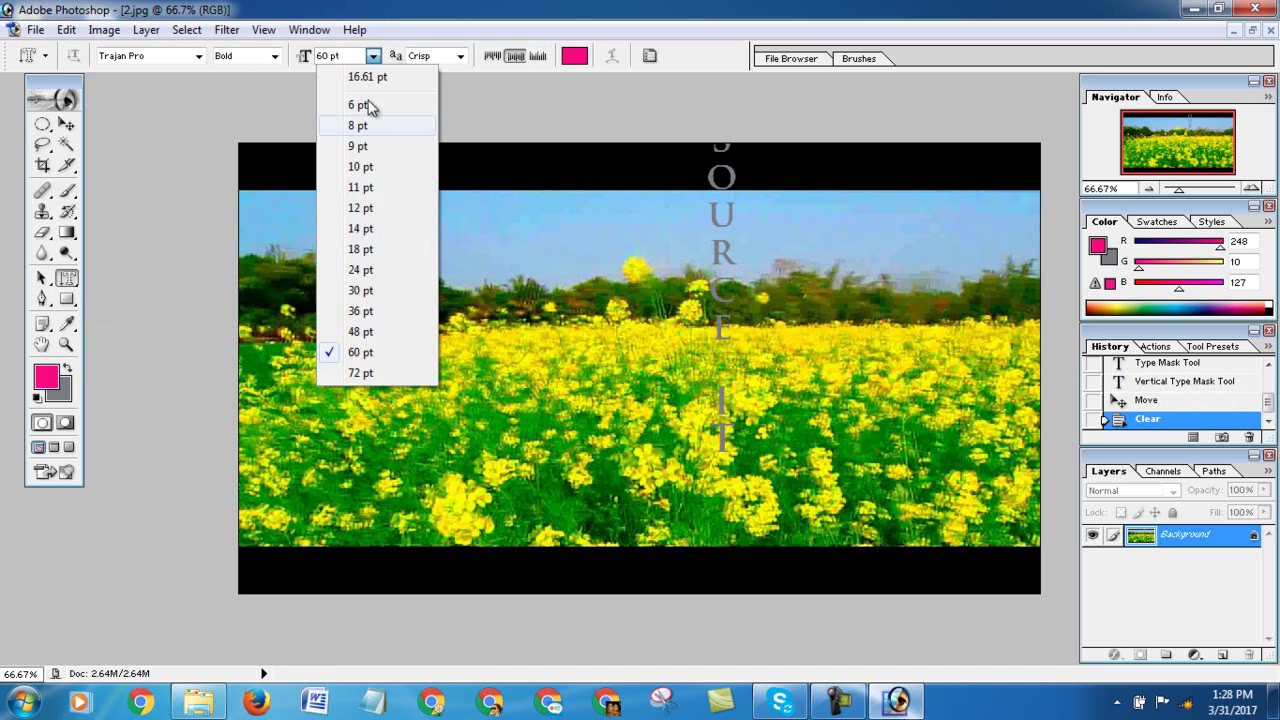
left_click(360, 290)
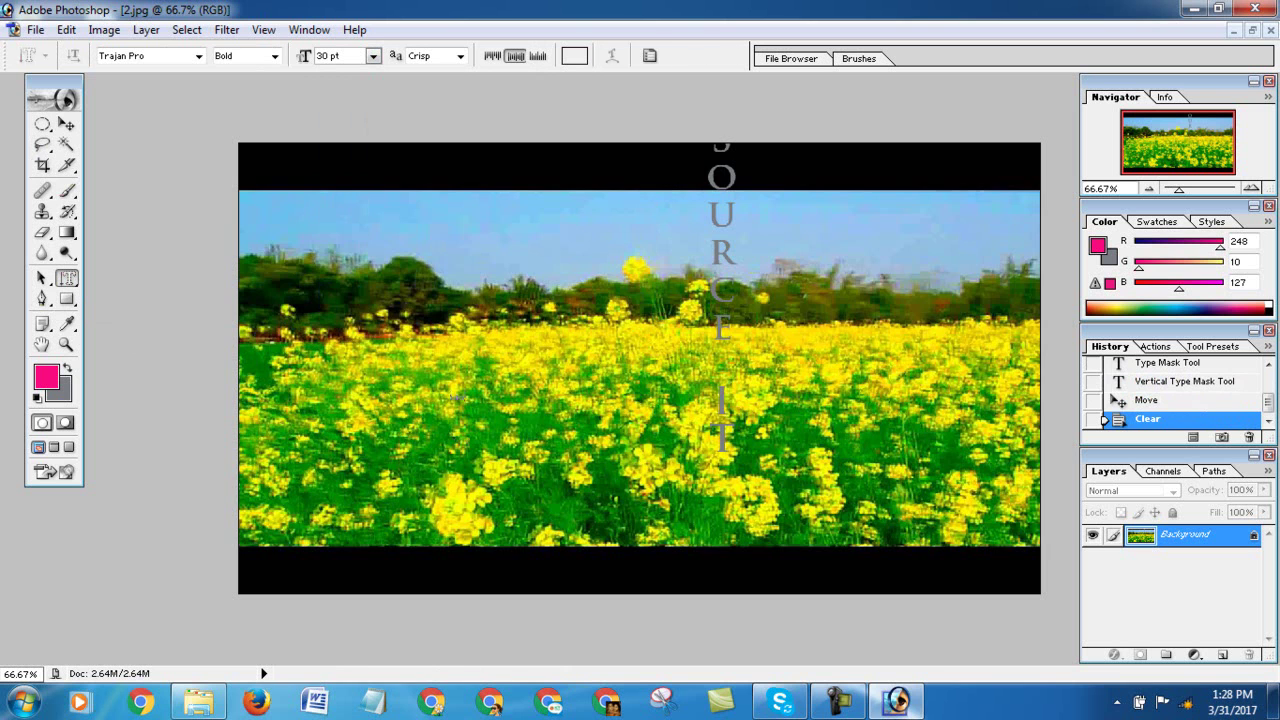
left_click(453, 395)
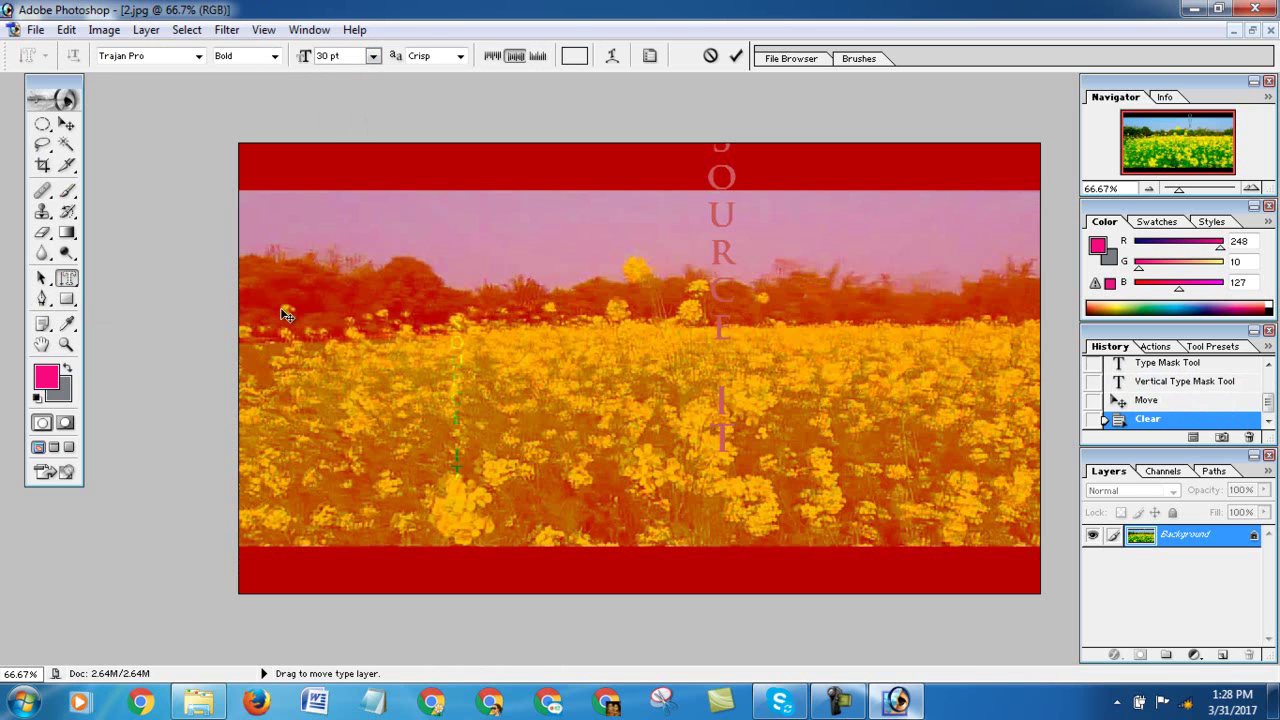
left_click(66, 124)
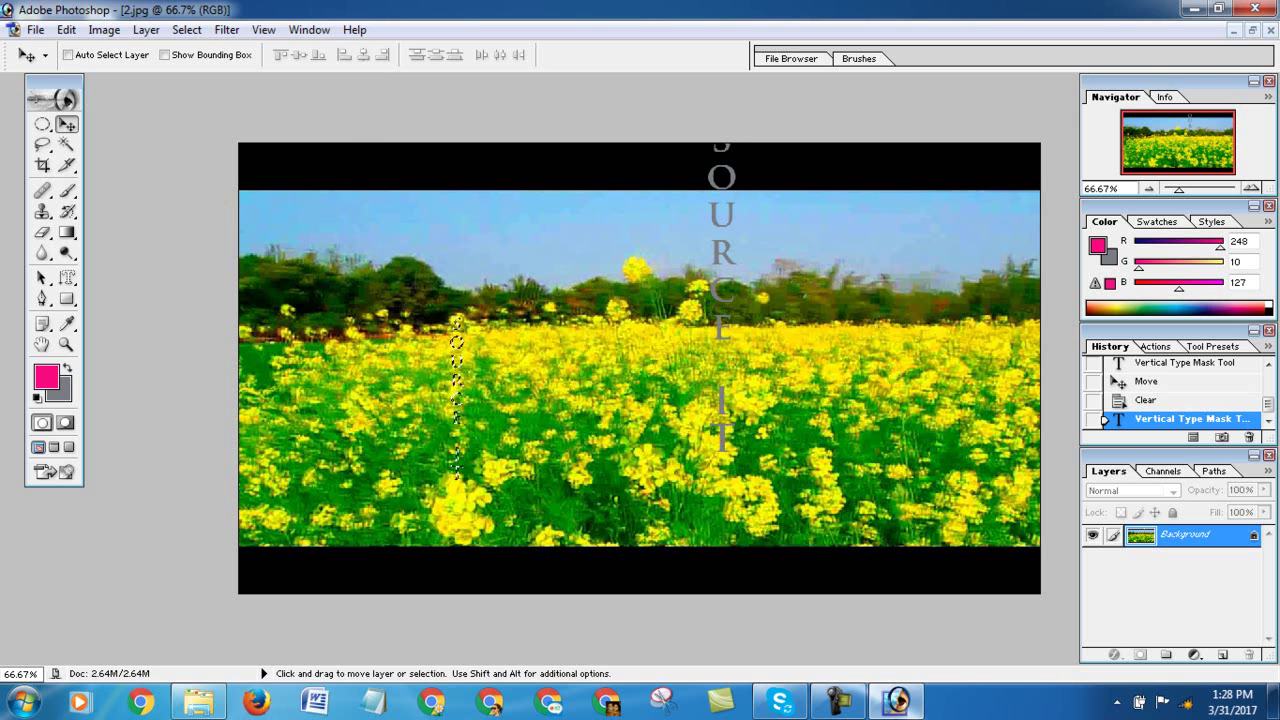
Copy the vertical "SOURCE IT" selection from 2.jpg into the maximized Untitled-1 document
left_click(1251, 30)
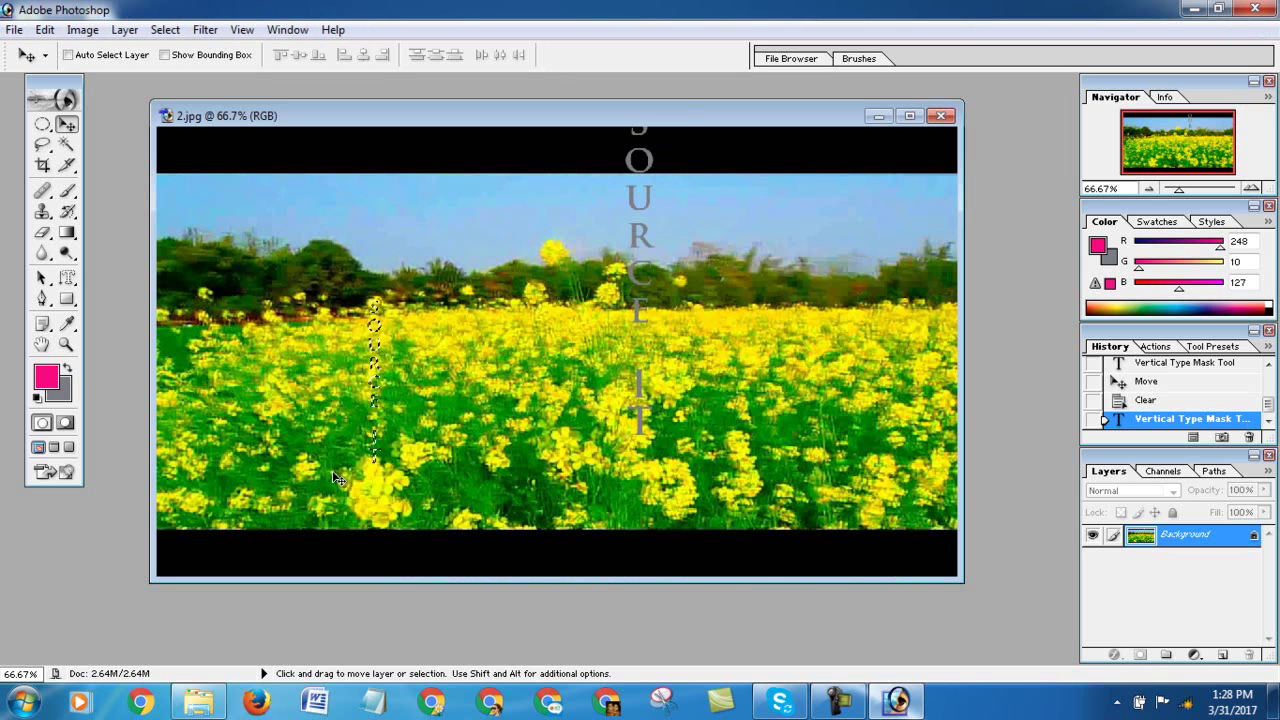
left_click(878, 117)
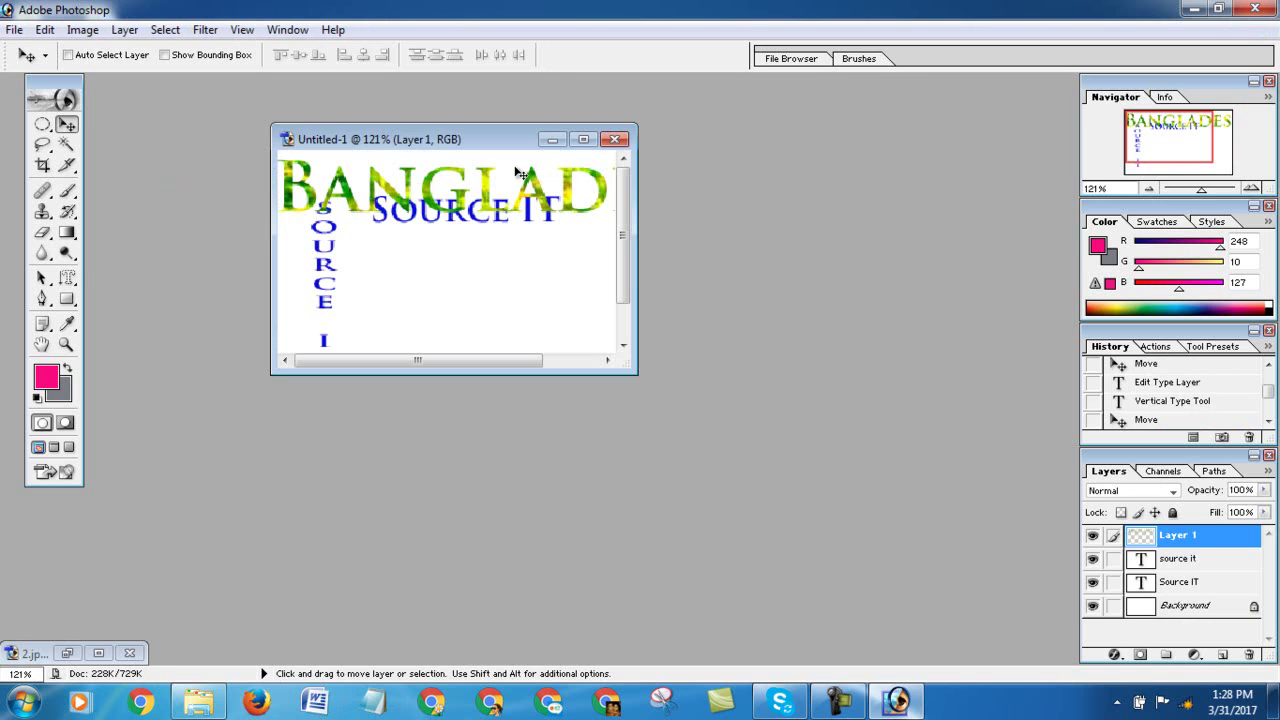
left_click(584, 139)
key("ctrl+v")
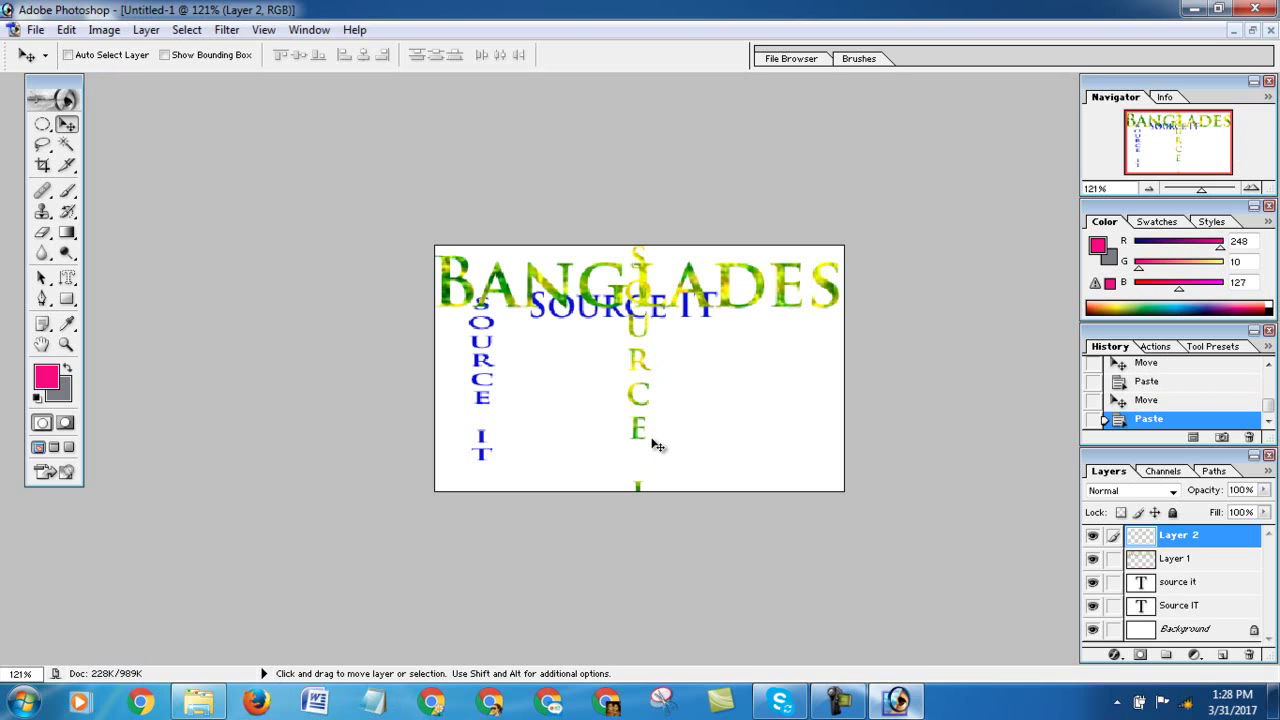
Scale the pasted vertical lettering to about 43.9% height with Free Transform and move it to the canvas's right edge
key("ctrl+t")
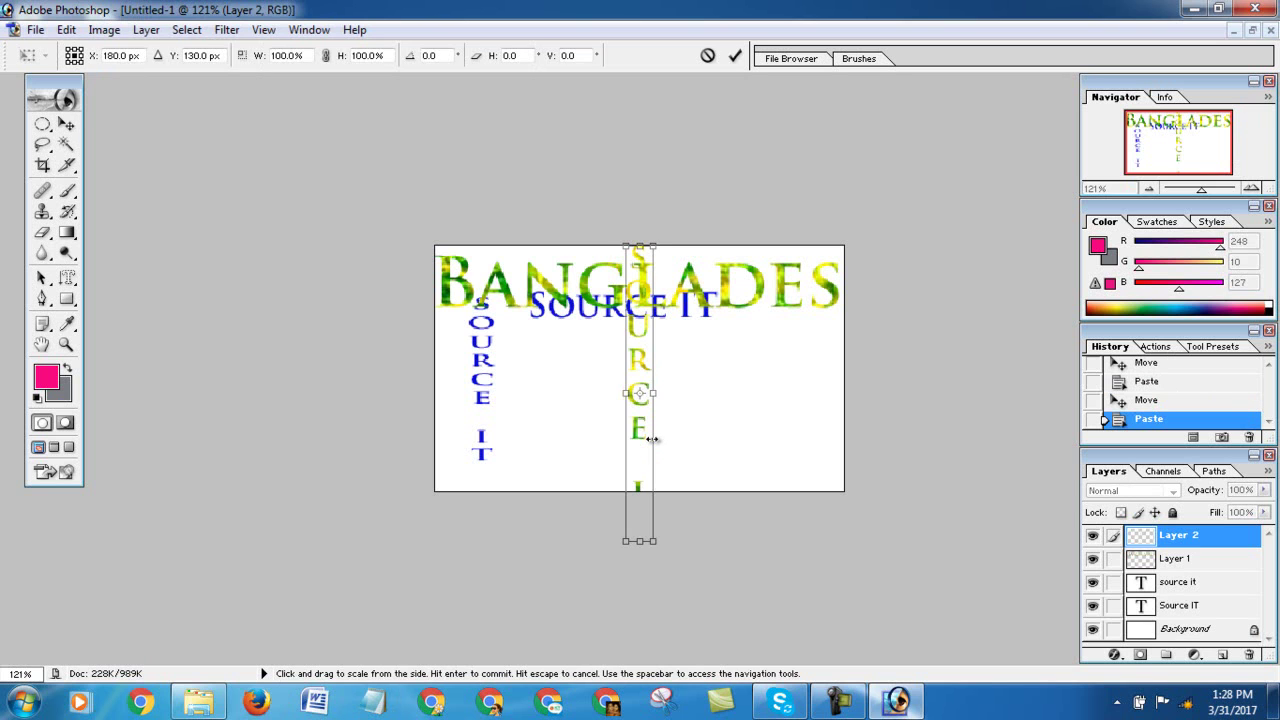
left_click_drag(639, 541, 624, 425)
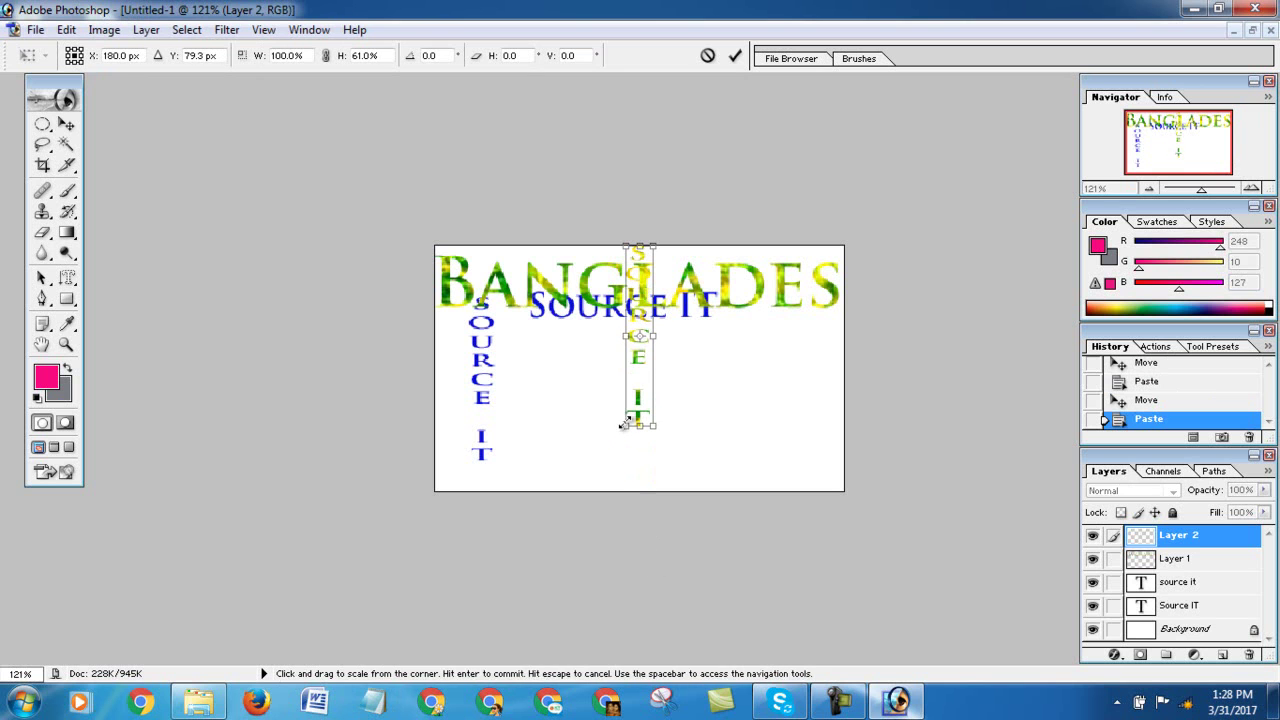
left_click_drag(641, 360, 644, 424)
left_click_drag(649, 476, 649, 425)
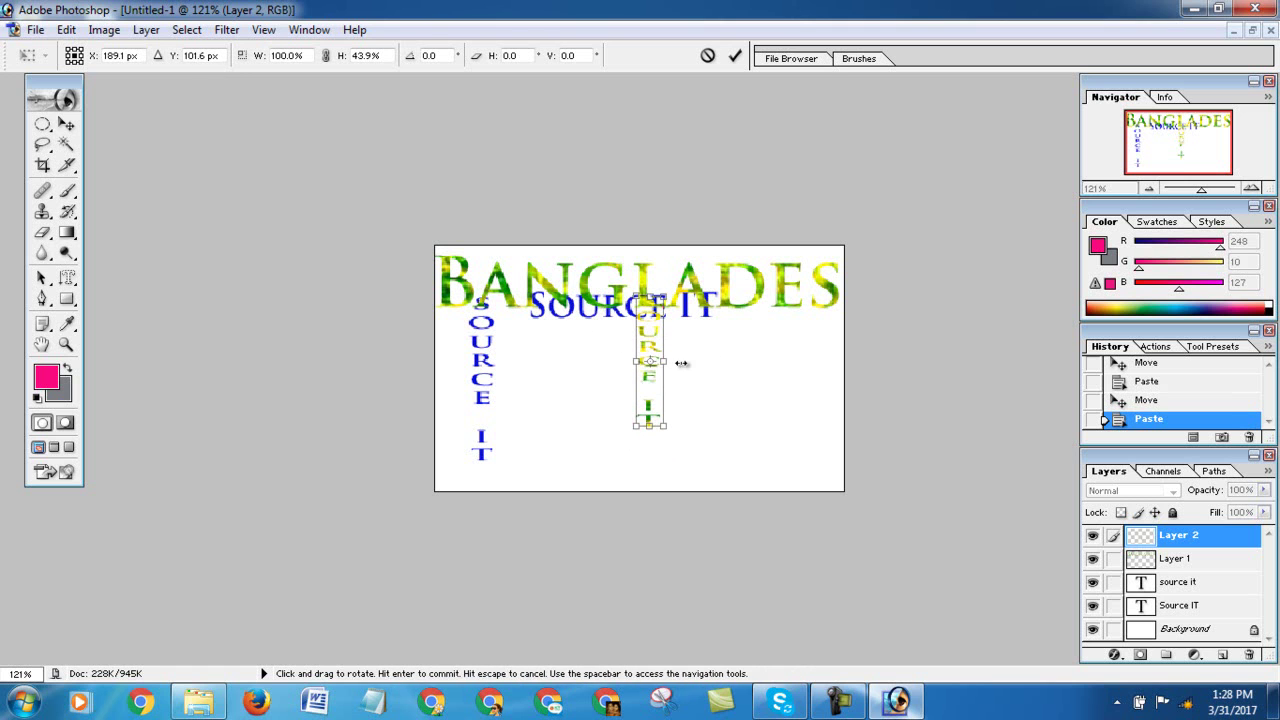
left_click_drag(651, 379, 661, 412)
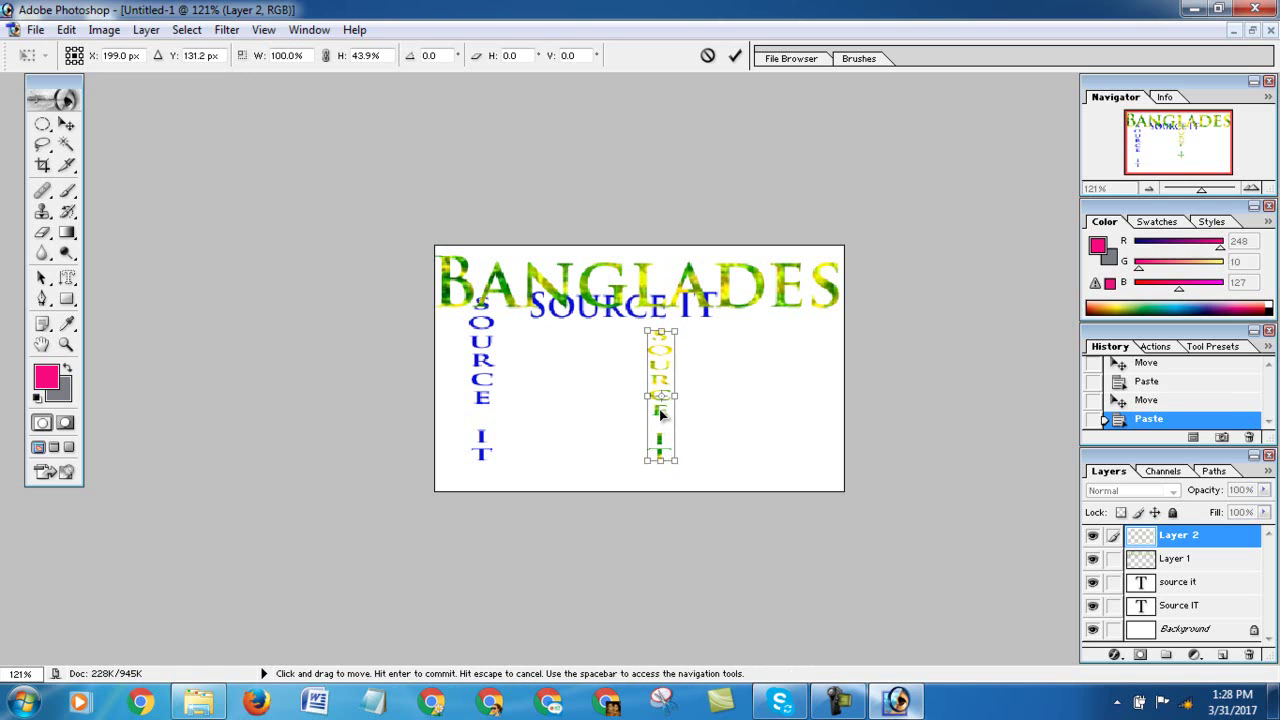
key("Return")
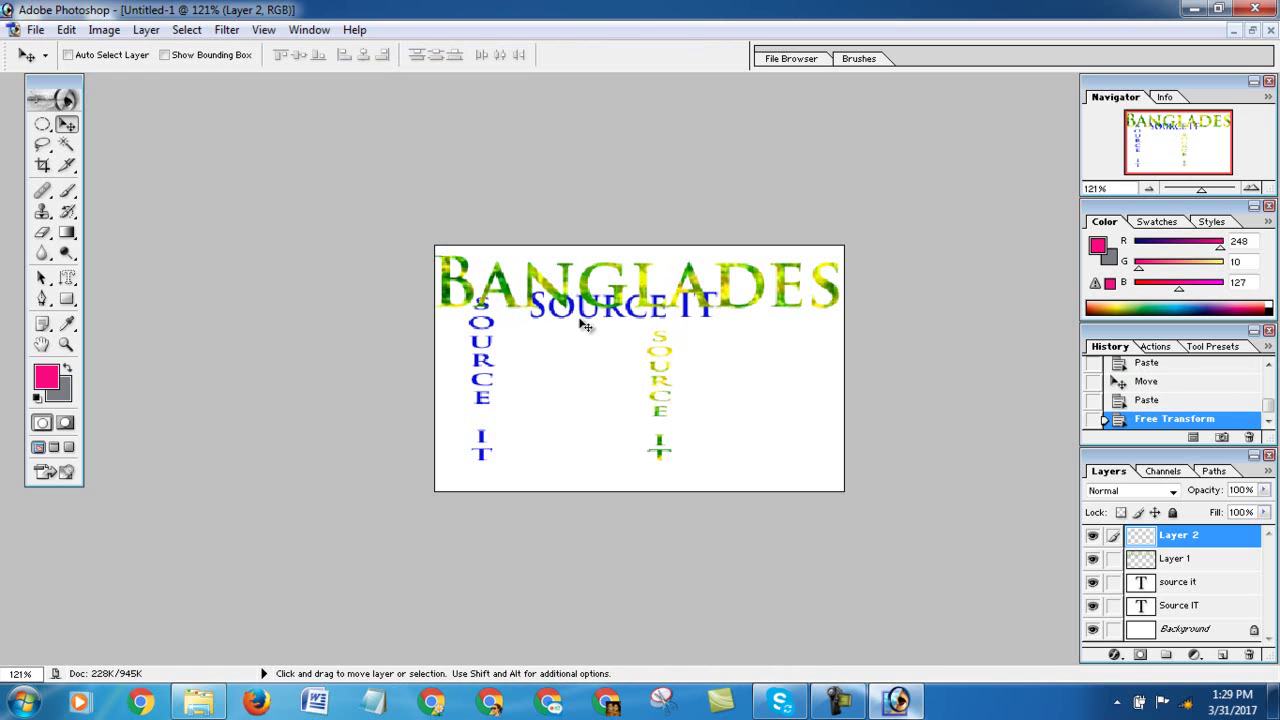
left_click_drag(572, 318, 570, 348)
left_click_drag(660, 402, 840, 385)
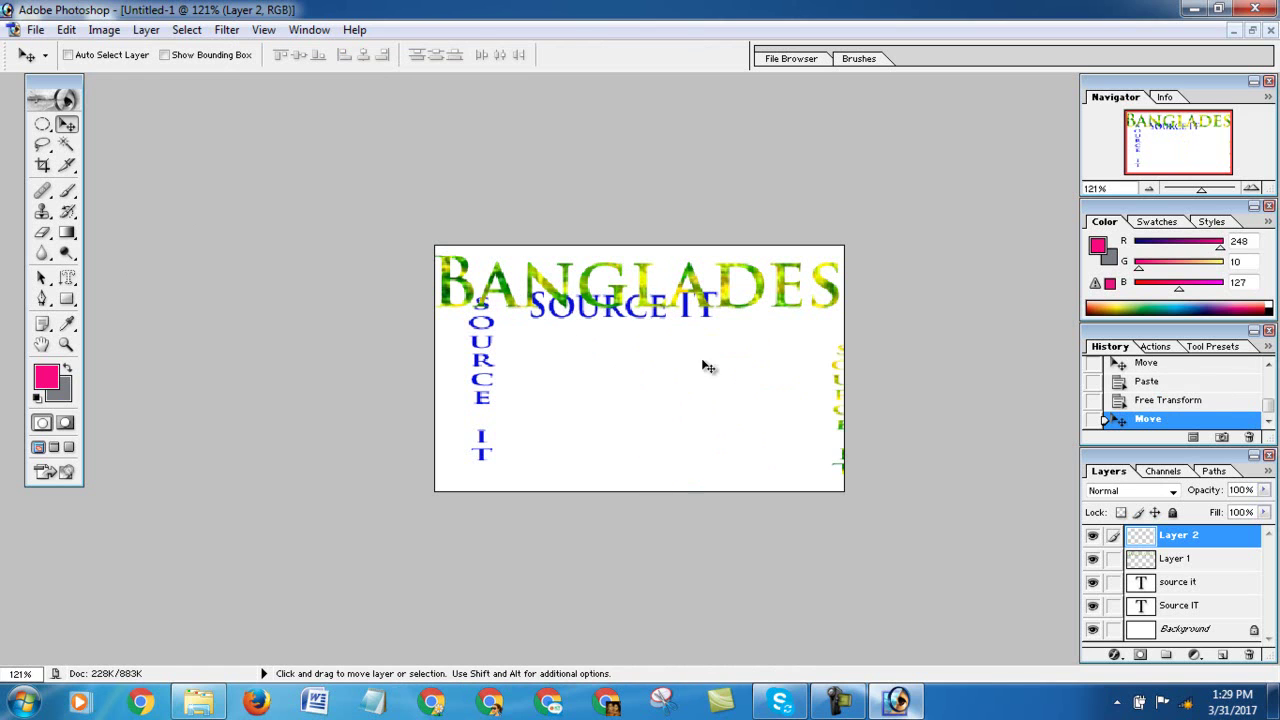
Enable Auto Select Layer and move the horizontal "Source IT" text to the open area below the "Bangladesh" lettering
left_click(1168, 588)
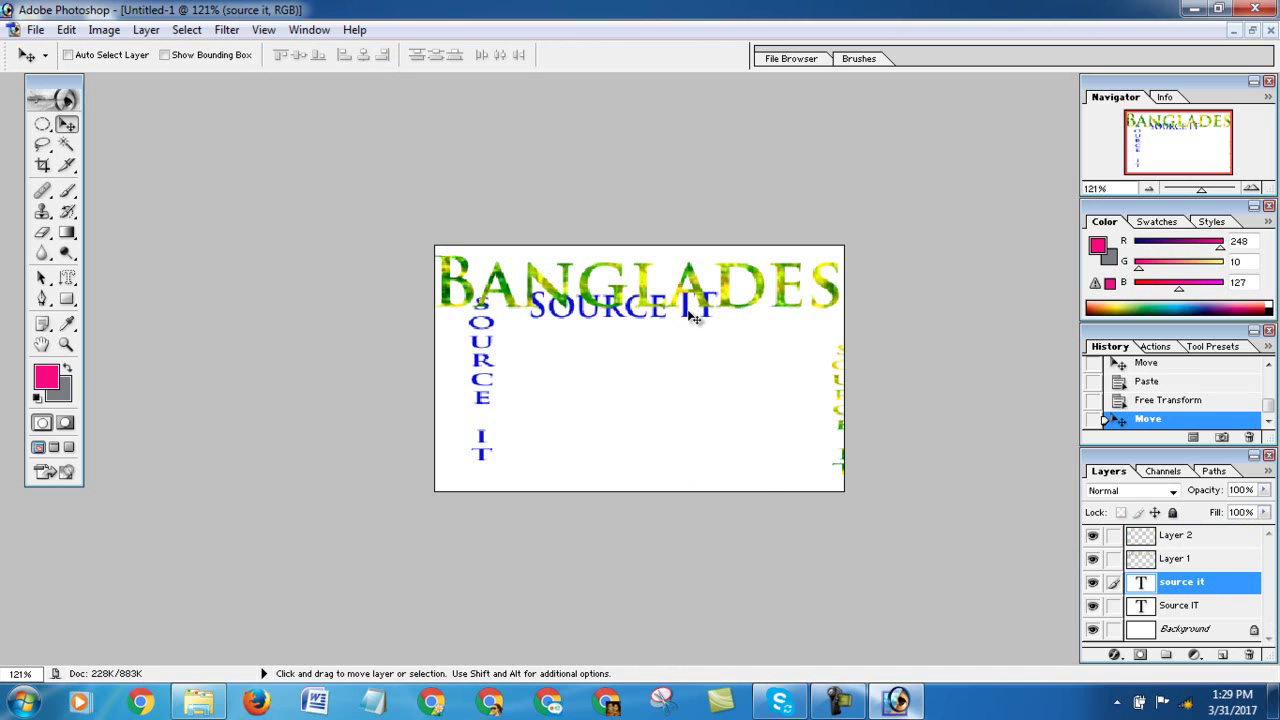
left_click(67, 55)
left_click_drag(687, 316, 705, 387)
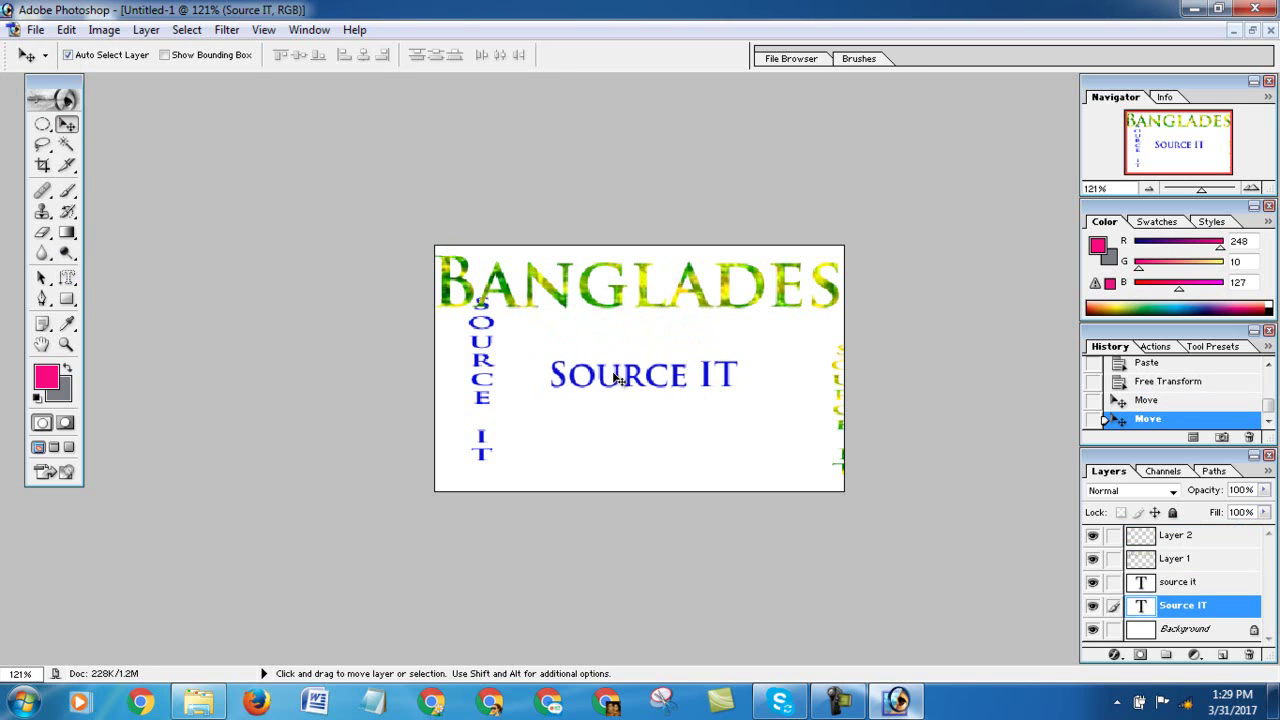
left_click(660, 387)
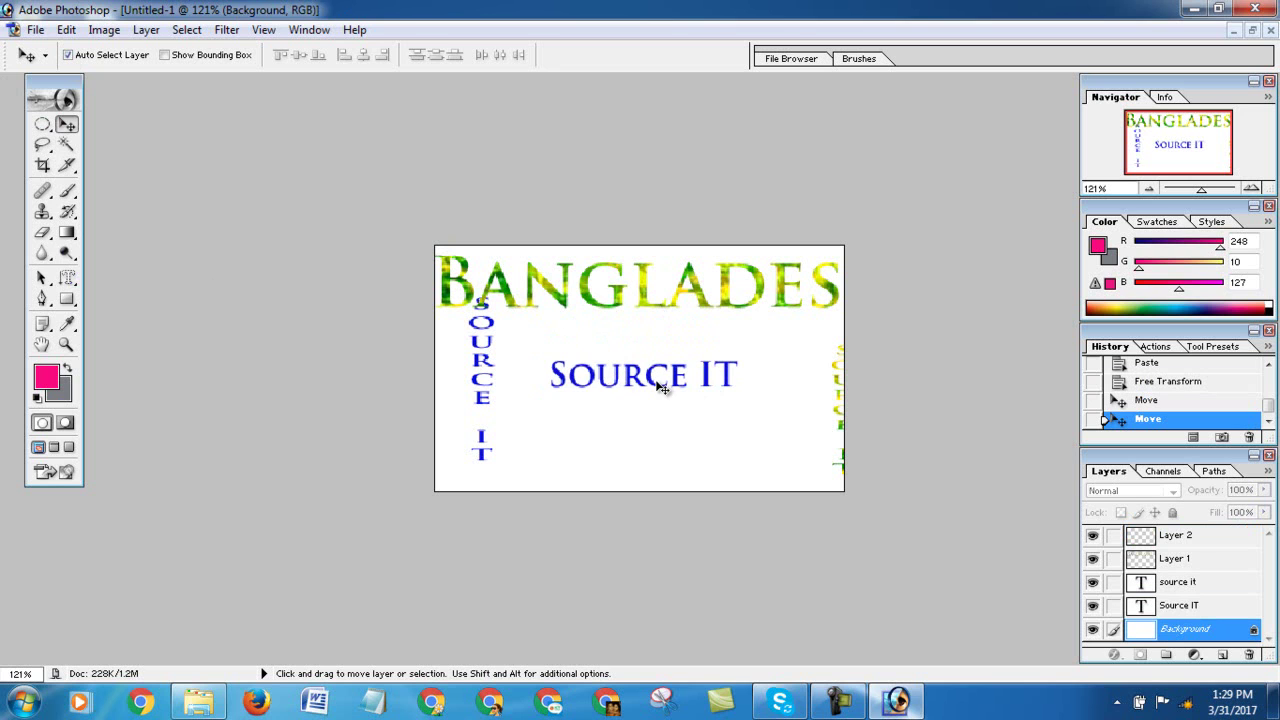
Select the whole horizontal "Source IT" text with the Horizontal Type Tool and apply the Flag warp style to it
left_click(67, 281)
left_click(112, 278)
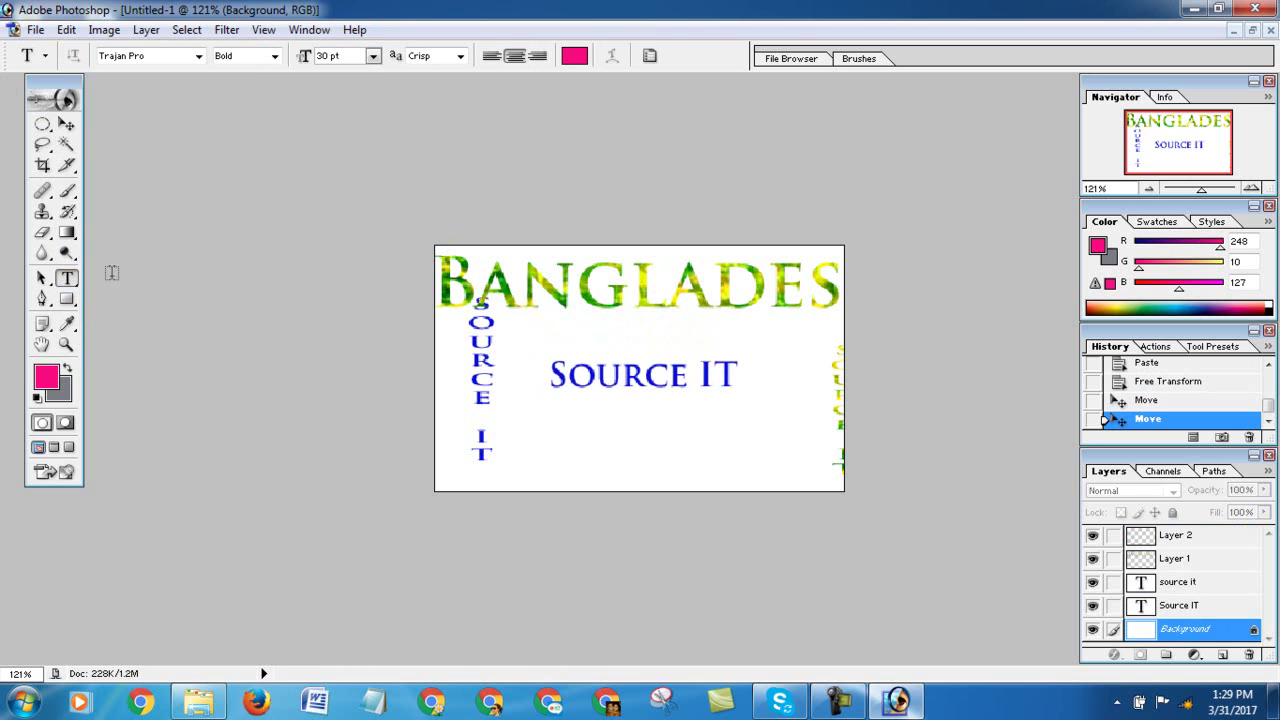
left_click(620, 380)
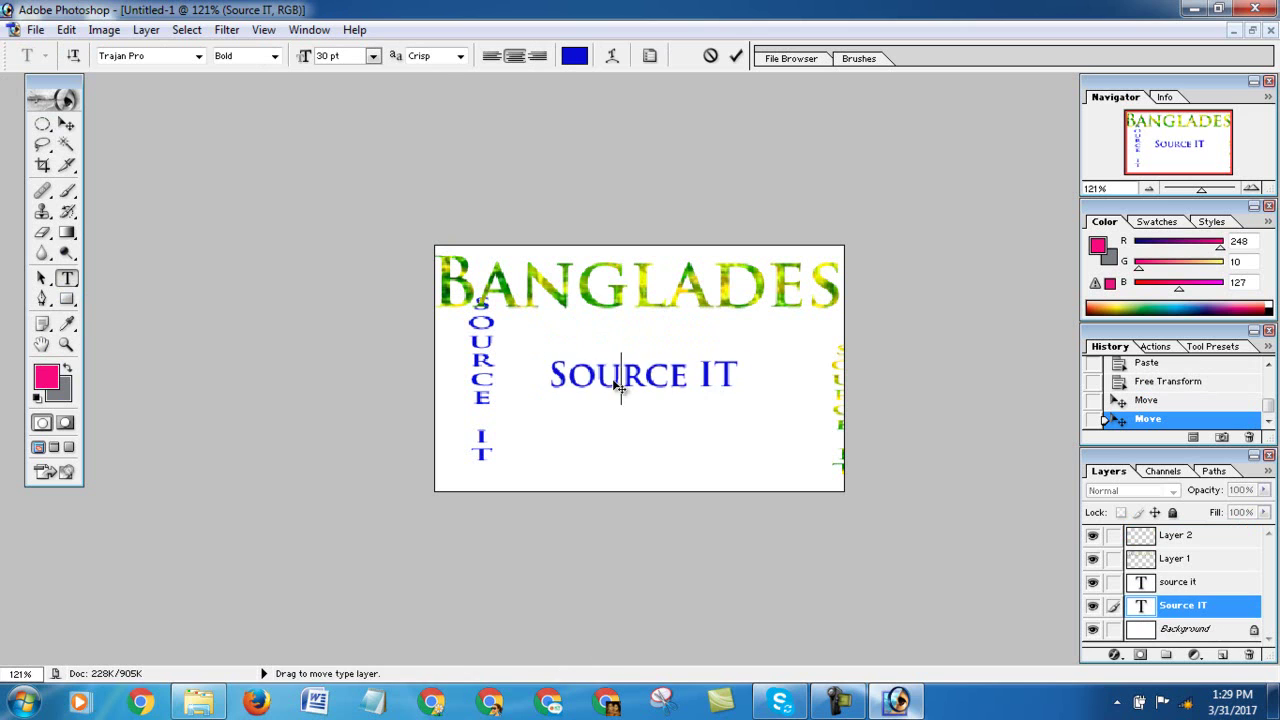
triple_click(613, 378)
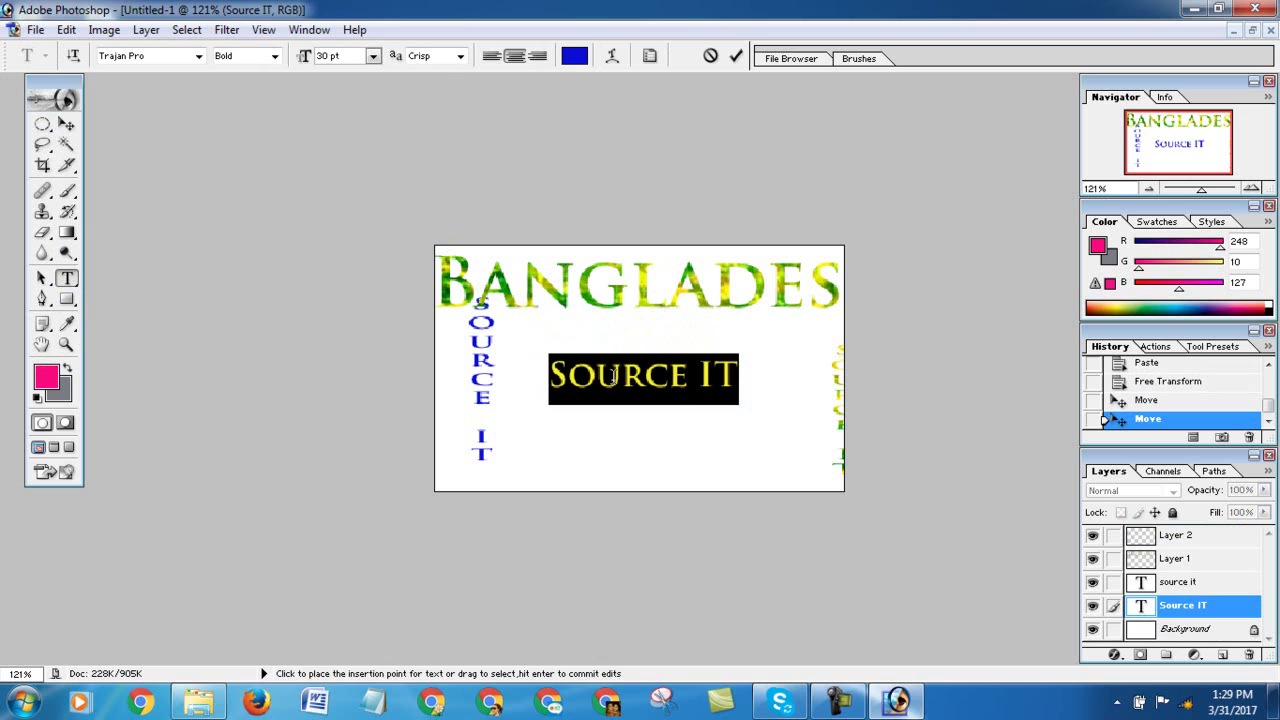
left_click(613, 57)
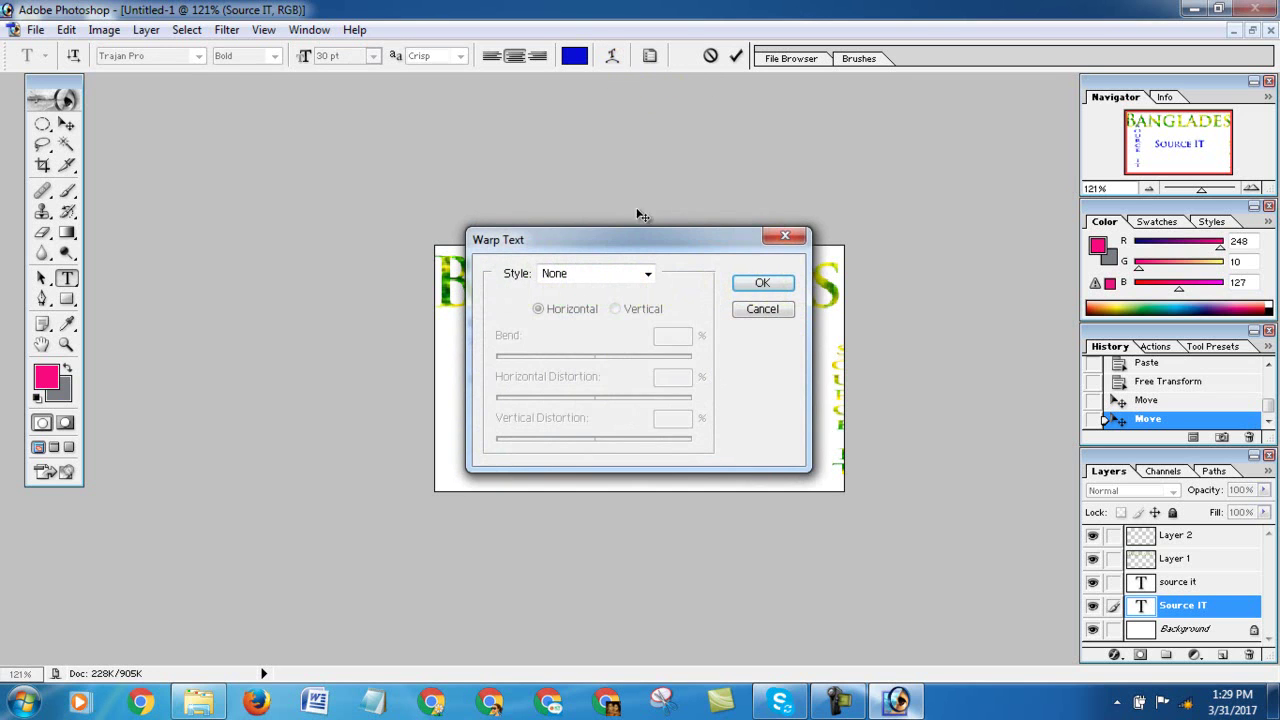
left_click_drag(653, 248, 815, 162)
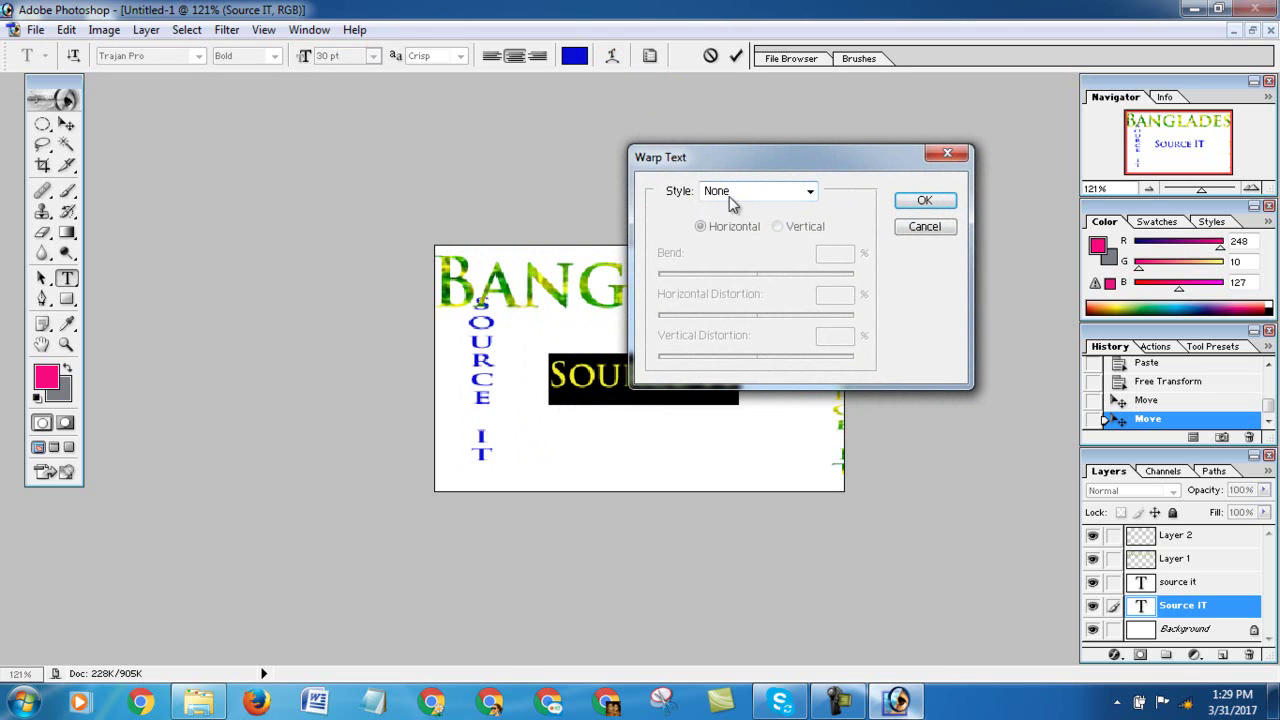
left_click(810, 193)
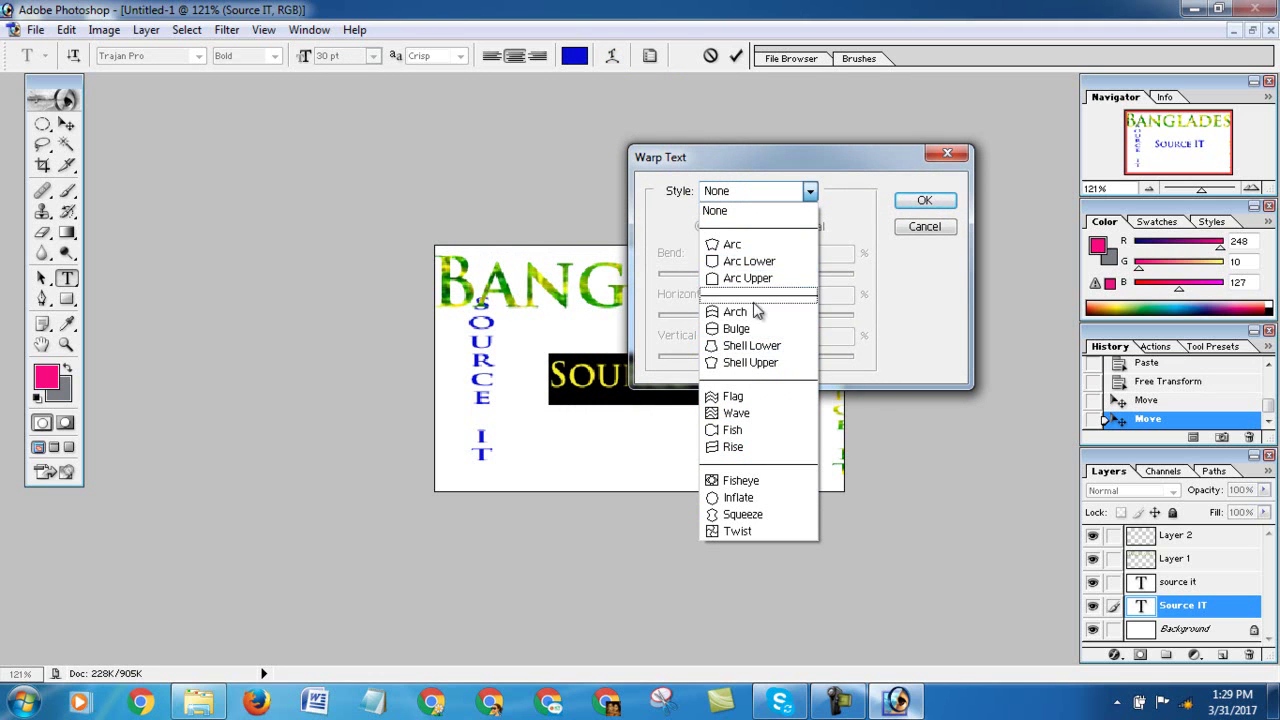
left_click(737, 398)
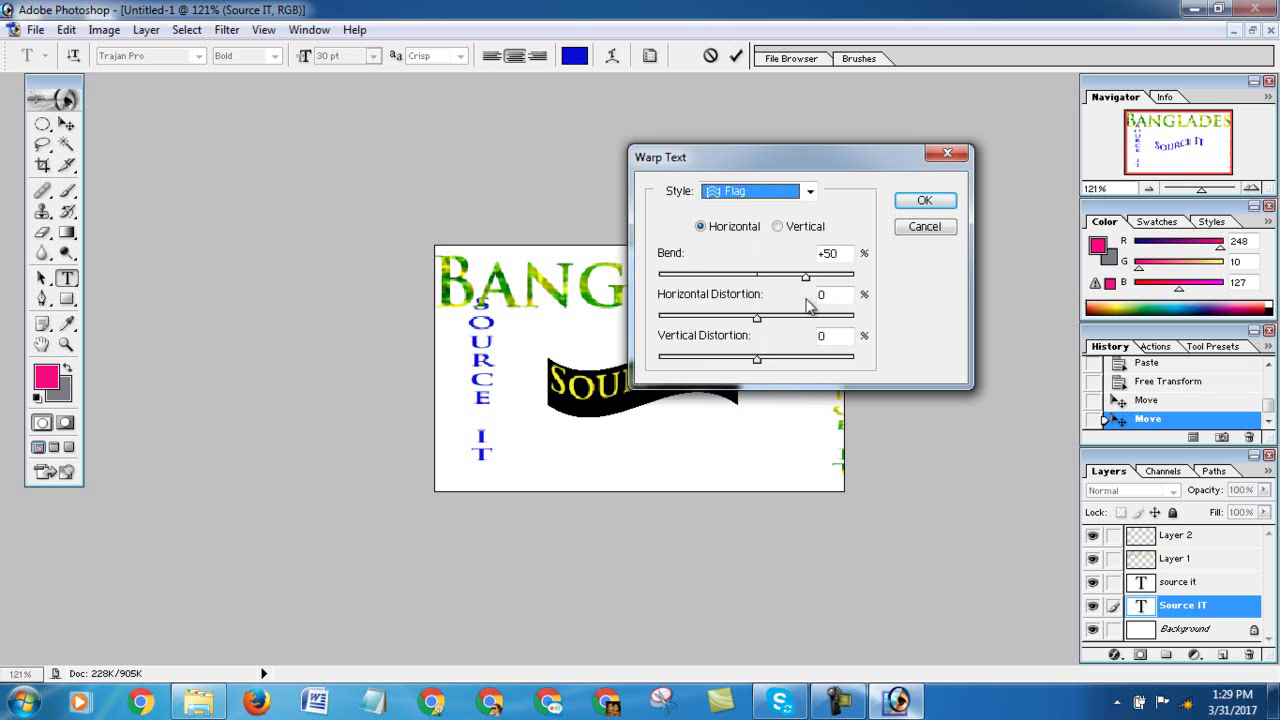
left_click_drag(778, 163, 938, 260)
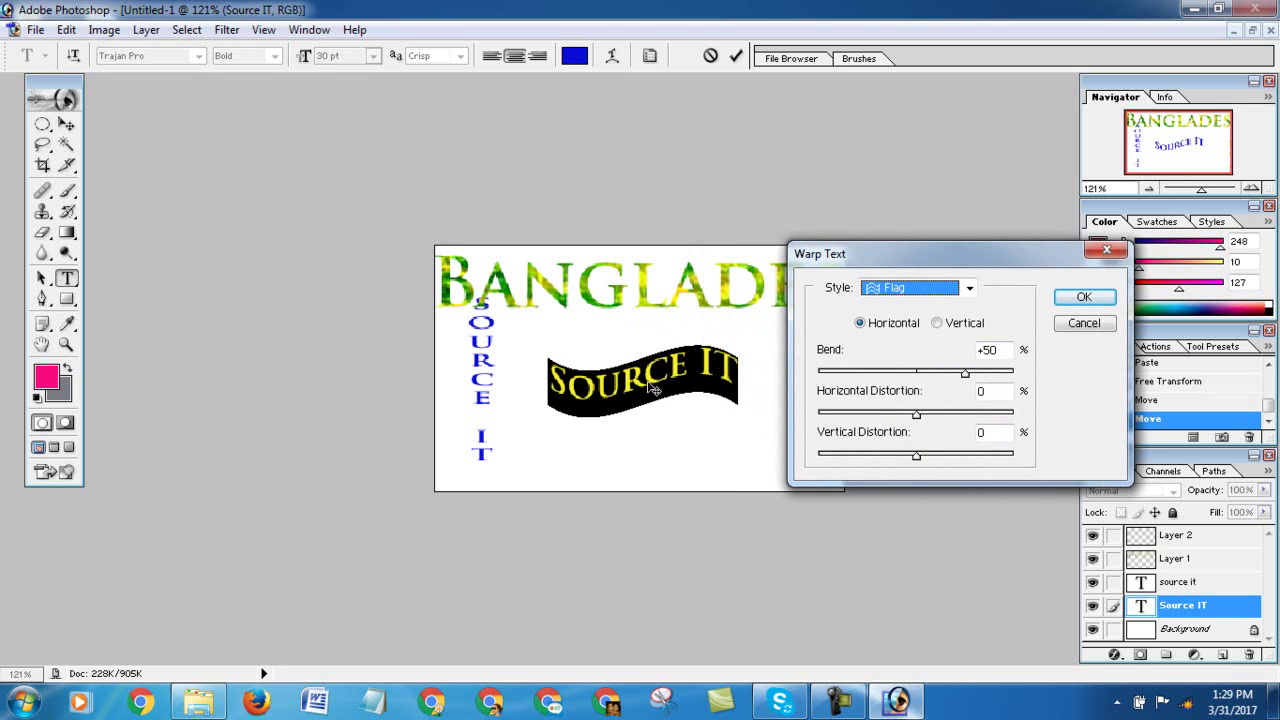
Try the Fish warp style and the vertical Flag orientation on the "Source IT" text, returning to the horizontal Flag warp
left_click(970, 290)
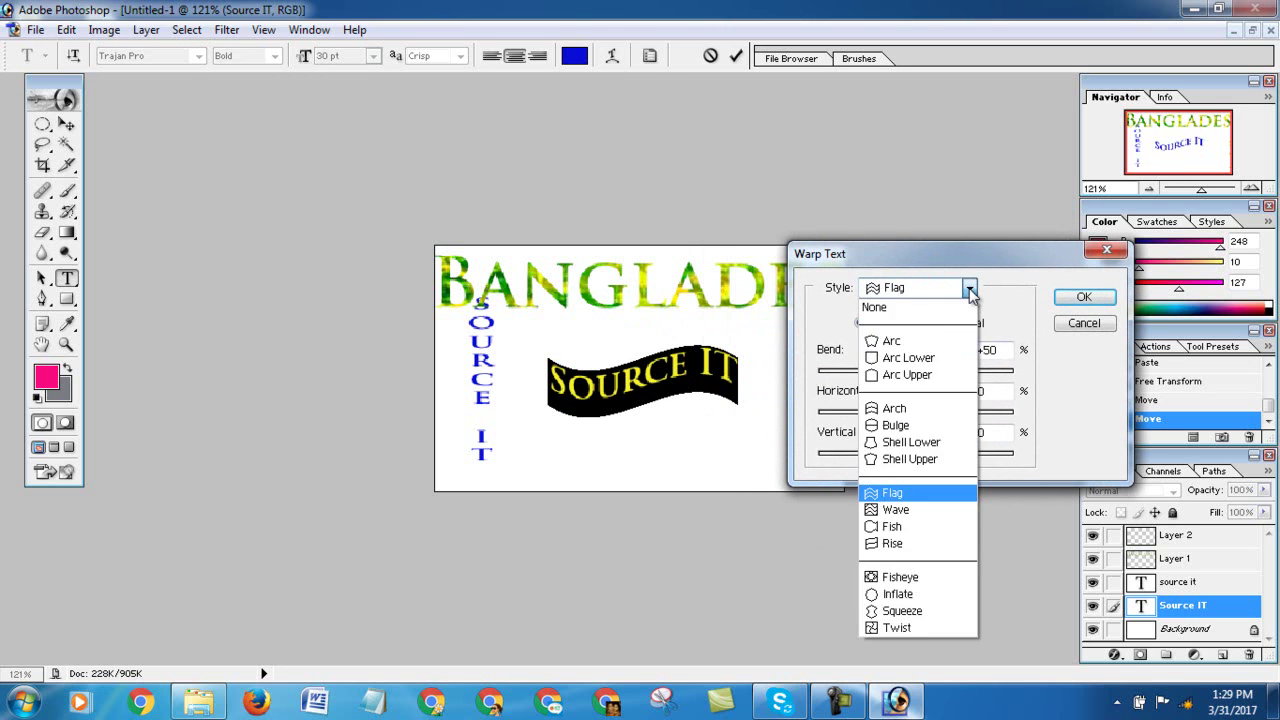
left_click(906, 525)
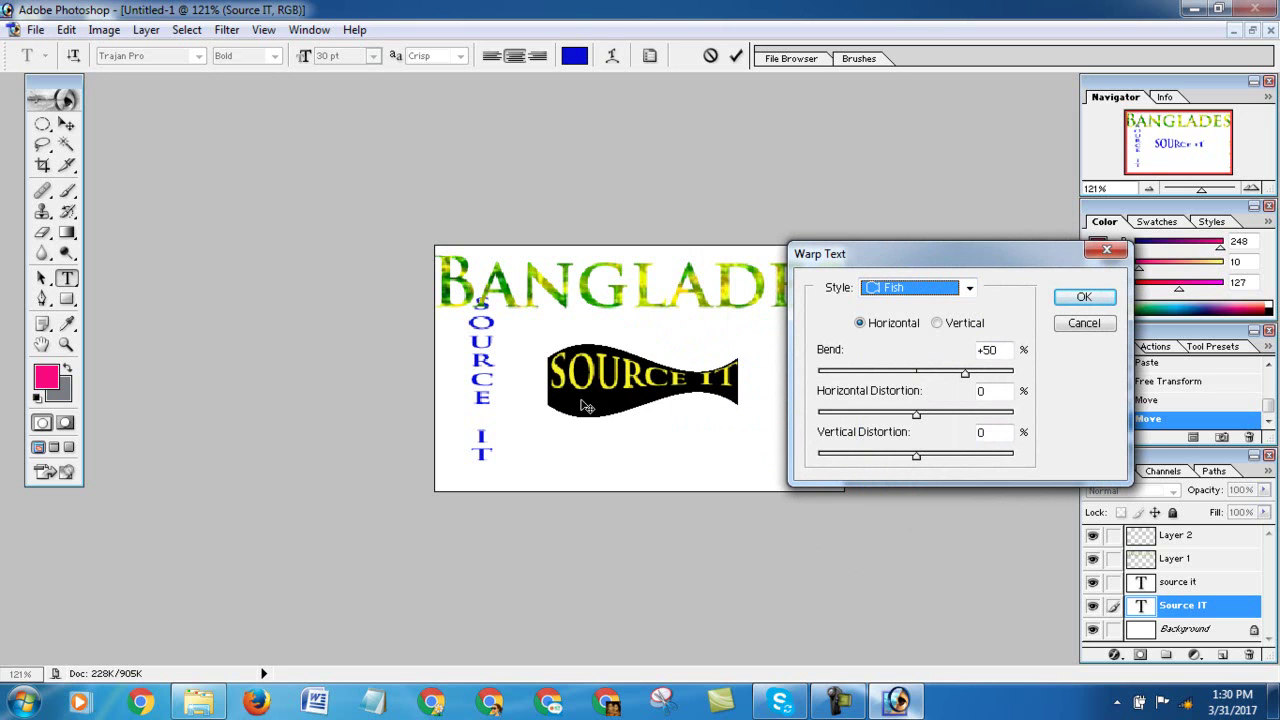
left_click(969, 288)
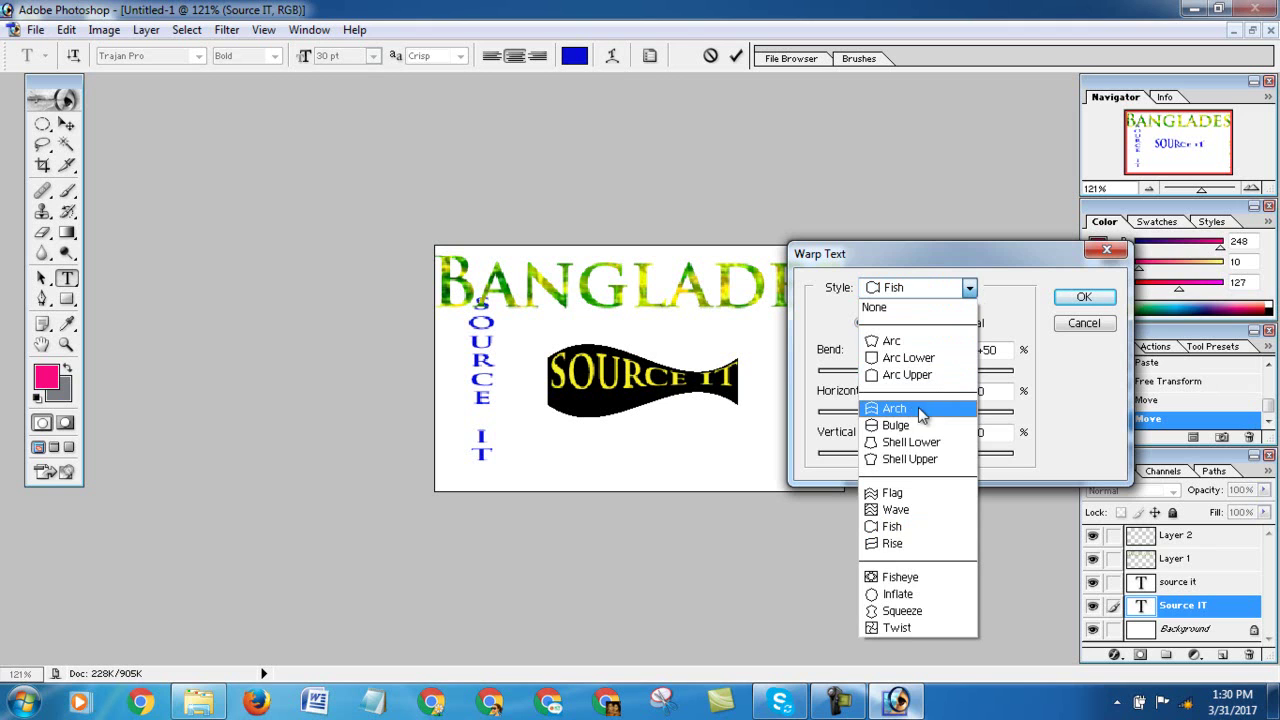
left_click(890, 493)
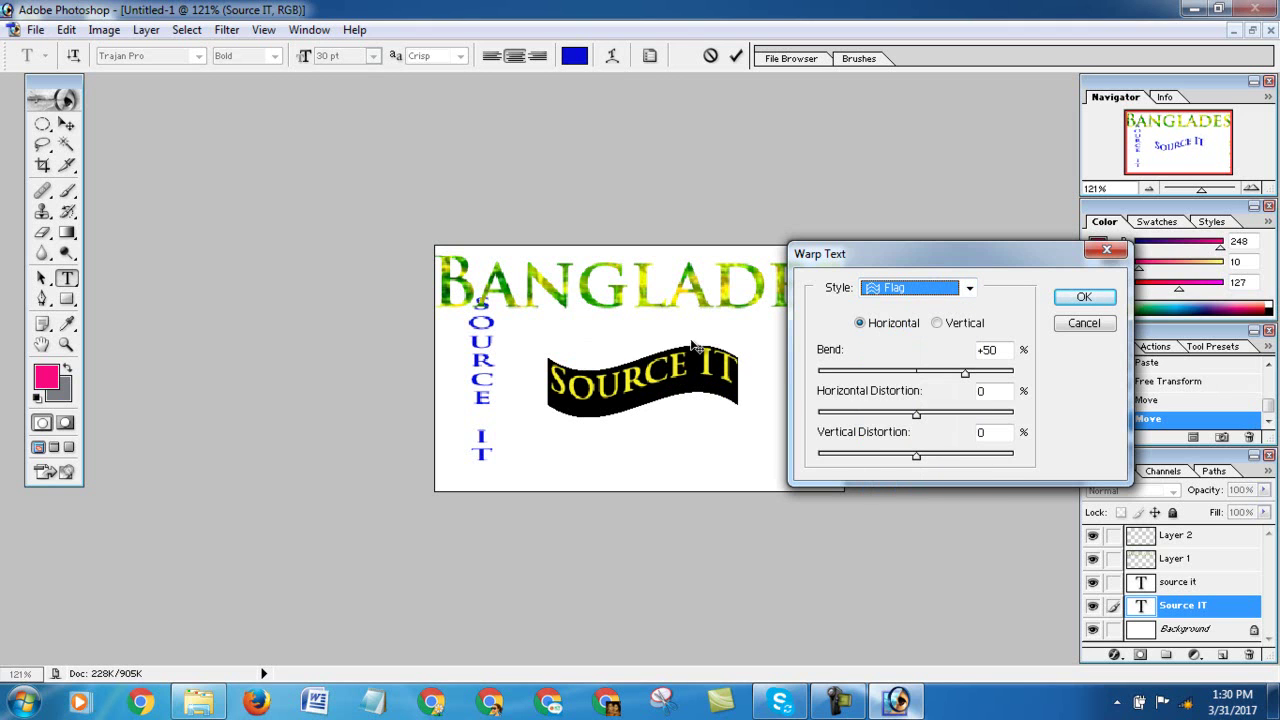
left_click(940, 332)
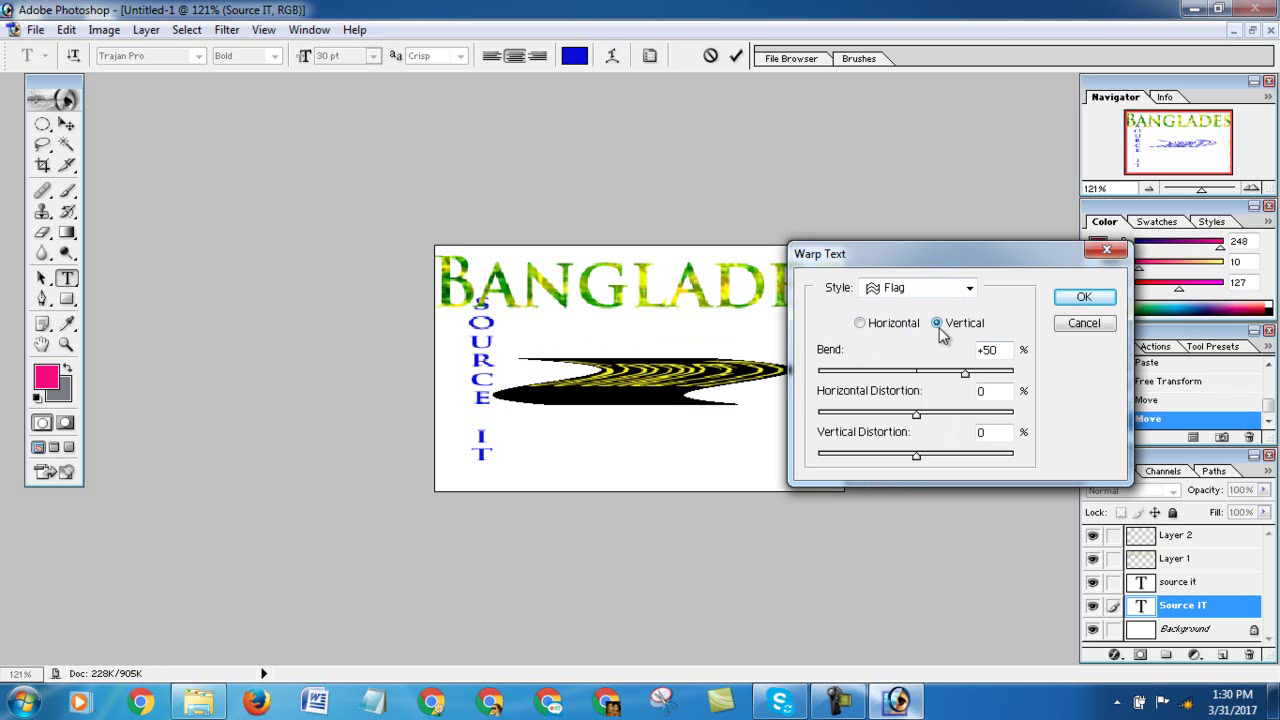
left_click(868, 330)
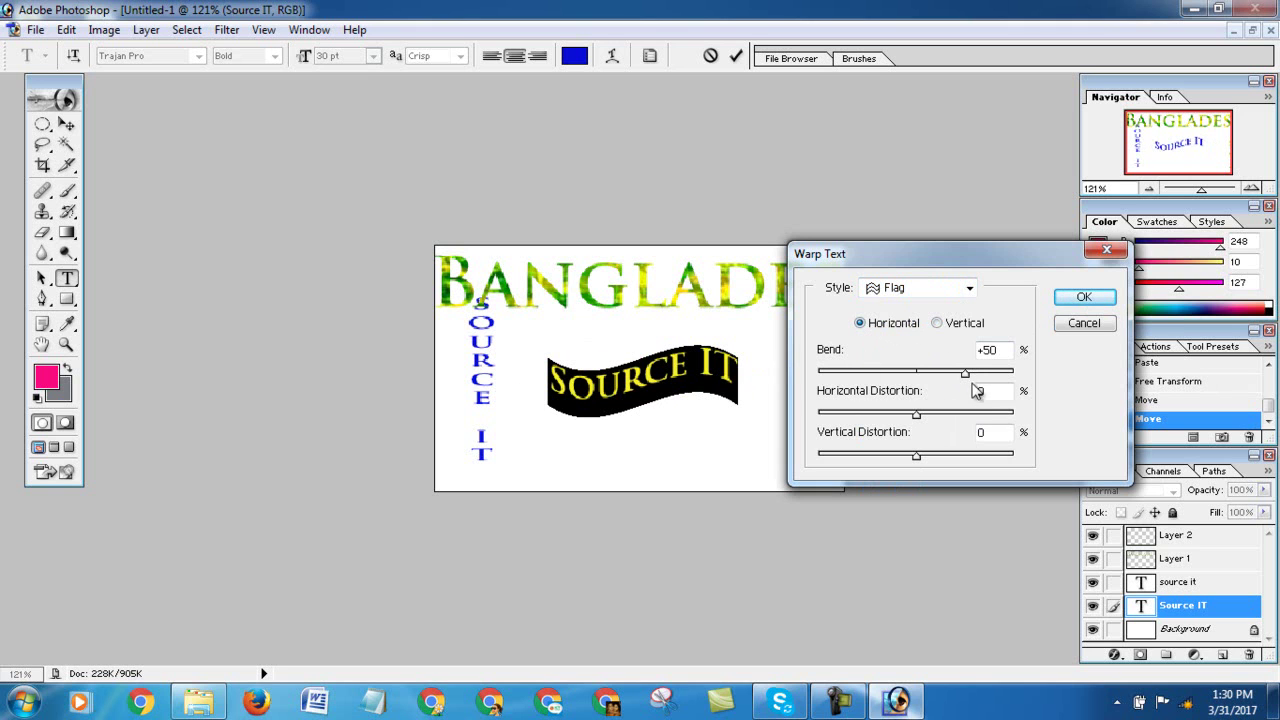
Set the Flag warp's horizontal distortion to +3% and vertical distortion to +5%, and commit the warped "Source IT" text
mouse_move(965, 373)
left_mouse_down()
mouse_move(947, 378)
mouse_move(965, 378)
left_mouse_up()
left_click_drag(916, 420, 922, 458)
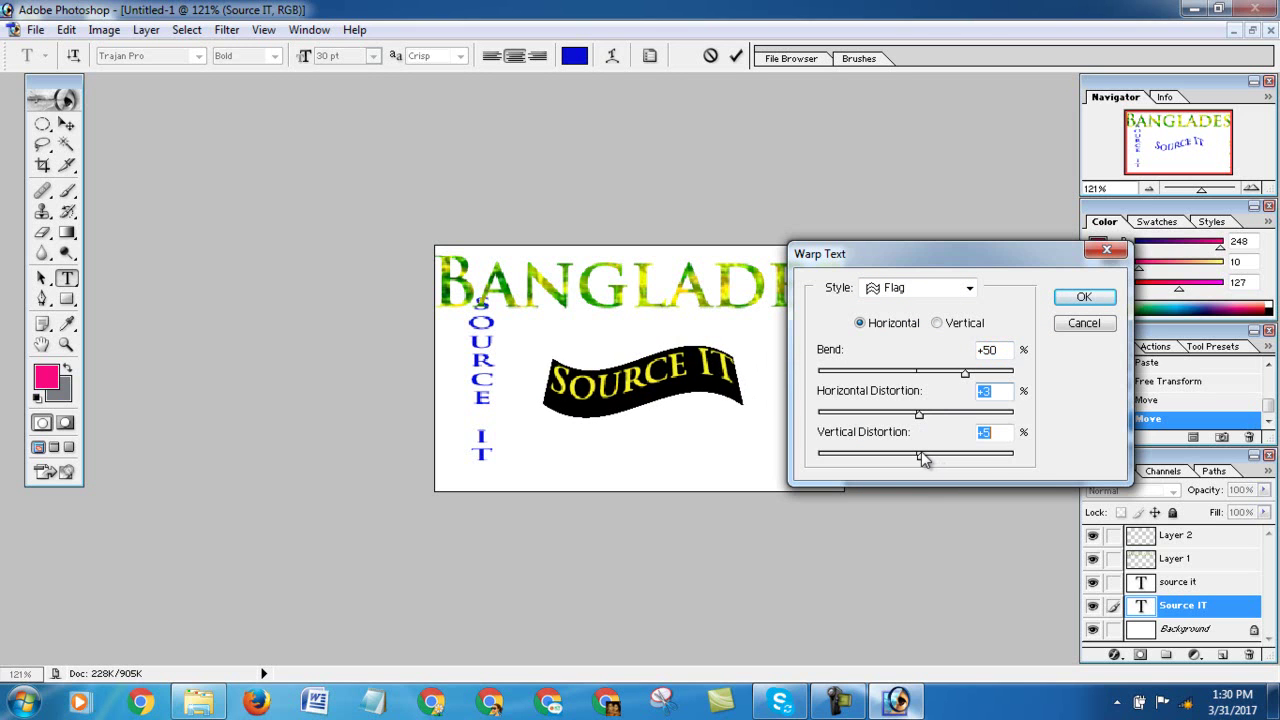
left_click(1066, 305)
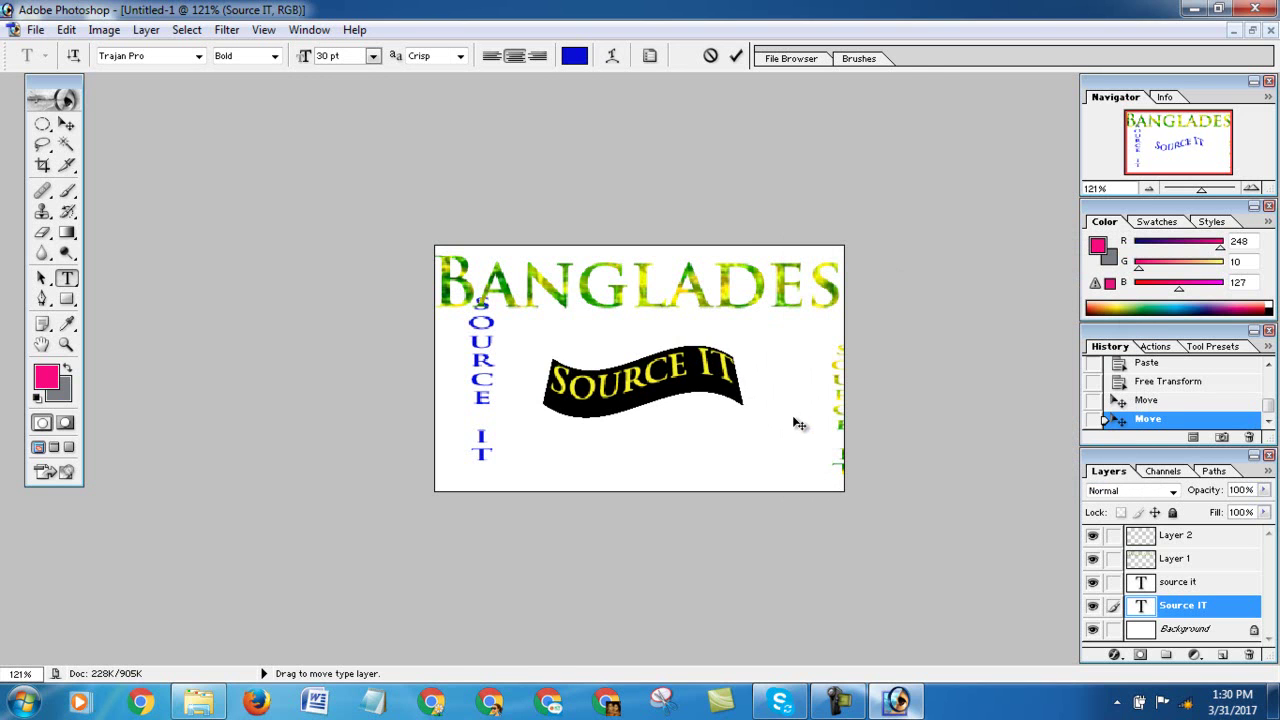
left_click(66, 124)
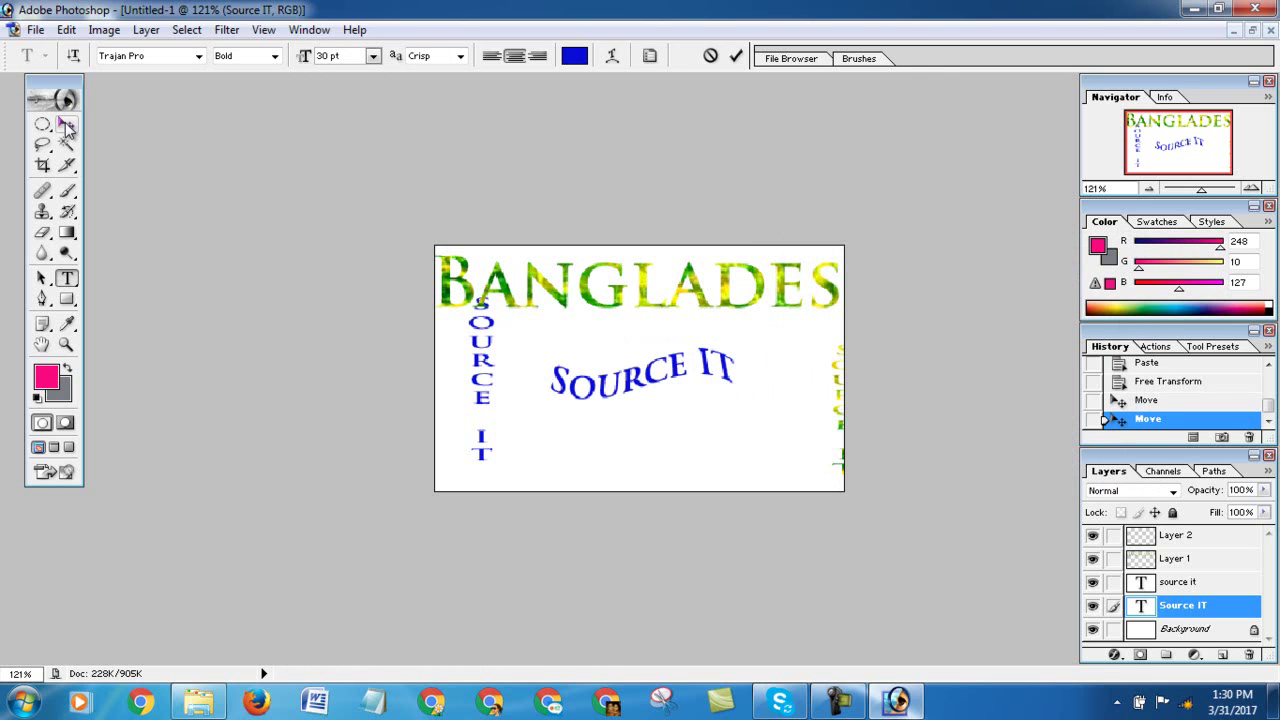
left_click(632, 362)
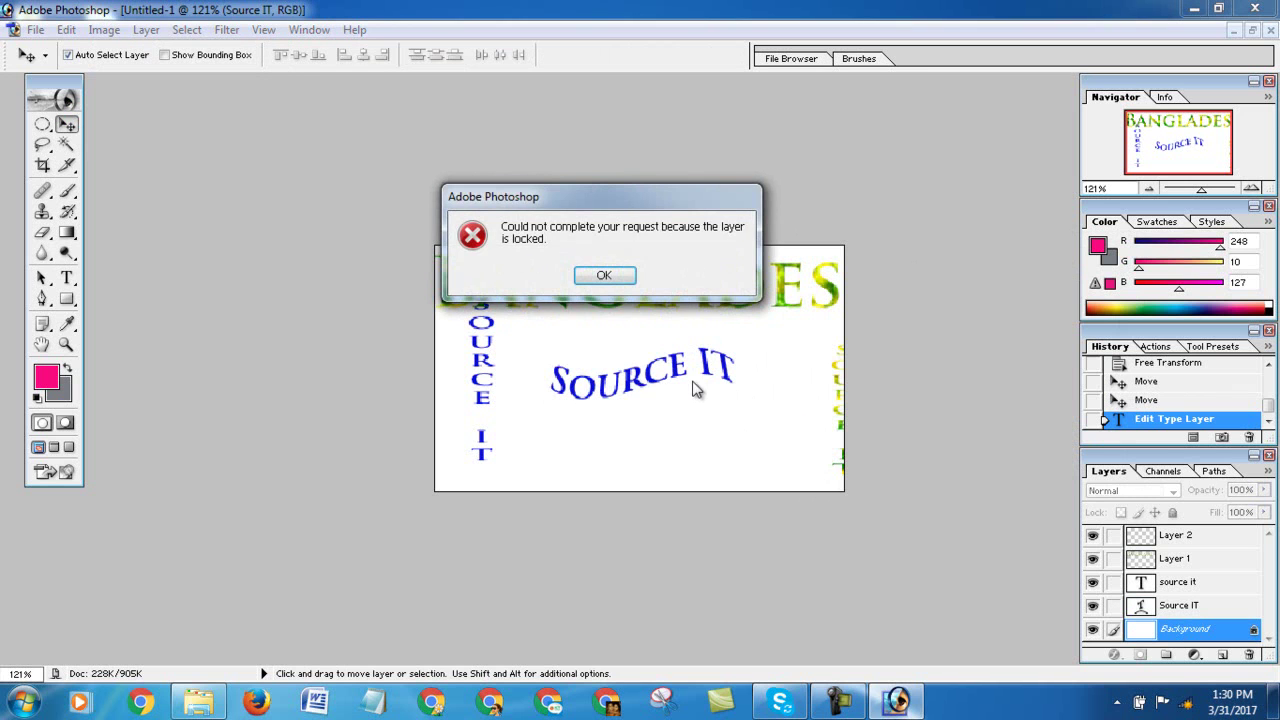
left_click(603, 276)
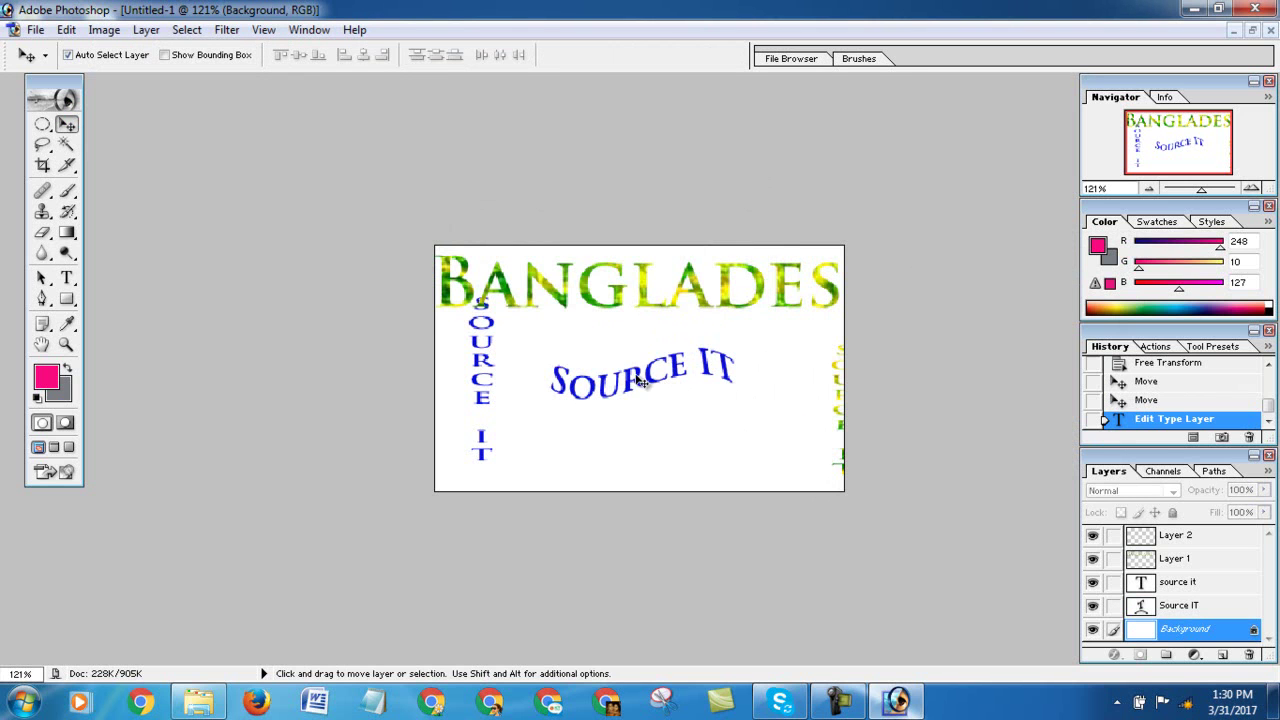